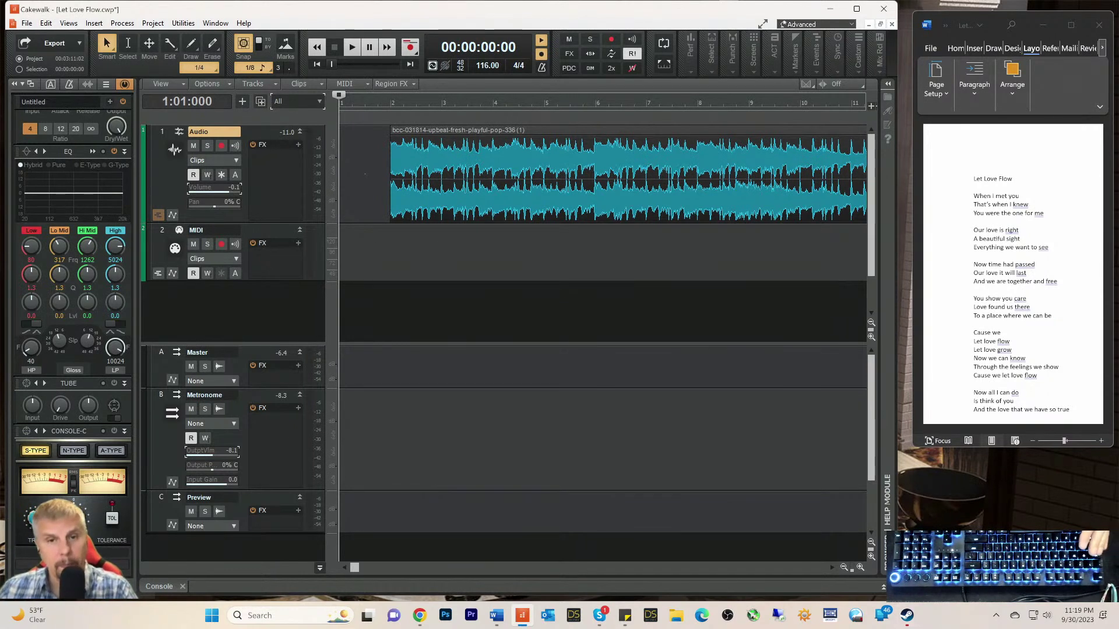
Step: Play the backing track from measure 2, lower the Audio track's volume to -4.0, and mute the Metronome bus
click(390, 104)
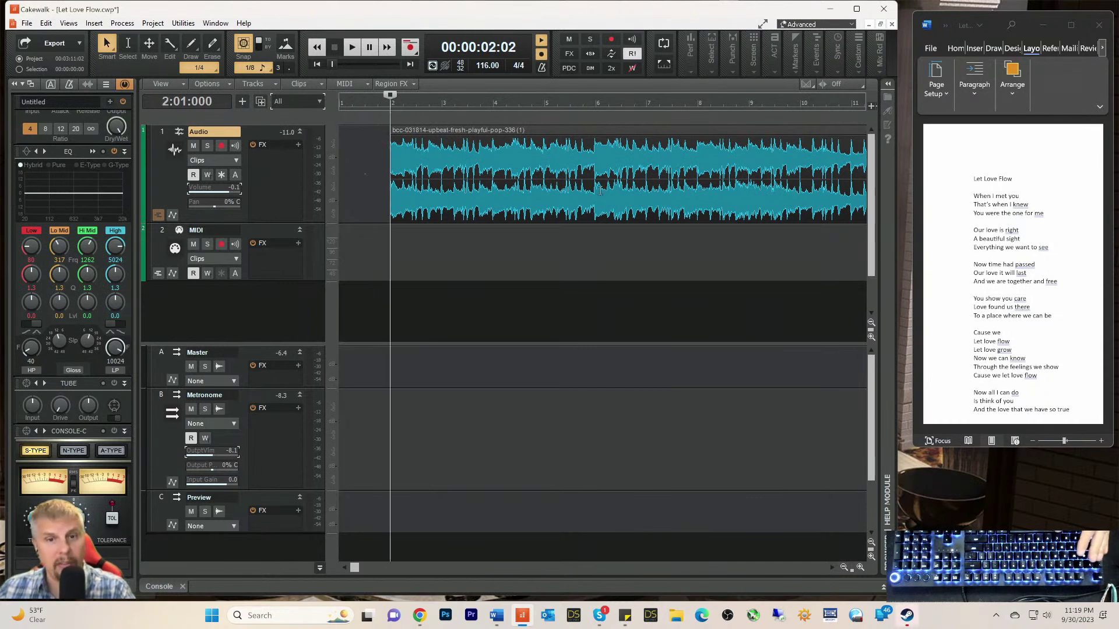
key(space)
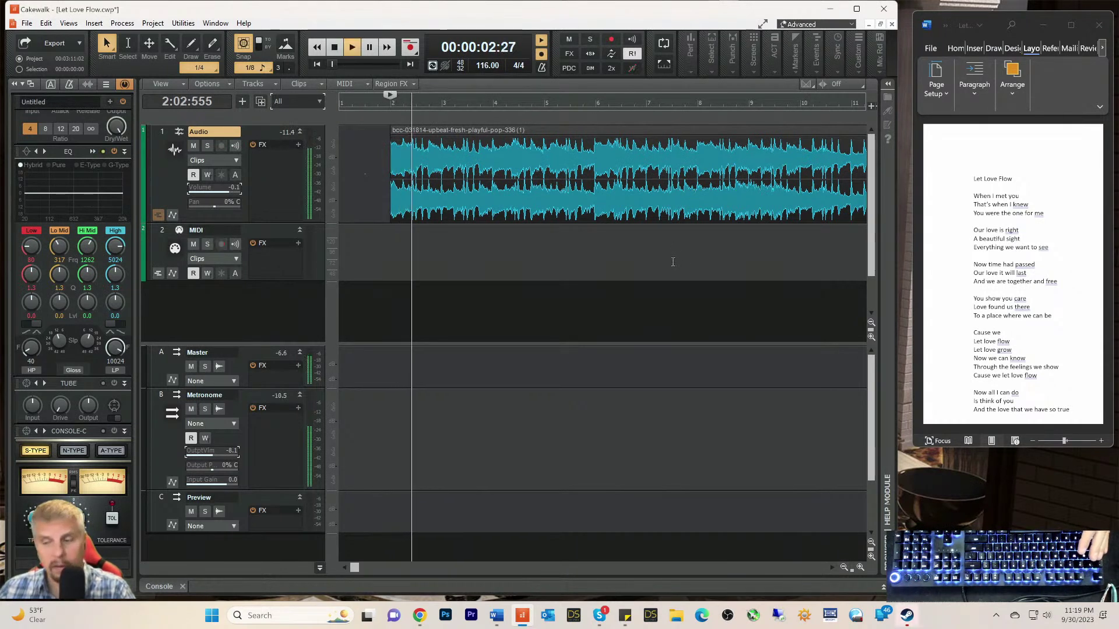
drag(227, 188, 220, 188)
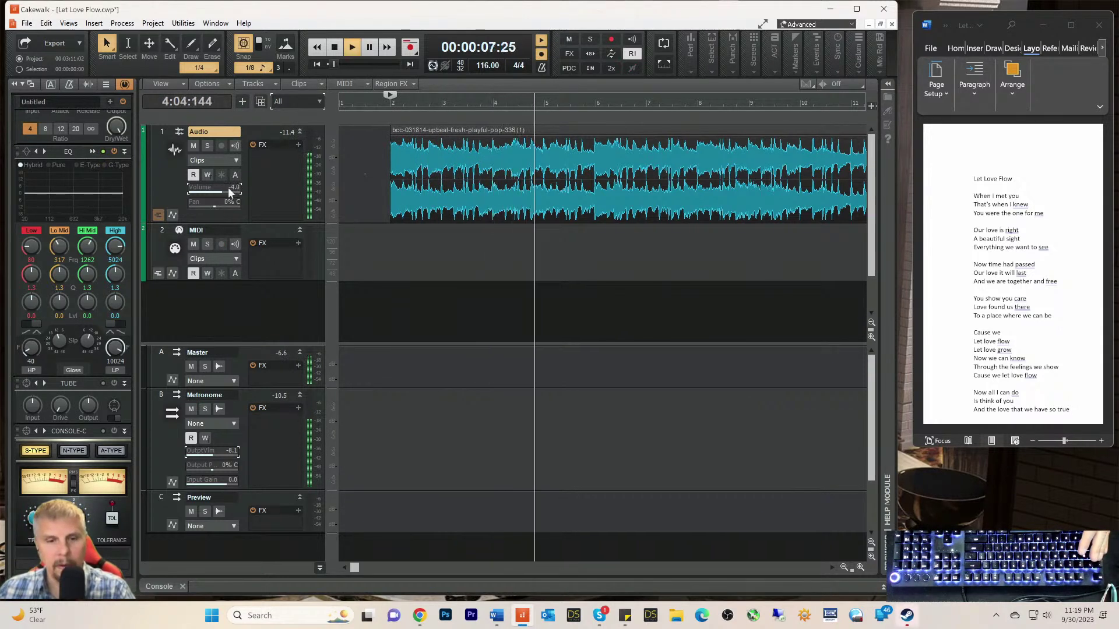
click(191, 409)
key(space)
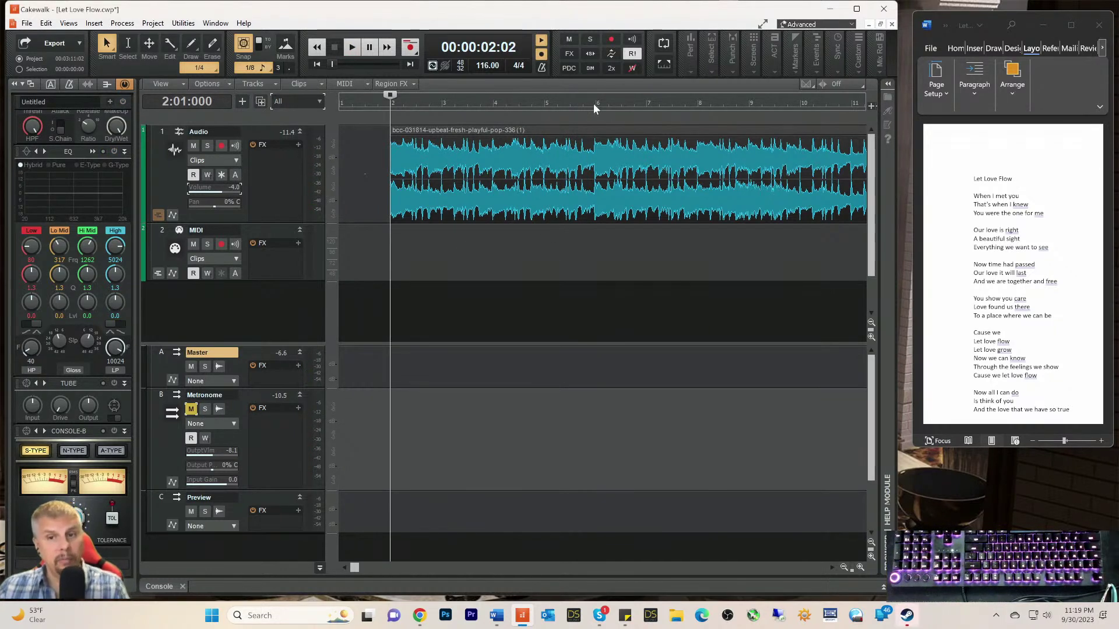
Step: Highlight the backing track's first four measures, from measure 2 to measure 6, and clear the selection
drag(595, 107, 391, 106)
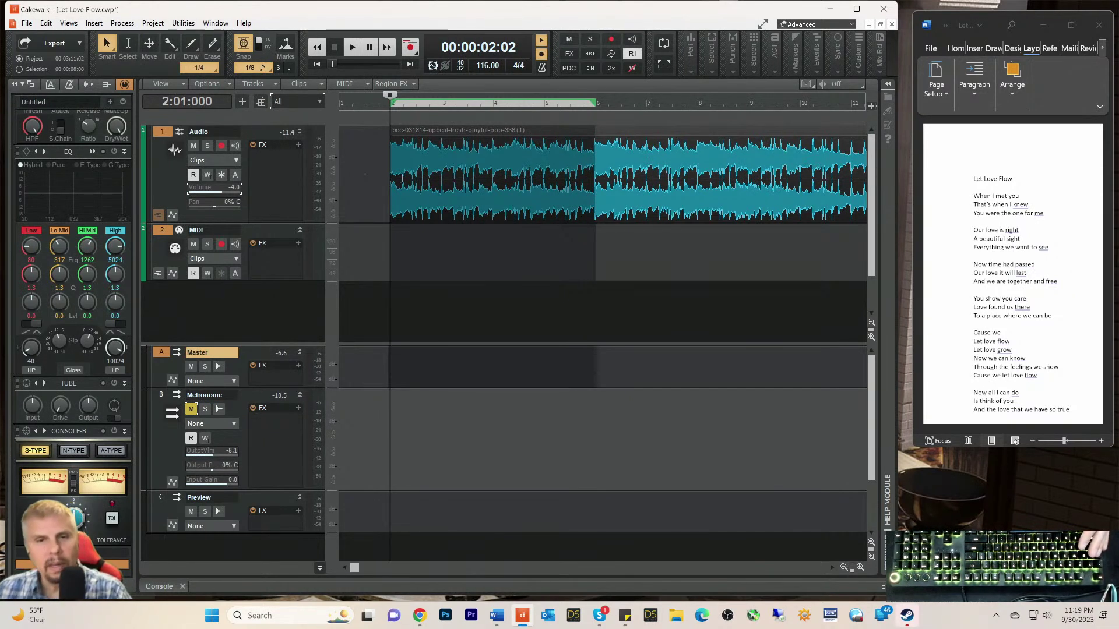
click(378, 105)
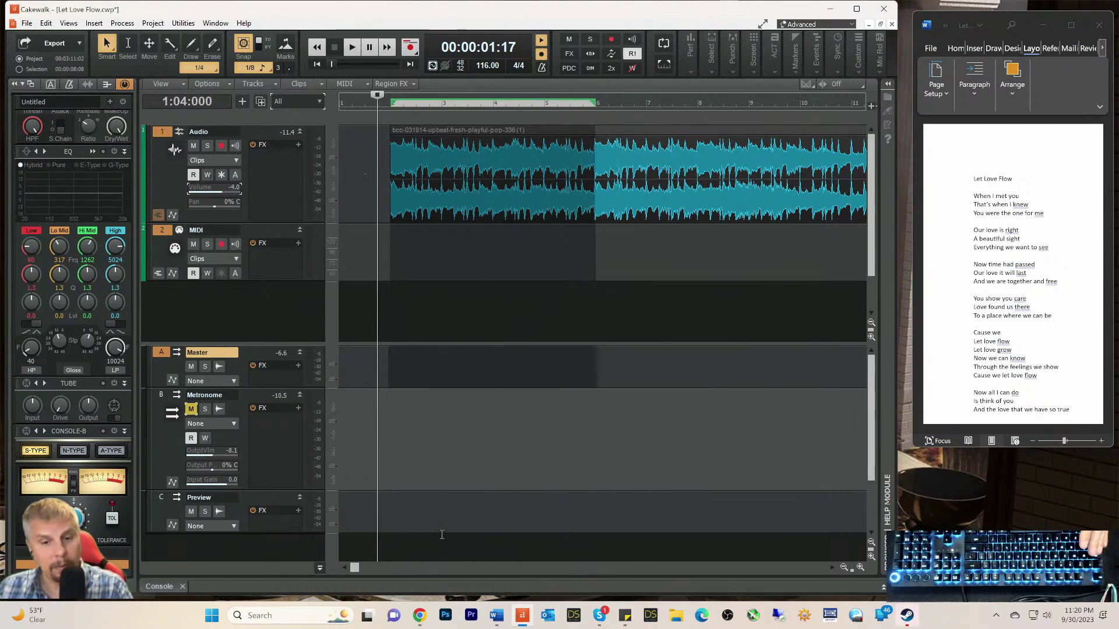
click(843, 568)
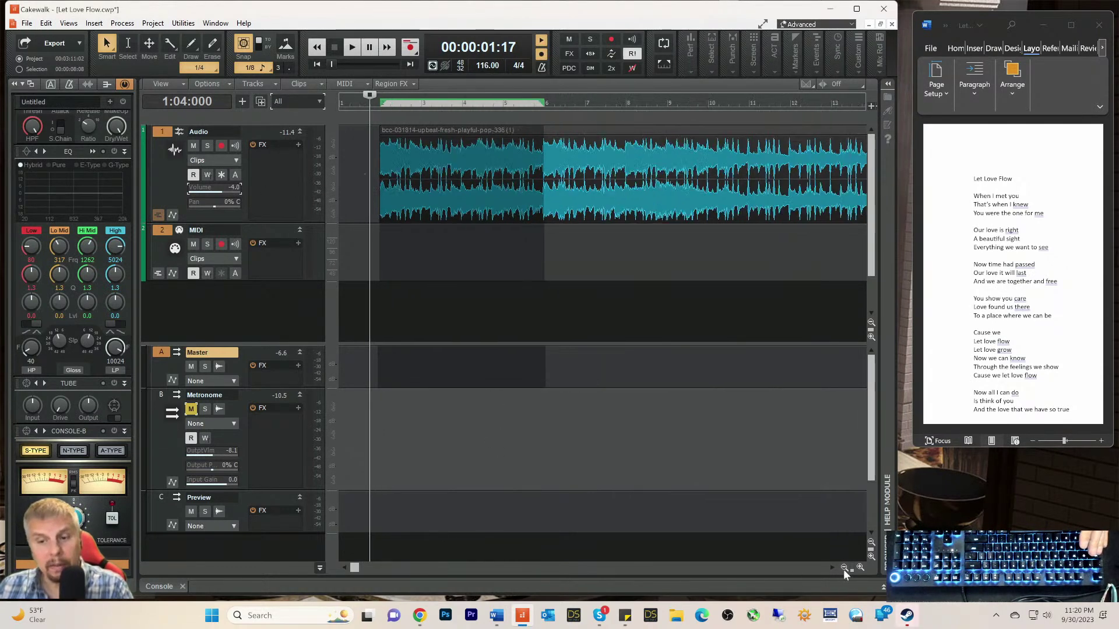
click(479, 257)
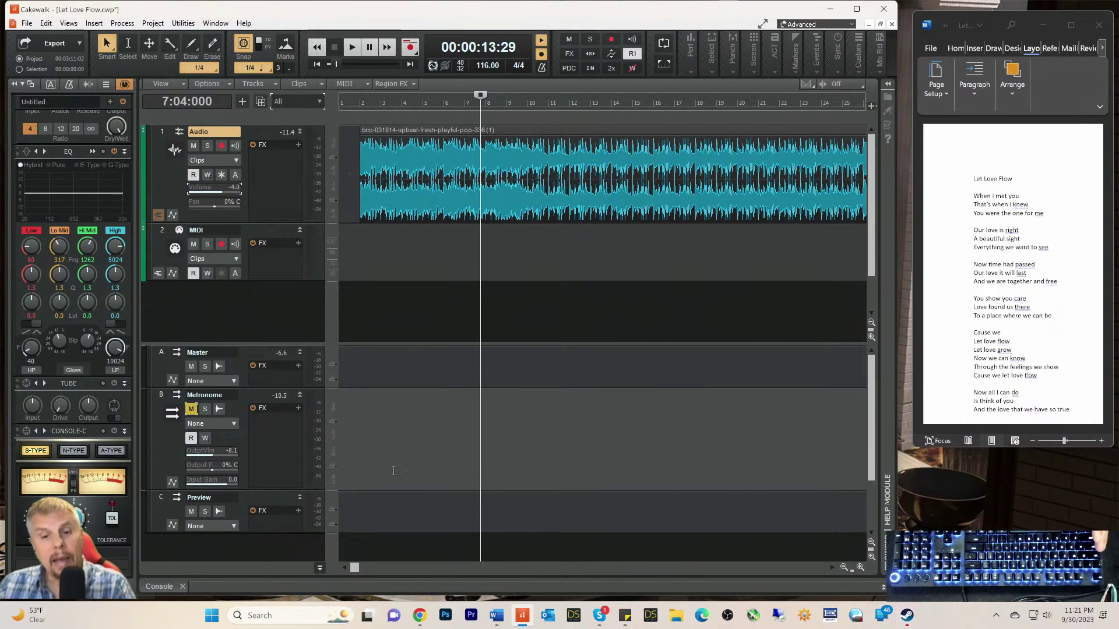
Step: Move the playhead to measure 2, at the start of the backing track clip
click(843, 567)
click(844, 567)
click(844, 567)
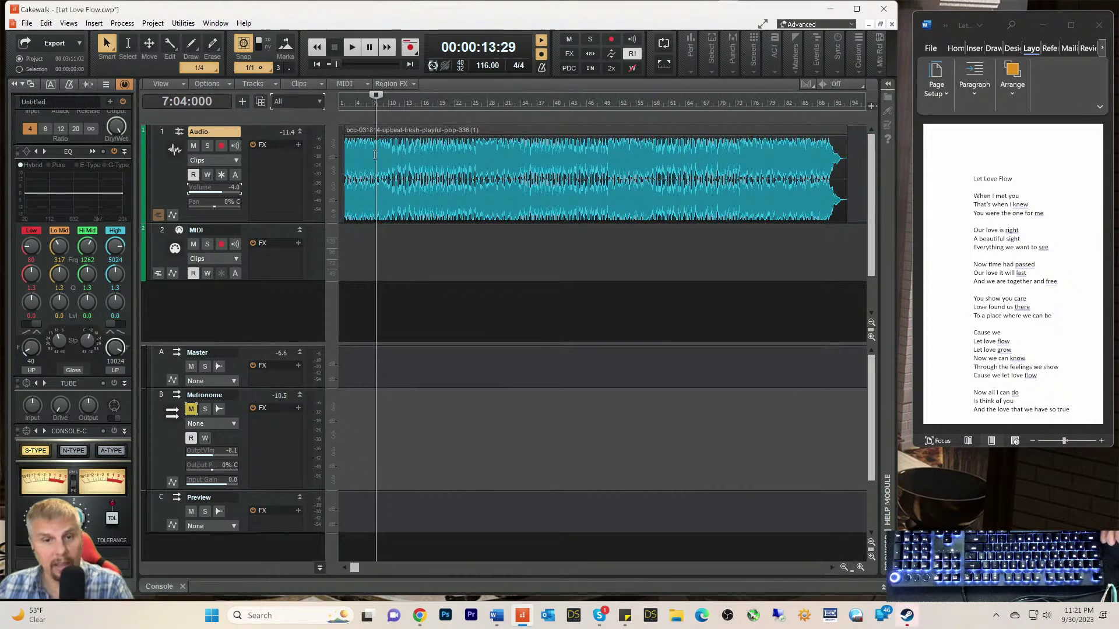
click(344, 104)
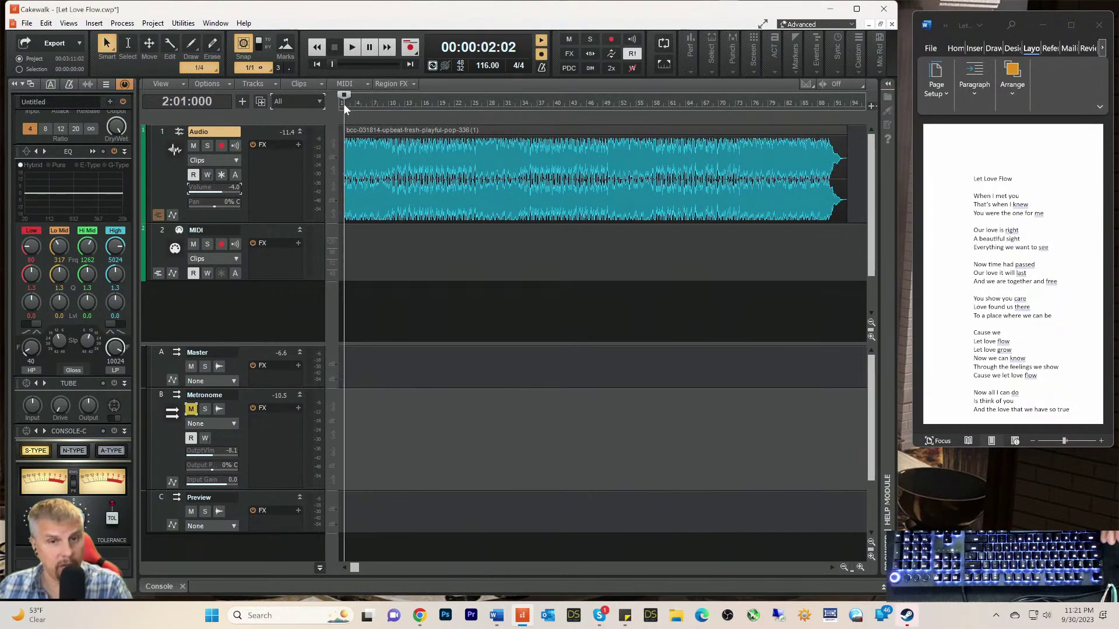
Step: Play the backing track from measure 2, set the playback start point to measure 13, and stop playback
click(860, 568)
click(859, 568)
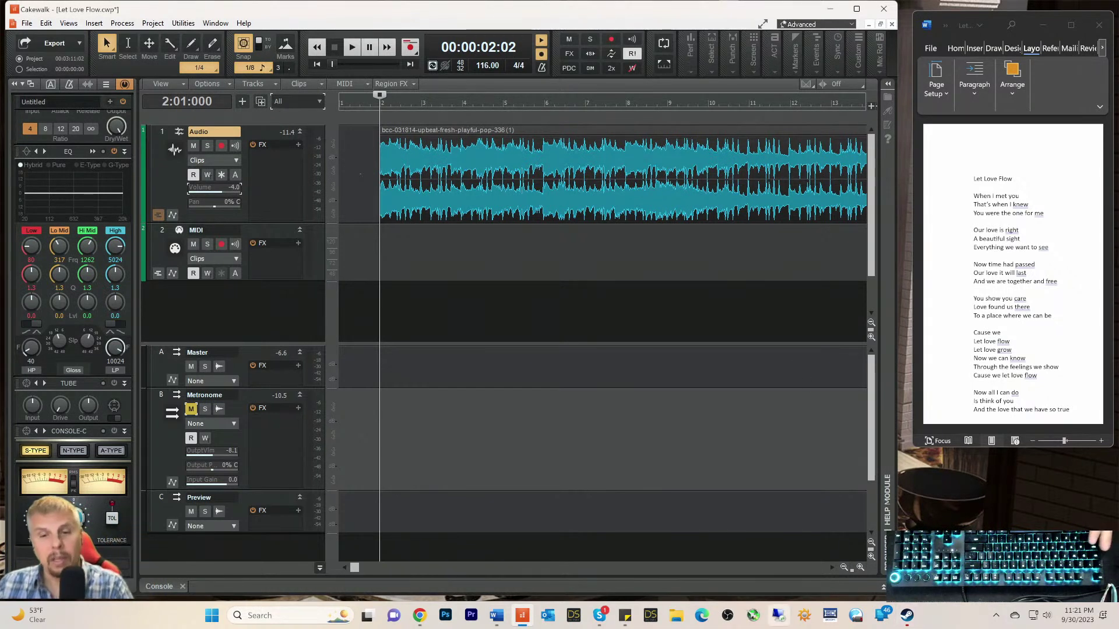
click(843, 568)
click(843, 568)
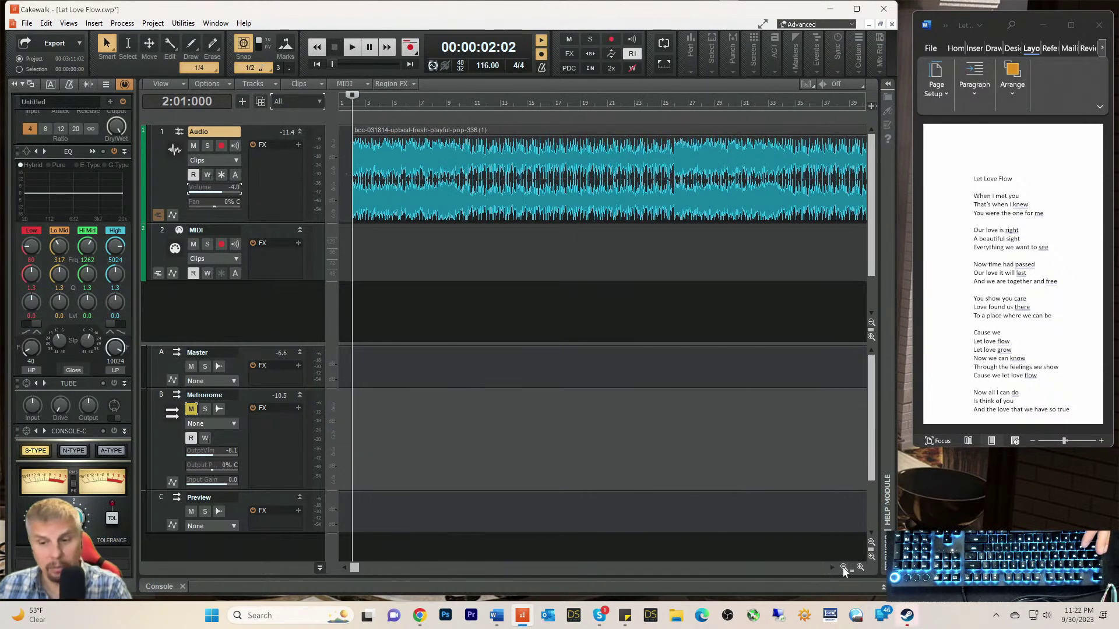
click(844, 568)
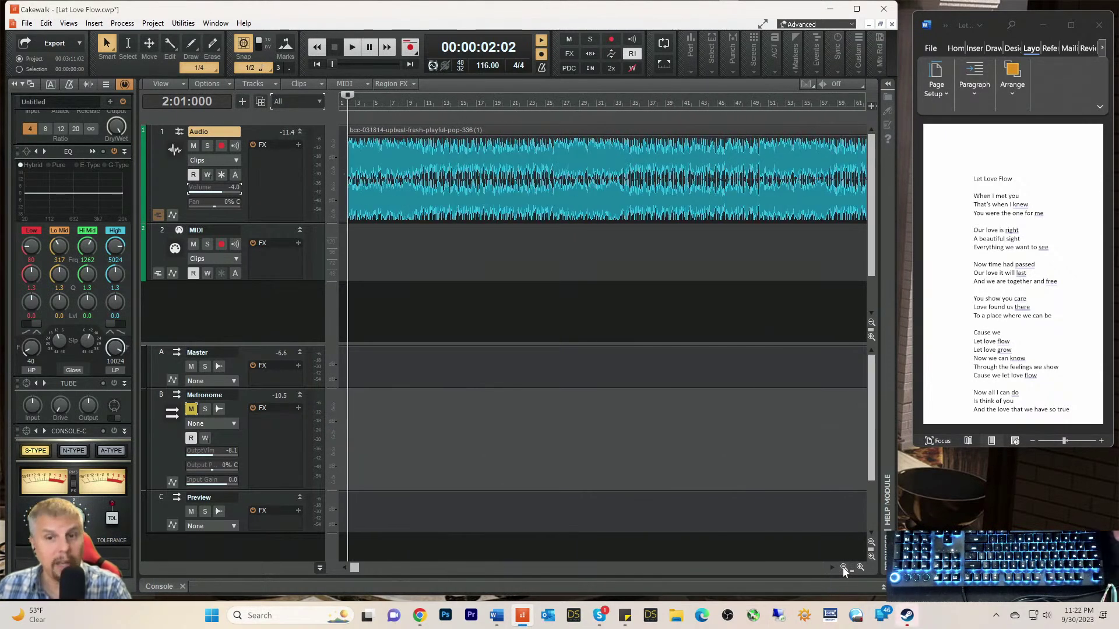
click(841, 567)
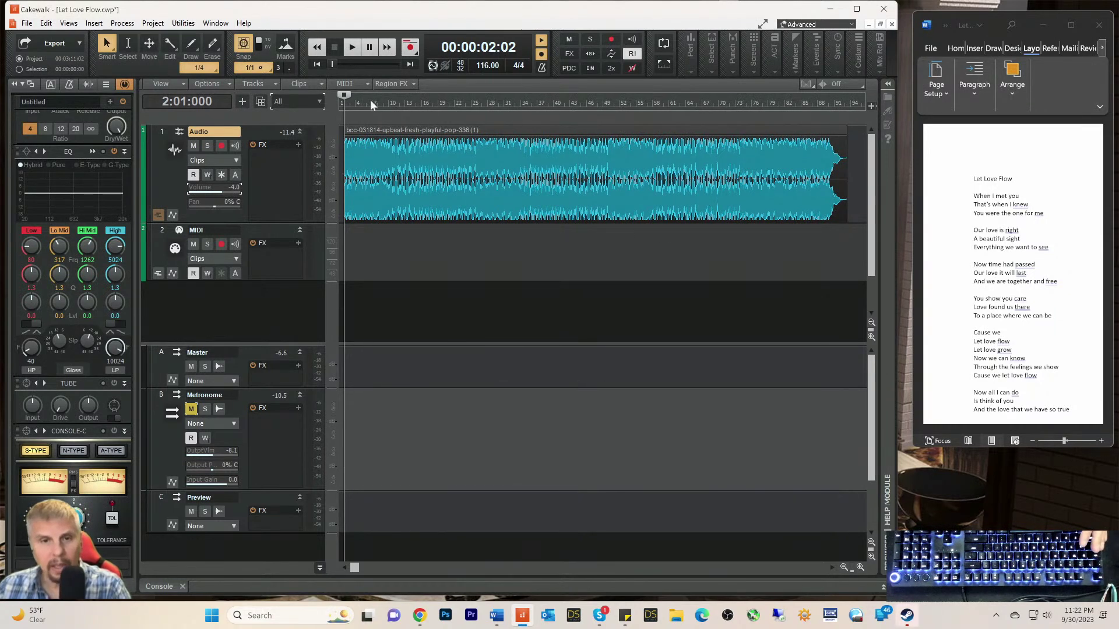
key(space)
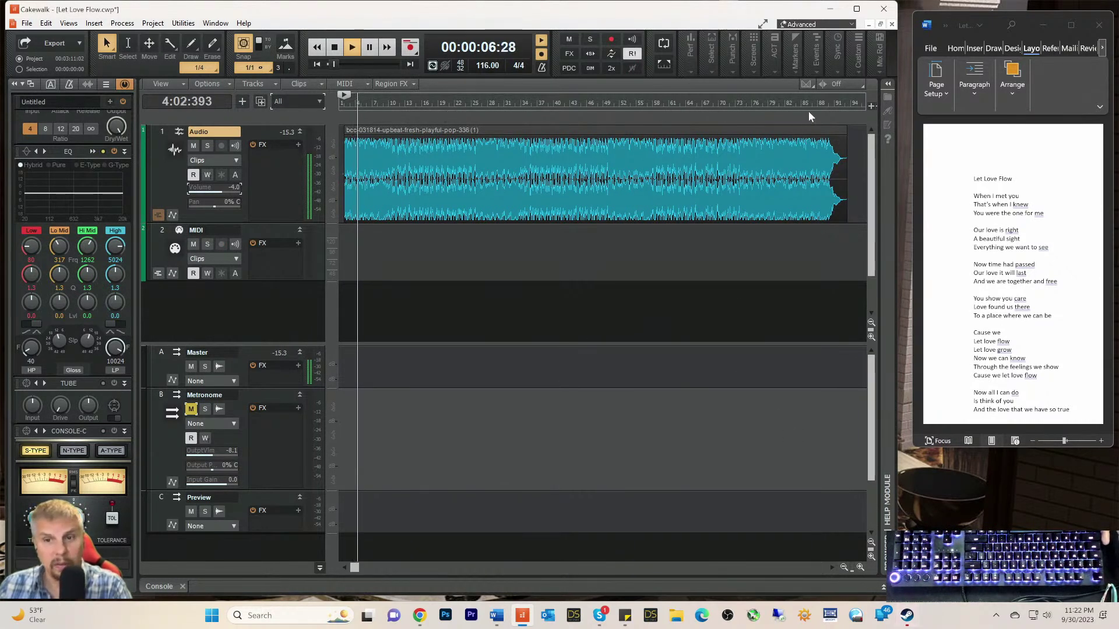
click(407, 101)
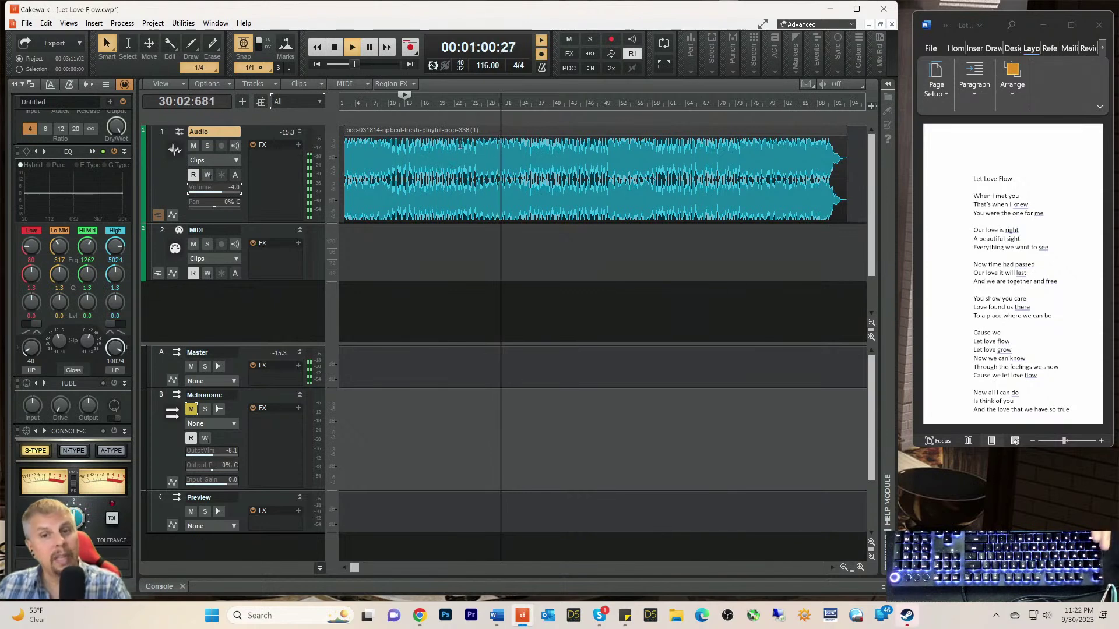
key(space)
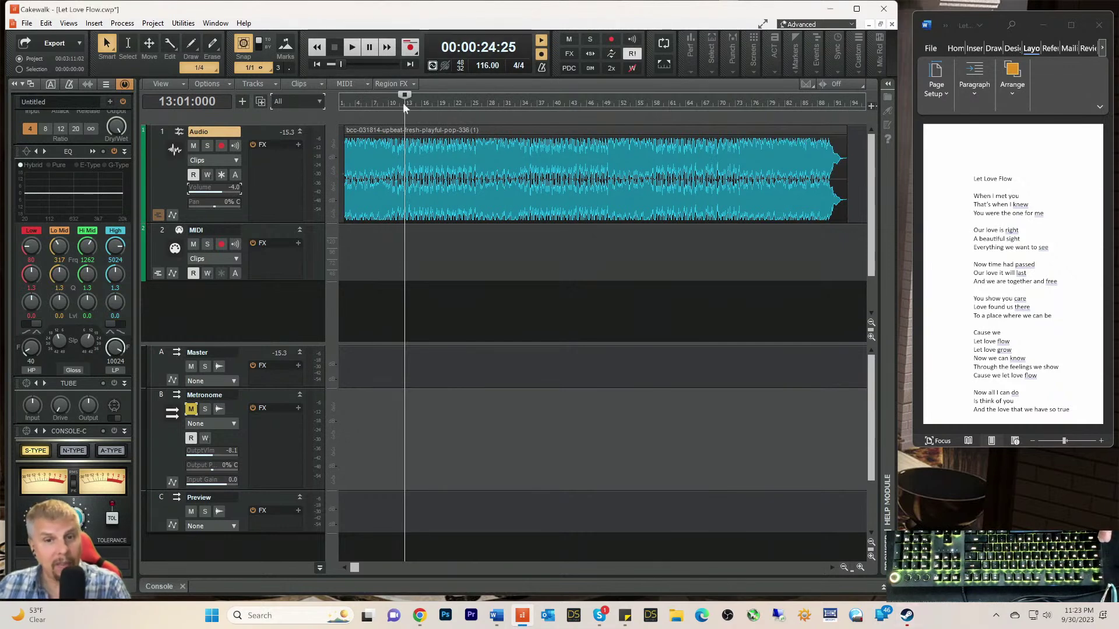
Step: Examine how the backing track's waveform lines up with the grid by placing the playhead at measures 3, 4 and 6
click(348, 106)
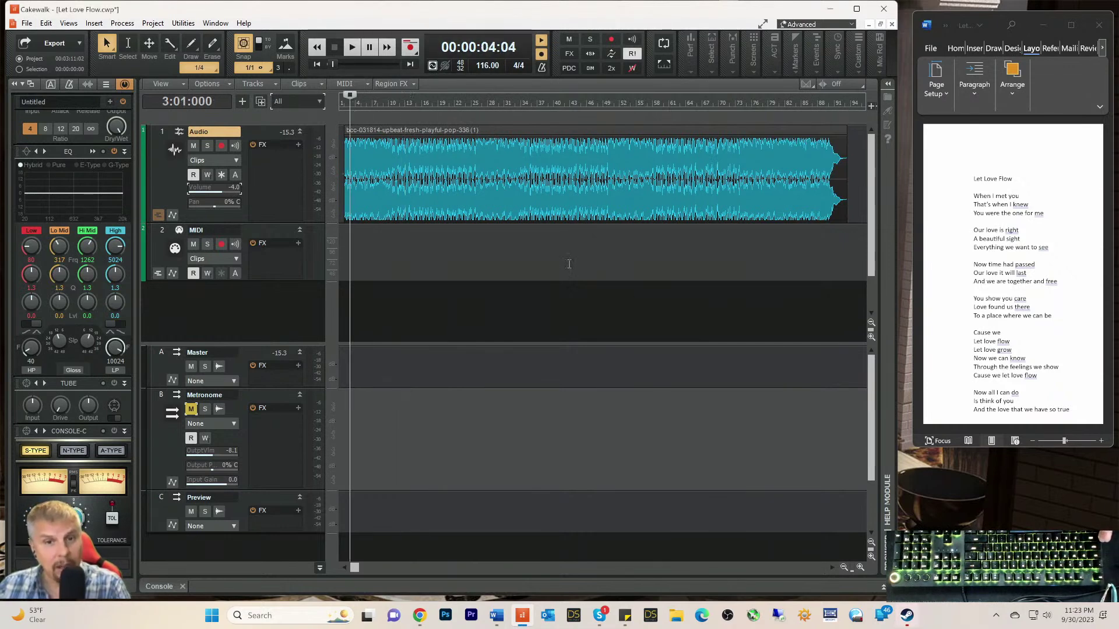
click(860, 568)
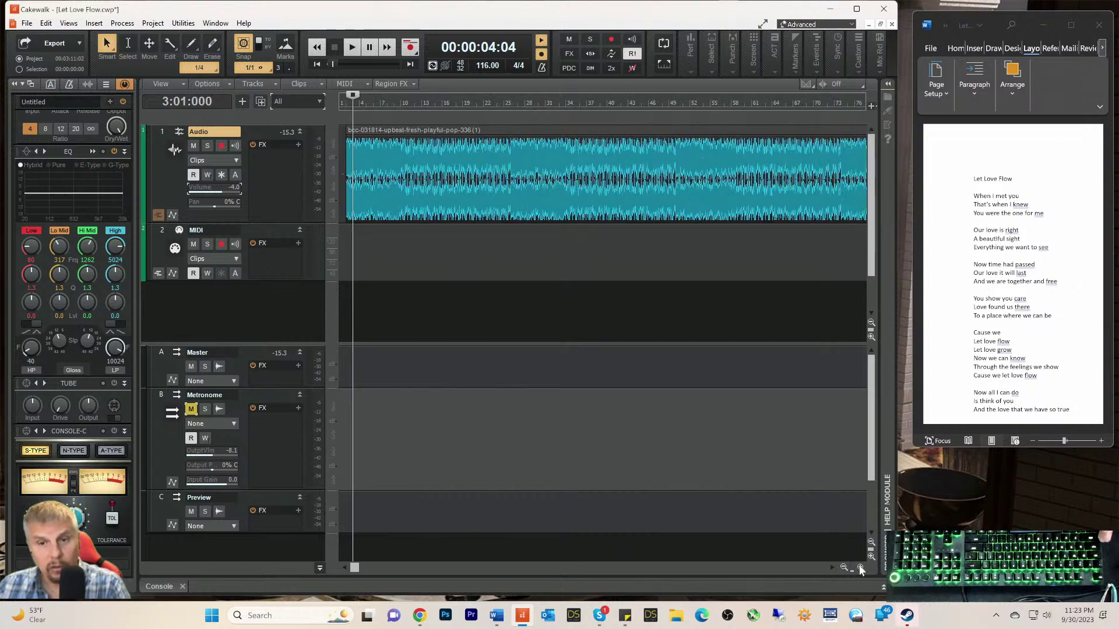
click(860, 568)
click(860, 567)
click(860, 568)
click(860, 568)
click(860, 568)
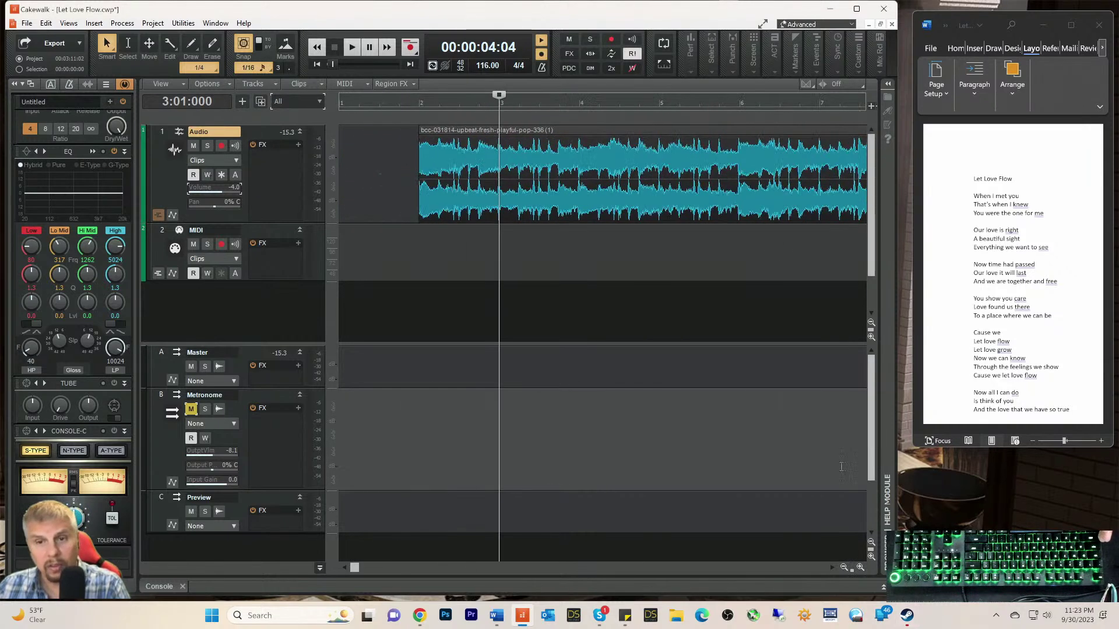
click(579, 102)
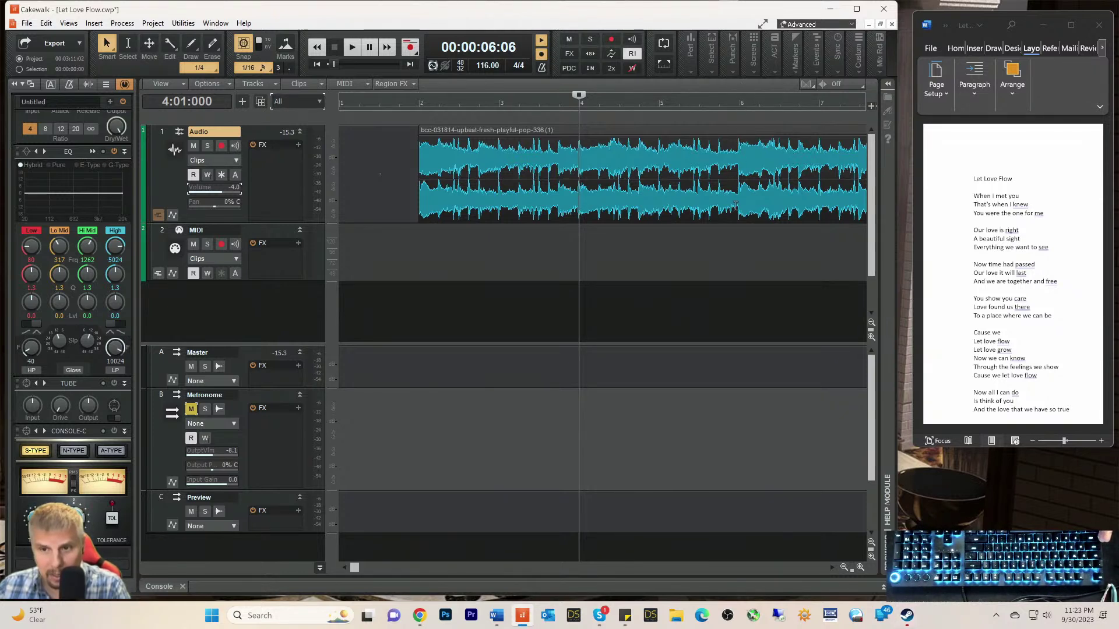
click(740, 101)
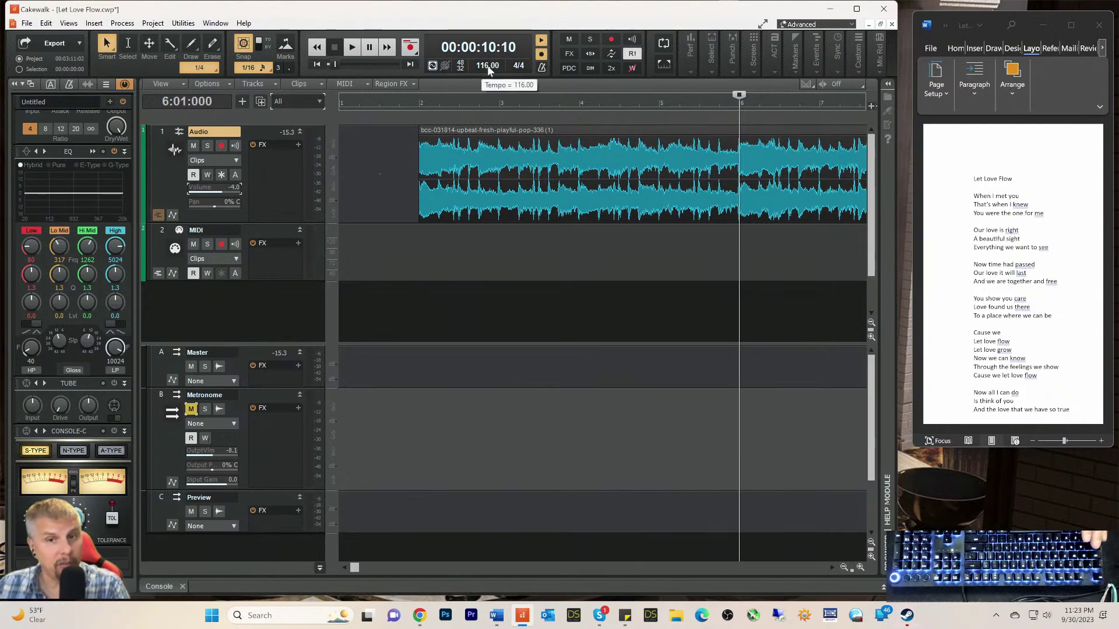
Step: Audition the Metronome bus against the backing track from measure 2, set its output volume to -7.1, and mute it again
click(844, 568)
click(844, 568)
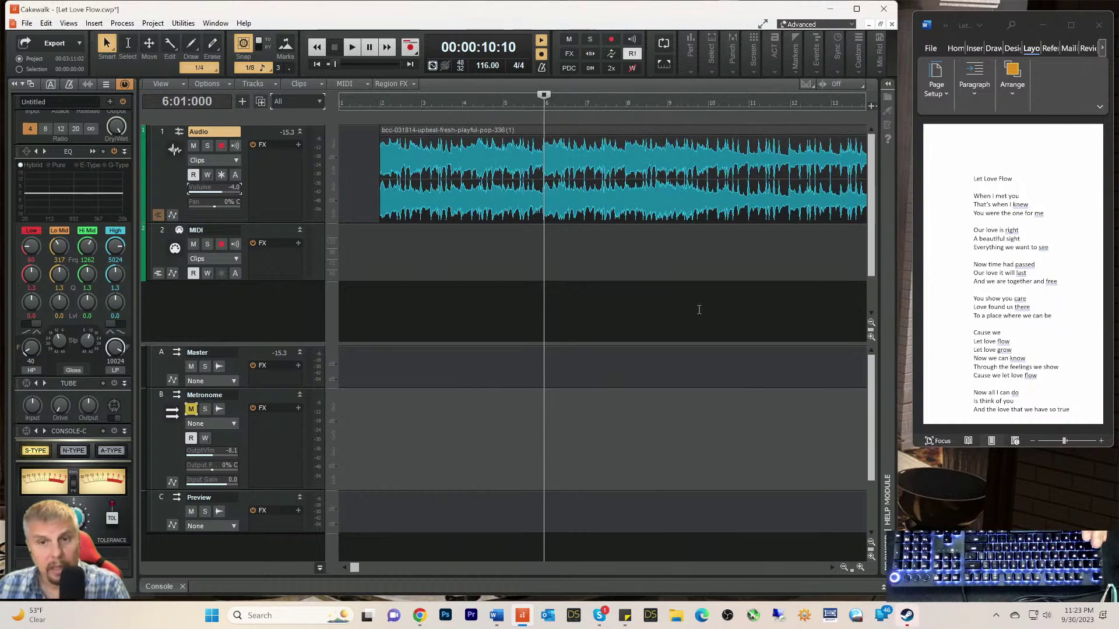
click(379, 103)
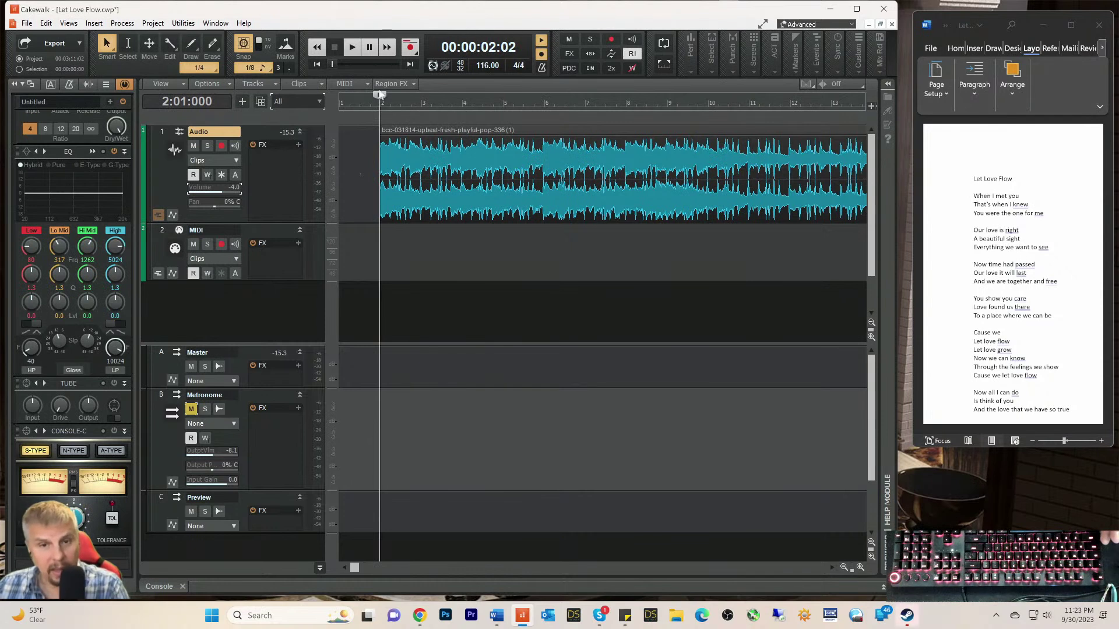
click(192, 408)
key(space)
mouse_move(198, 452)
mouse_down()
mouse_move(211, 451)
mouse_move(201, 451)
mouse_up()
click(192, 409)
key(space)
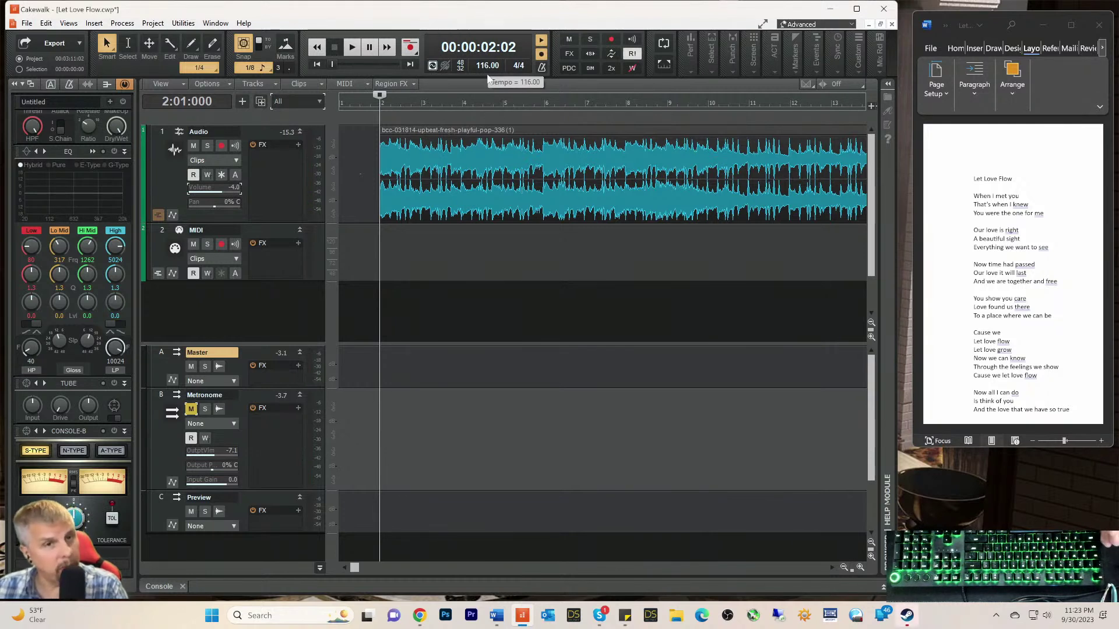
Step: Inspect the waveform's alignment with the bar lines at closer range, placing the playhead at measure 3 and measure 6
click(422, 102)
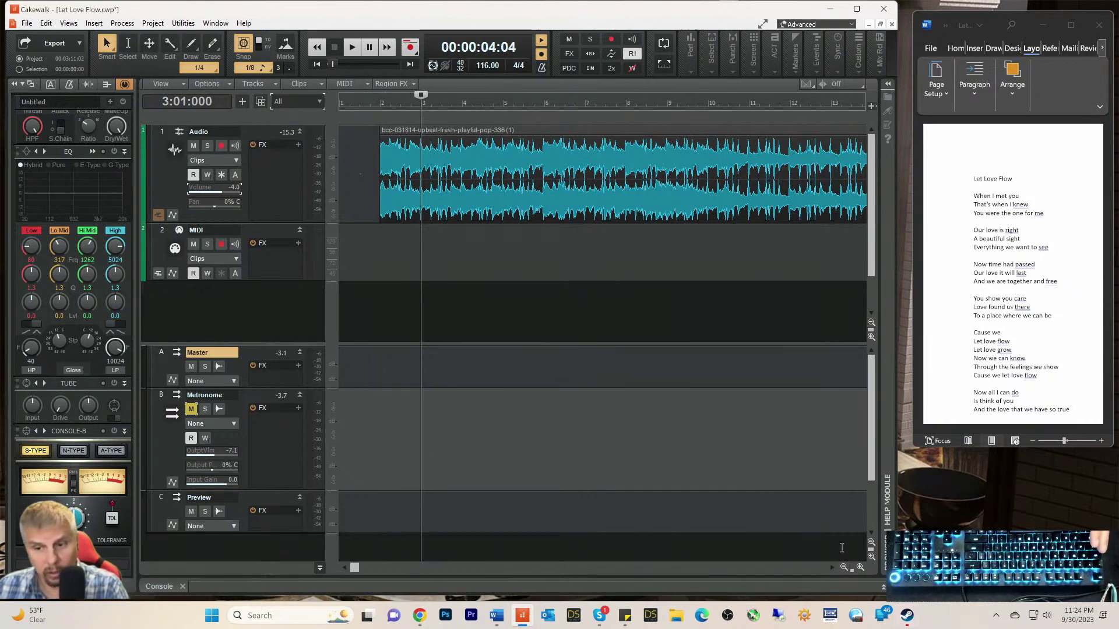
click(859, 567)
click(860, 567)
click(860, 567)
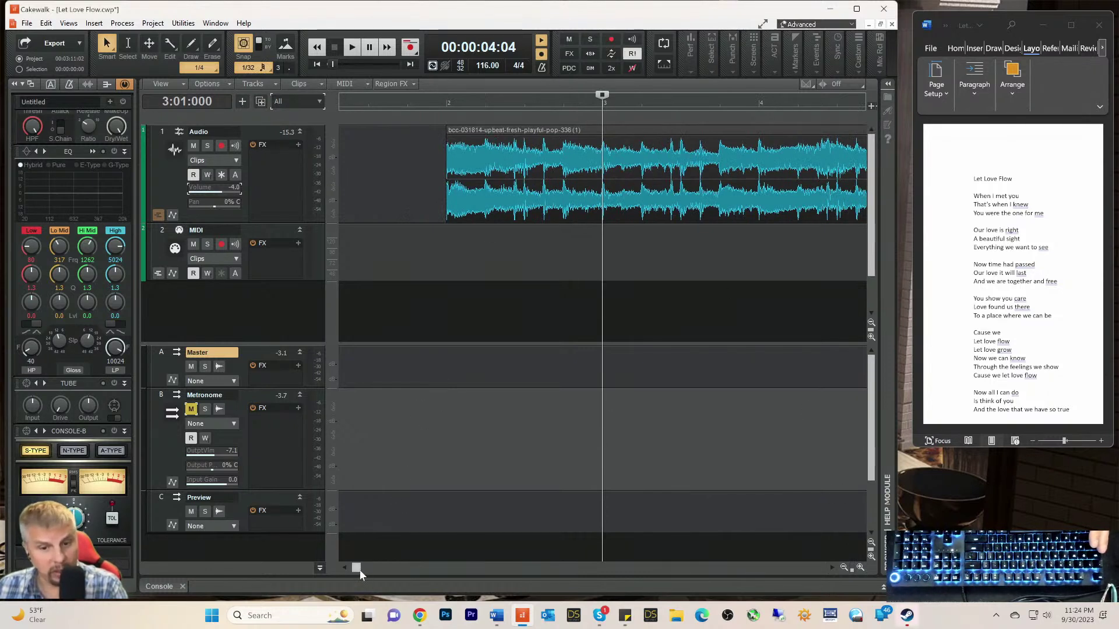
drag(357, 571, 368, 570)
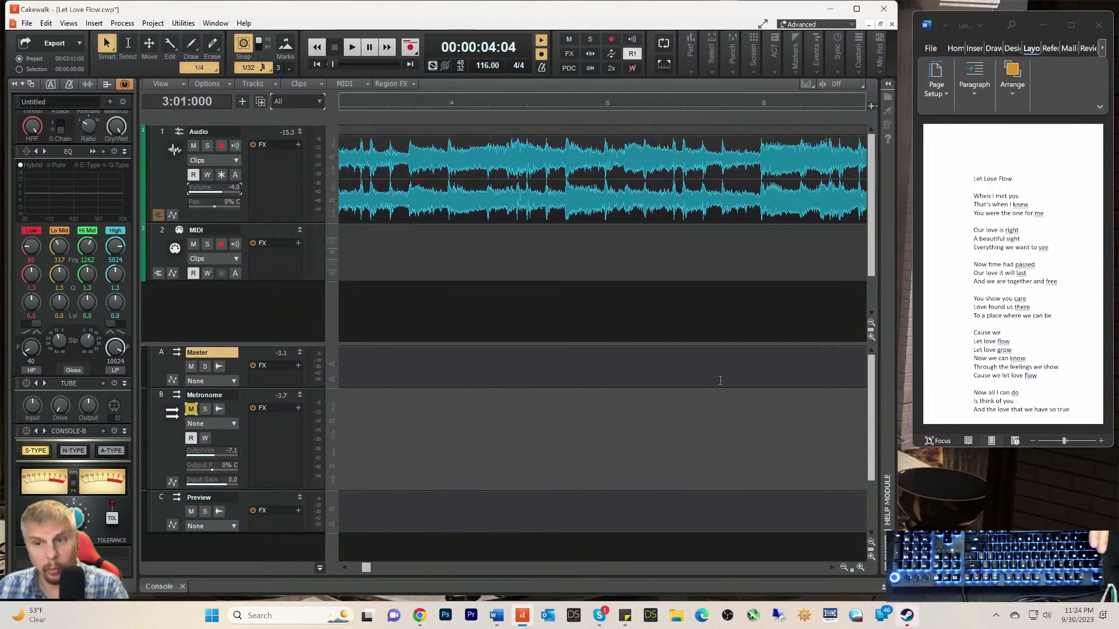
click(761, 105)
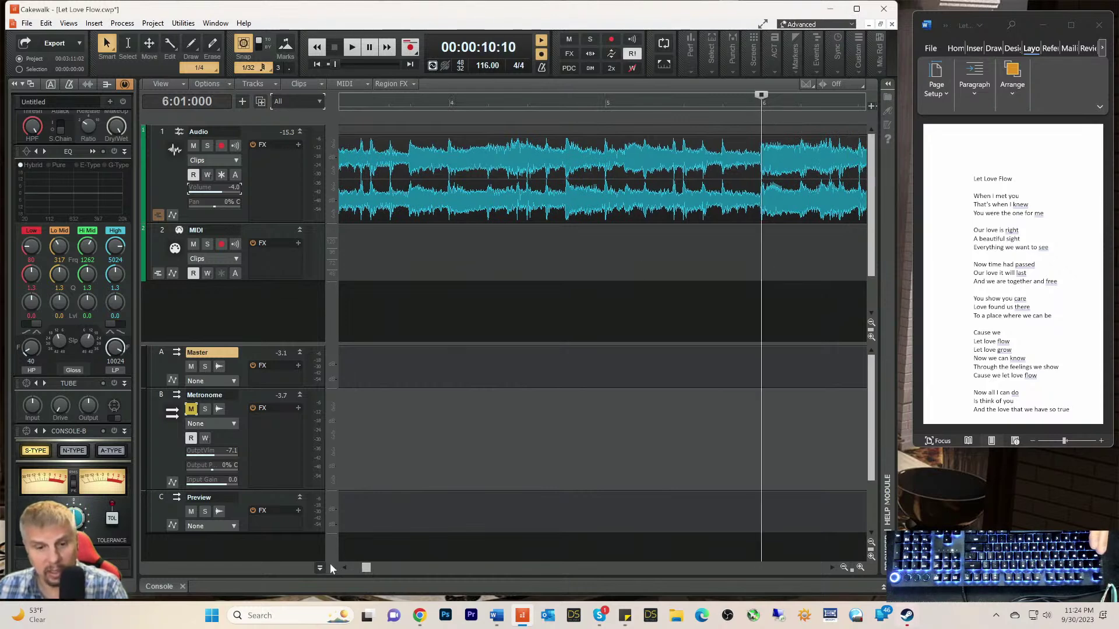
Step: Check the timing at the end of the backing track at measure 90 and play its ending from measure 89
drag(490, 572, 796, 568)
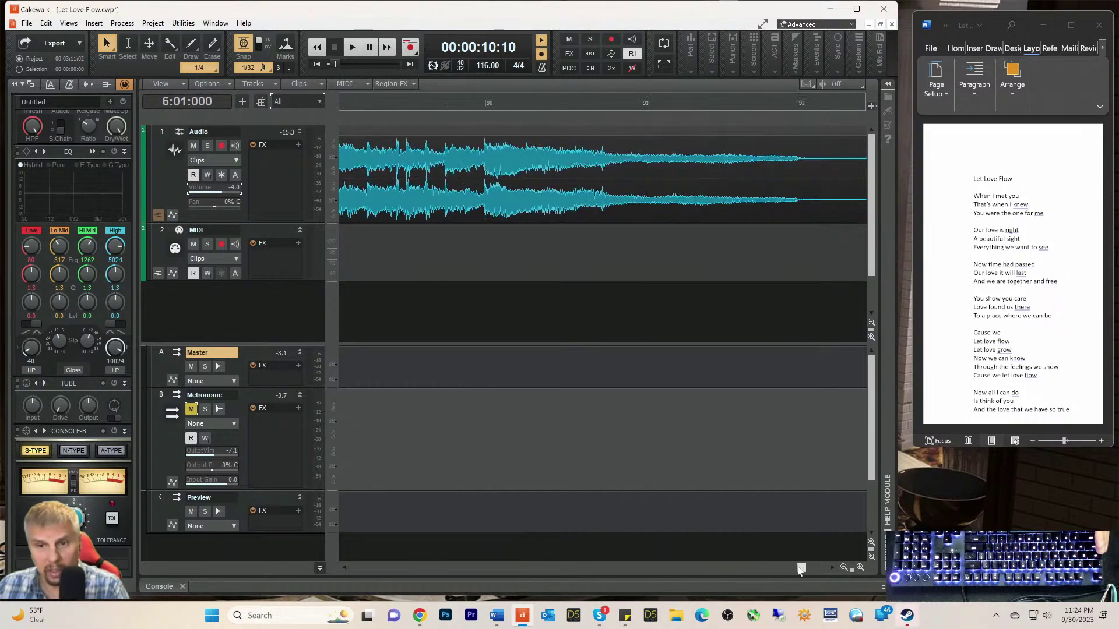
click(647, 103)
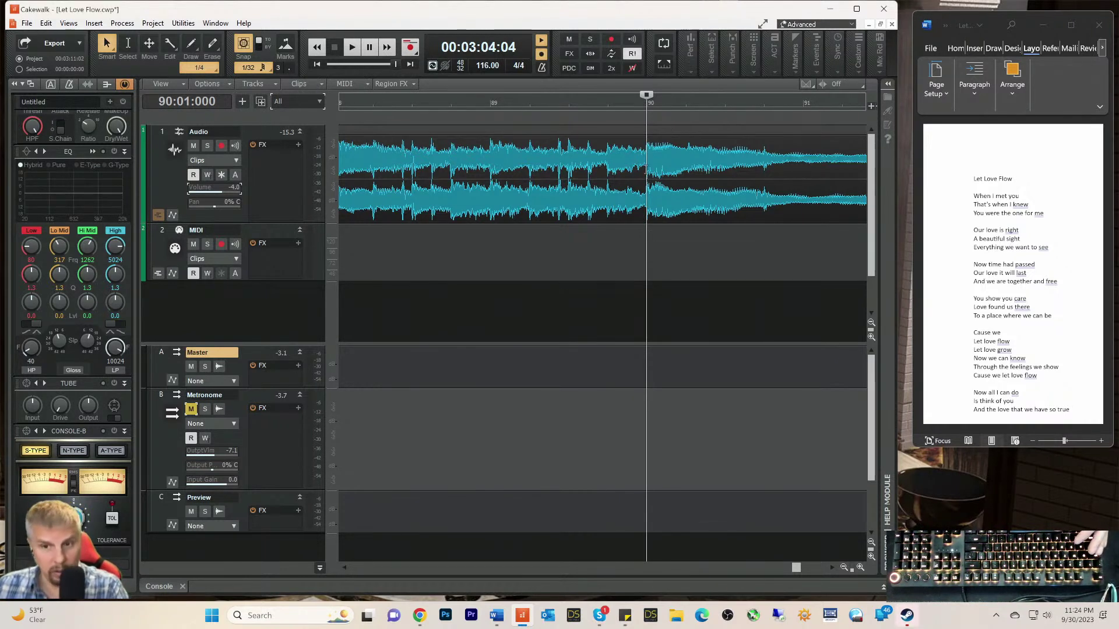
click(487, 104)
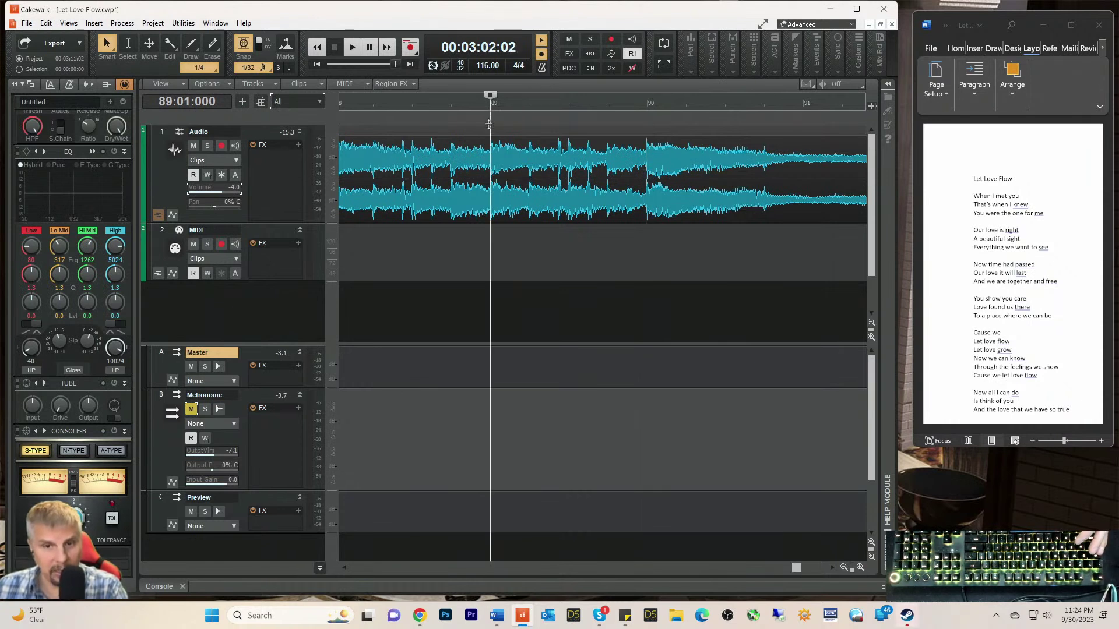
key(space)
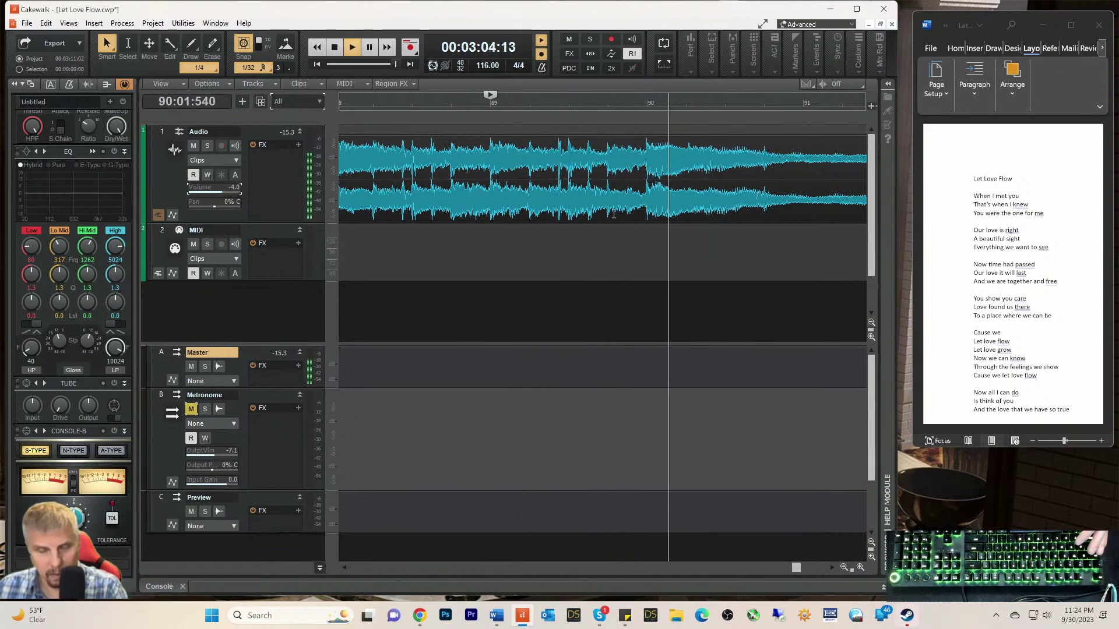
click(843, 567)
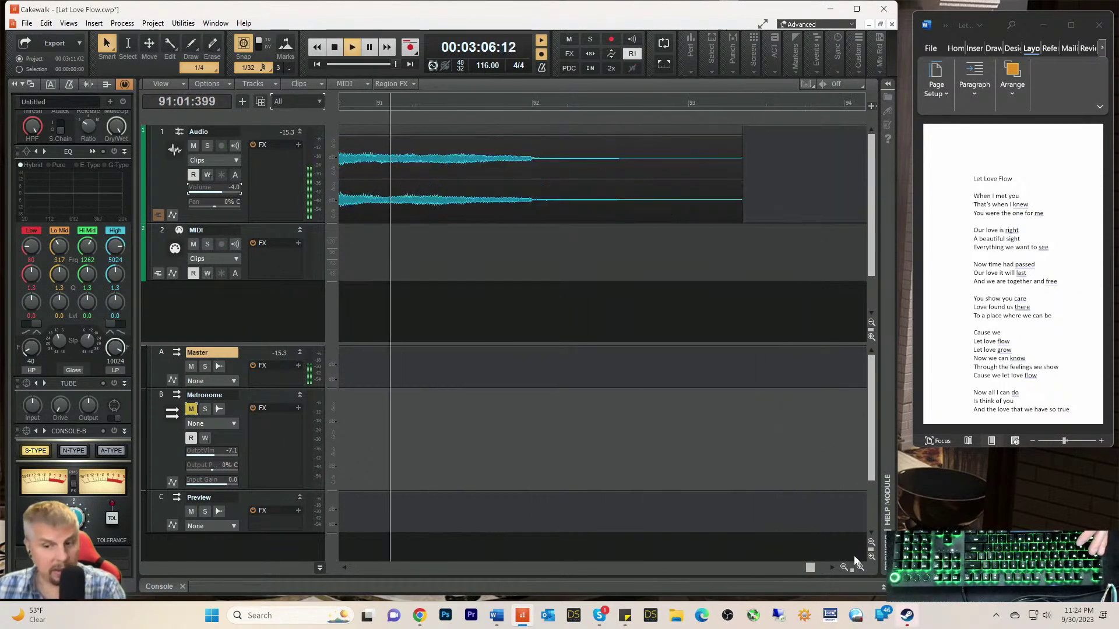
click(843, 567)
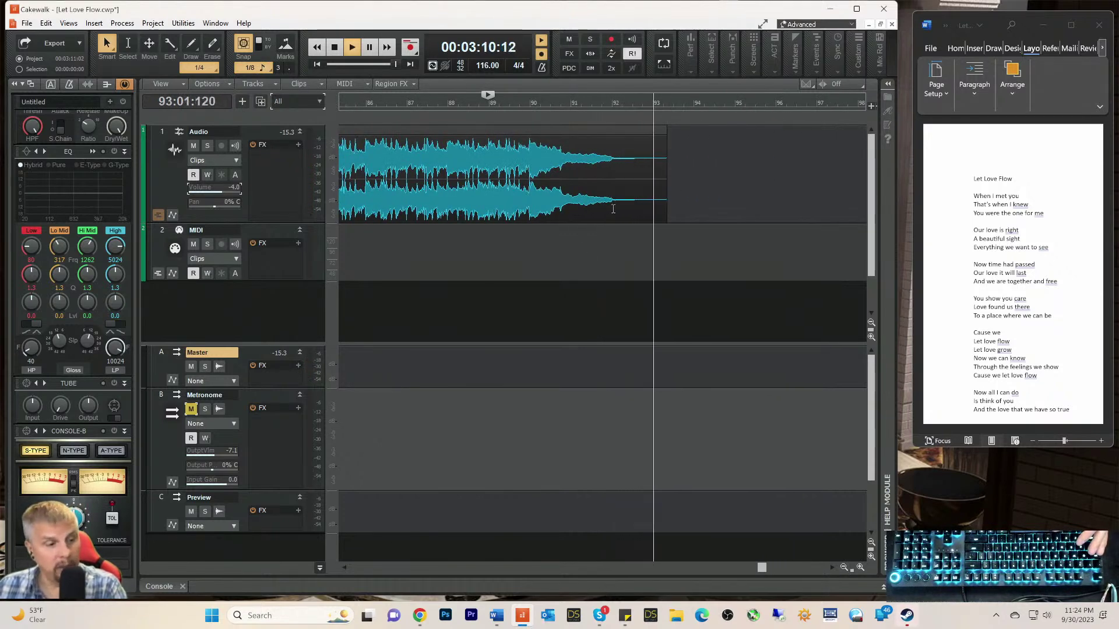
Step: Stop playback at the track's ending and return the playhead to the start of the backing track at measure 2
key(space)
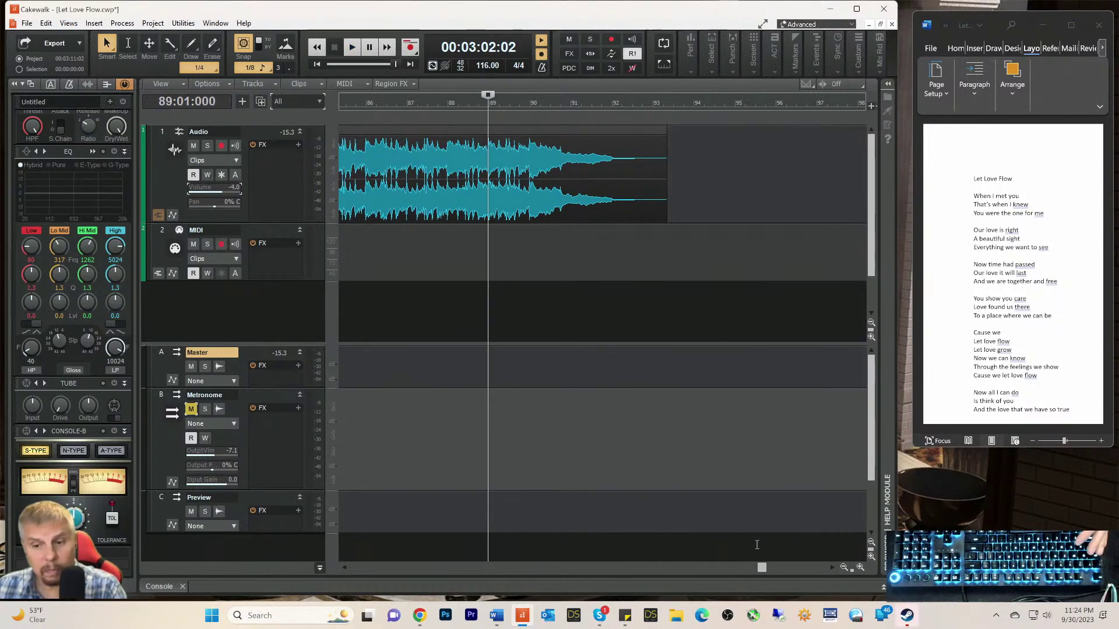
drag(762, 567, 571, 567)
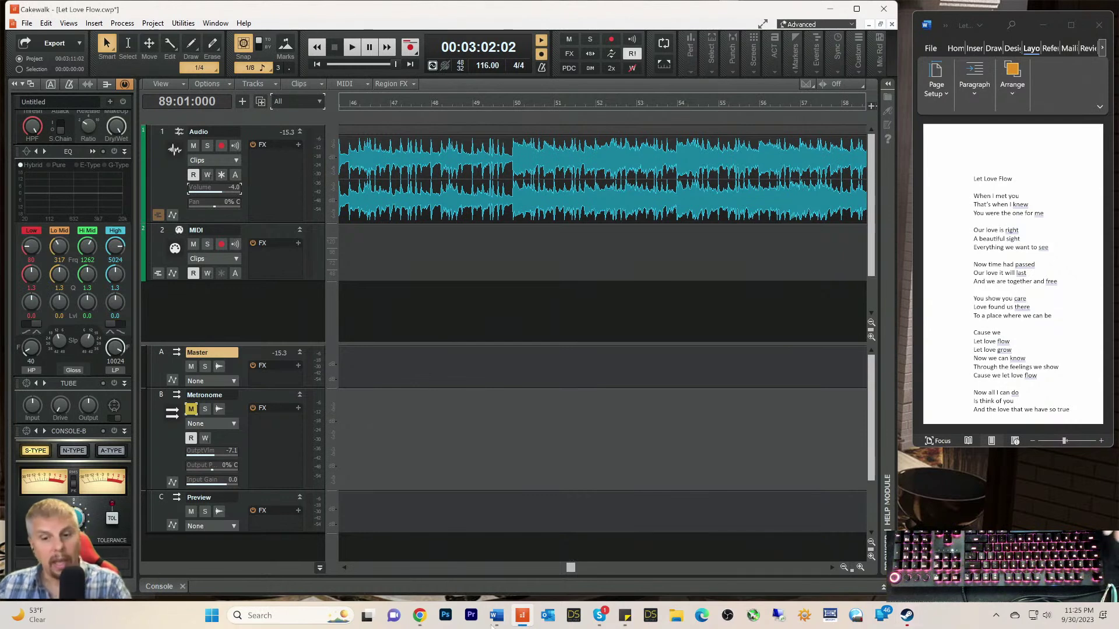
drag(569, 571, 308, 583)
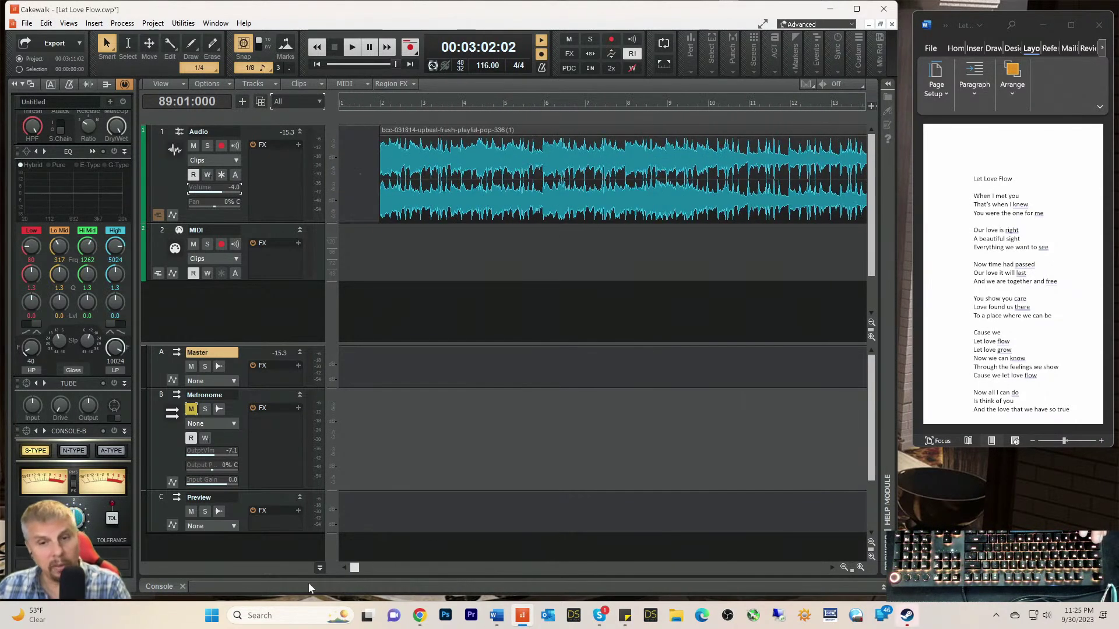
click(379, 103)
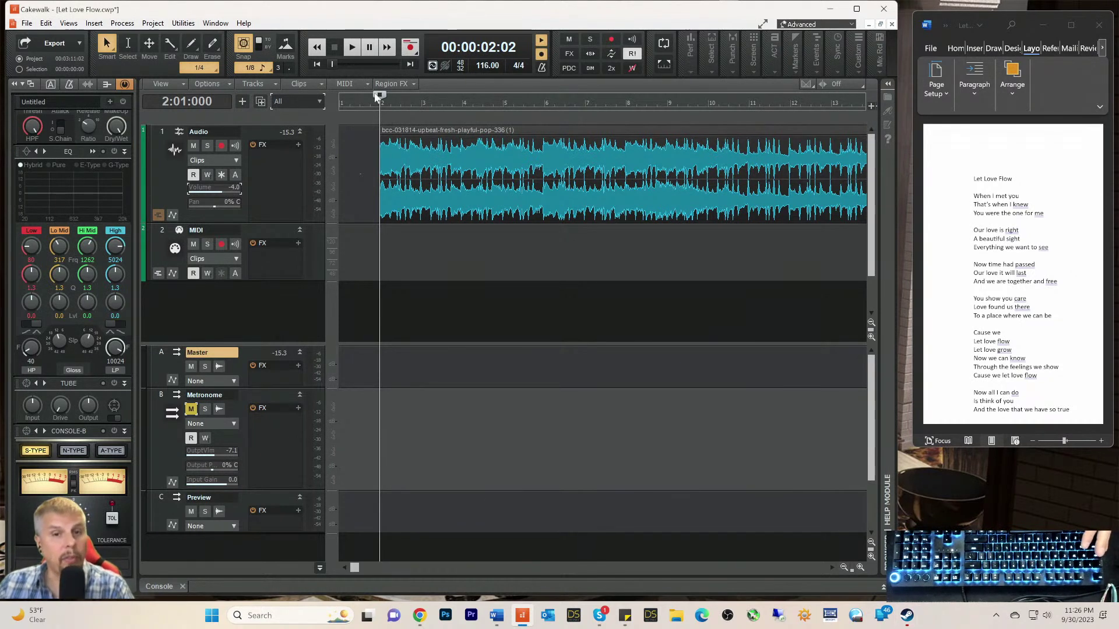
mouse_move(379, 93)
mouse_down()
mouse_move(339, 97)
mouse_move(379, 117)
mouse_up()
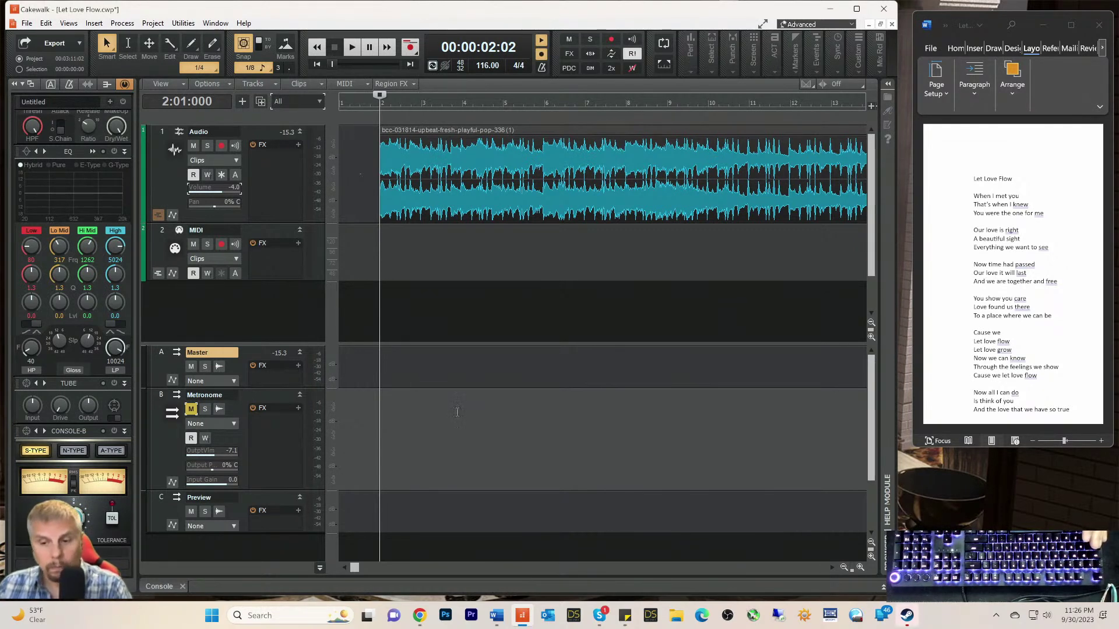
Step: Place the playhead at measure 5 beat 3, and audition the backing track from measure 10 beat 3
click(843, 567)
click(843, 568)
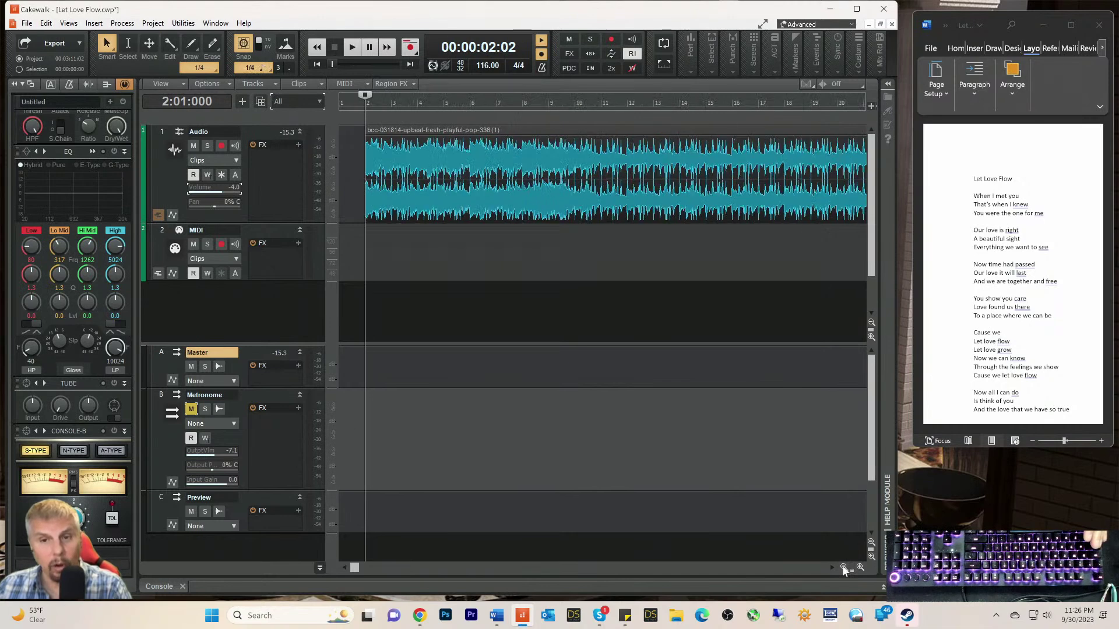
click(455, 103)
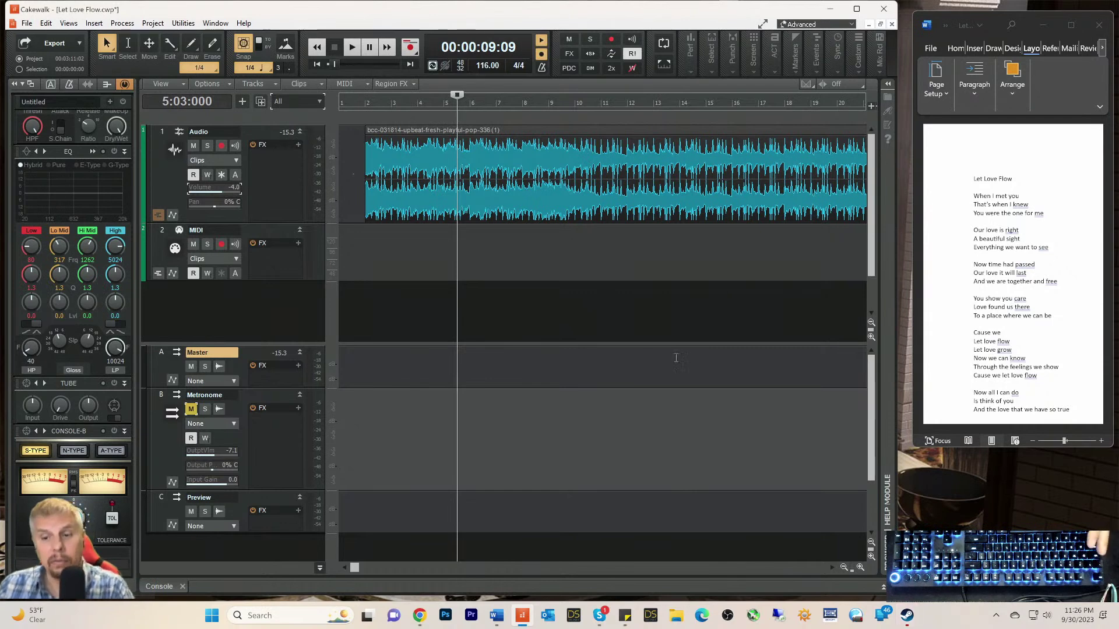
click(844, 567)
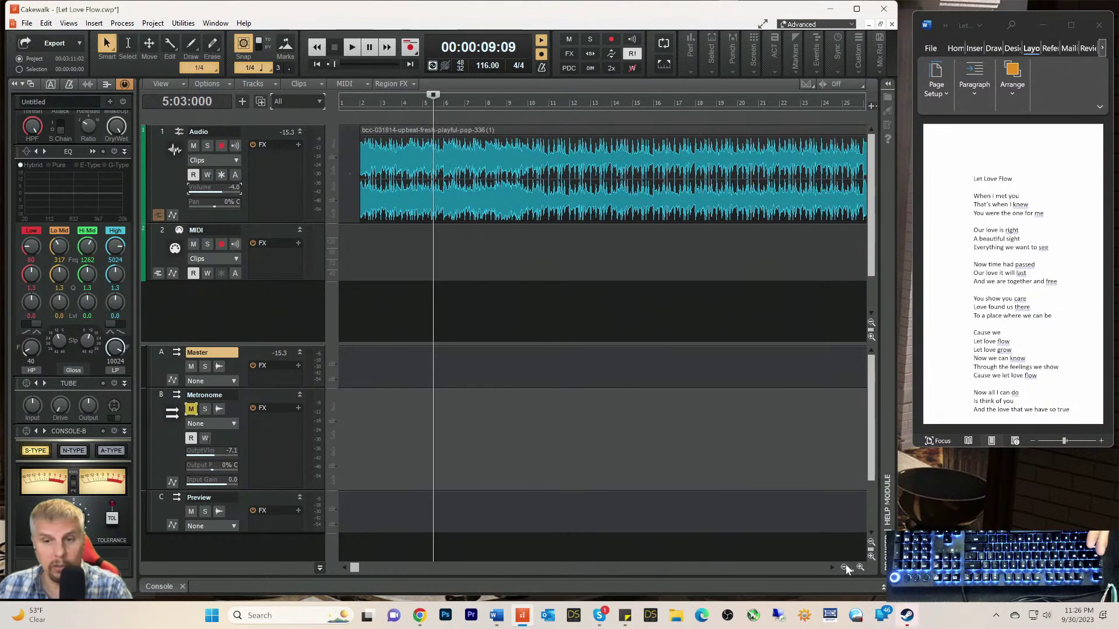
click(845, 566)
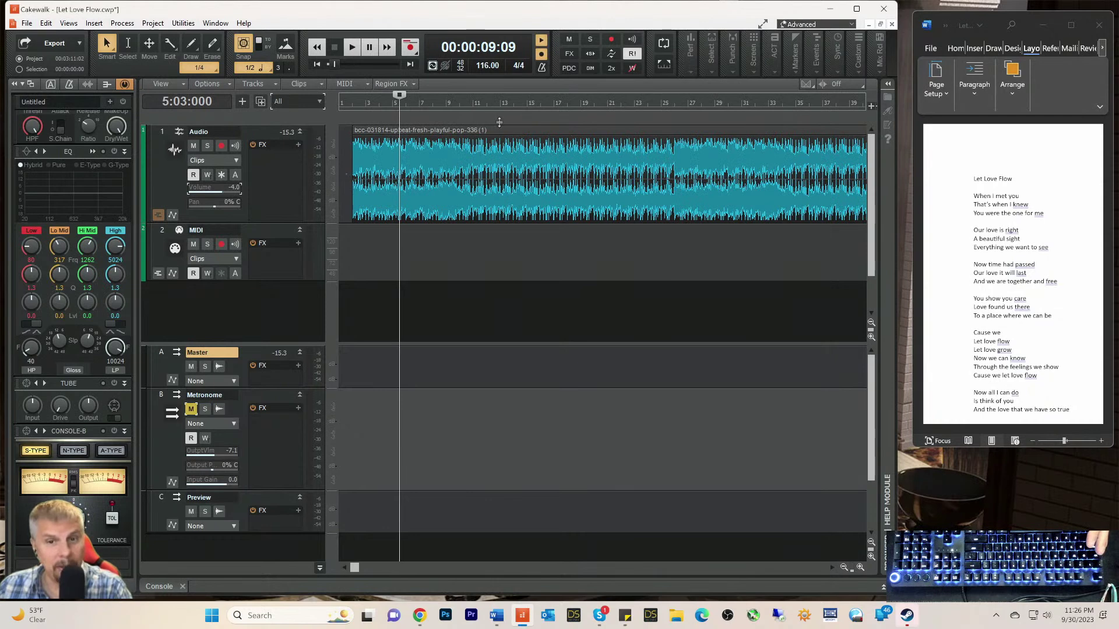
click(465, 103)
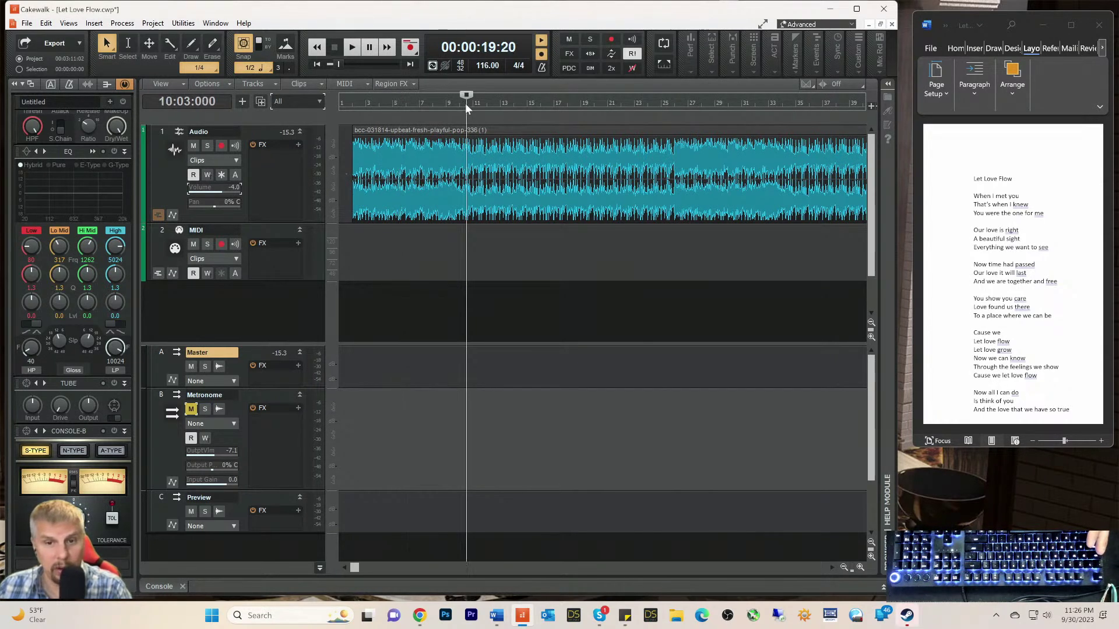
key(space)
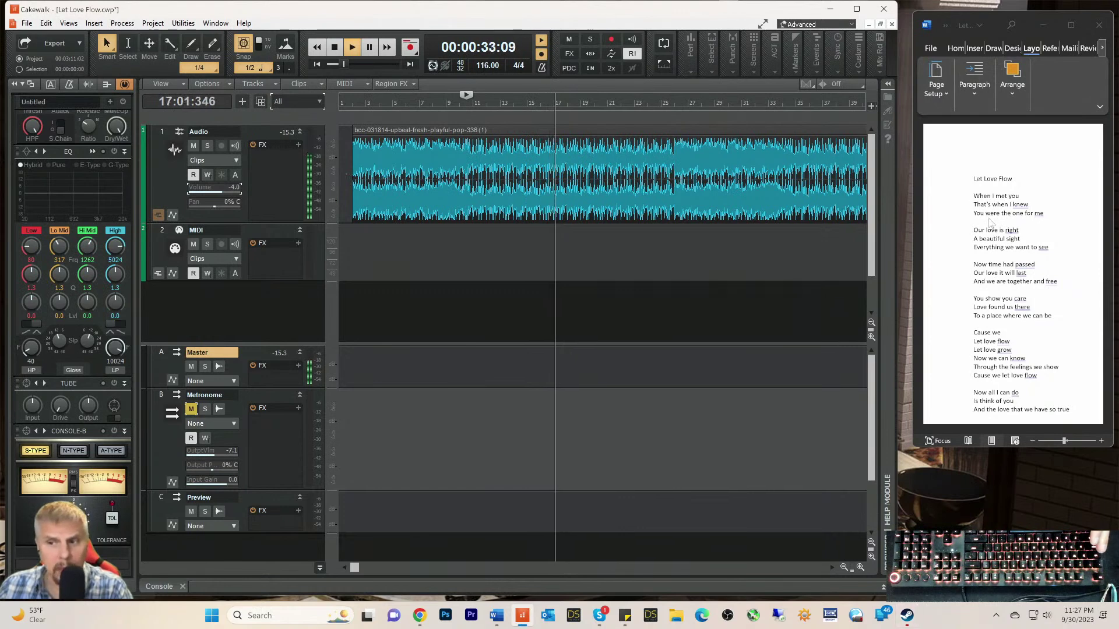
key(space)
Step: Play the section of the backing track that starts at measure 26, and stop playback
click(674, 104)
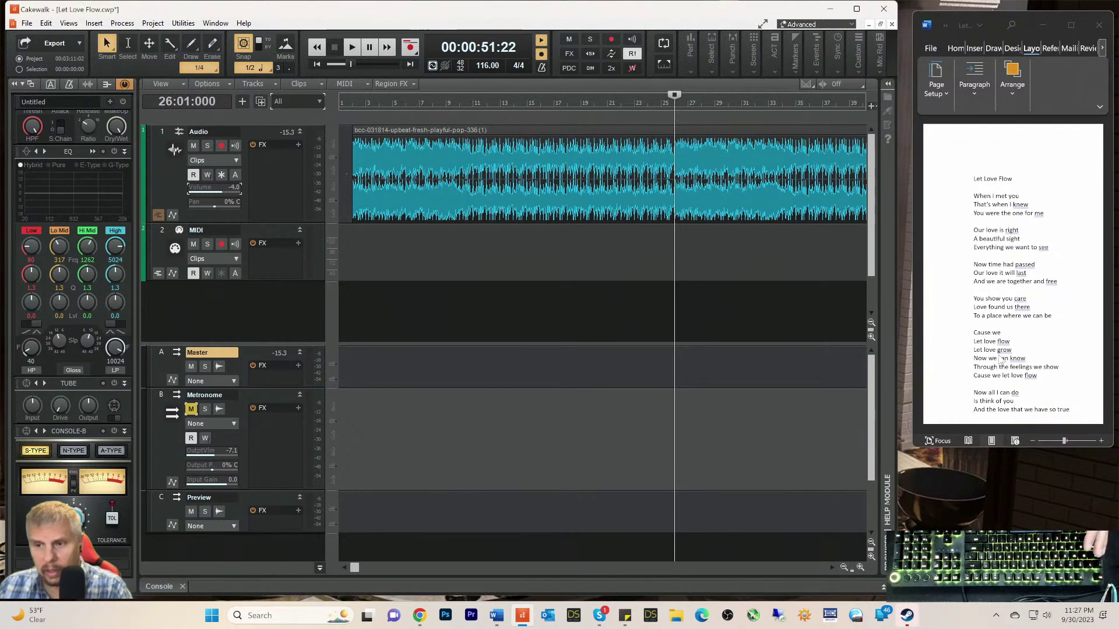
key(space)
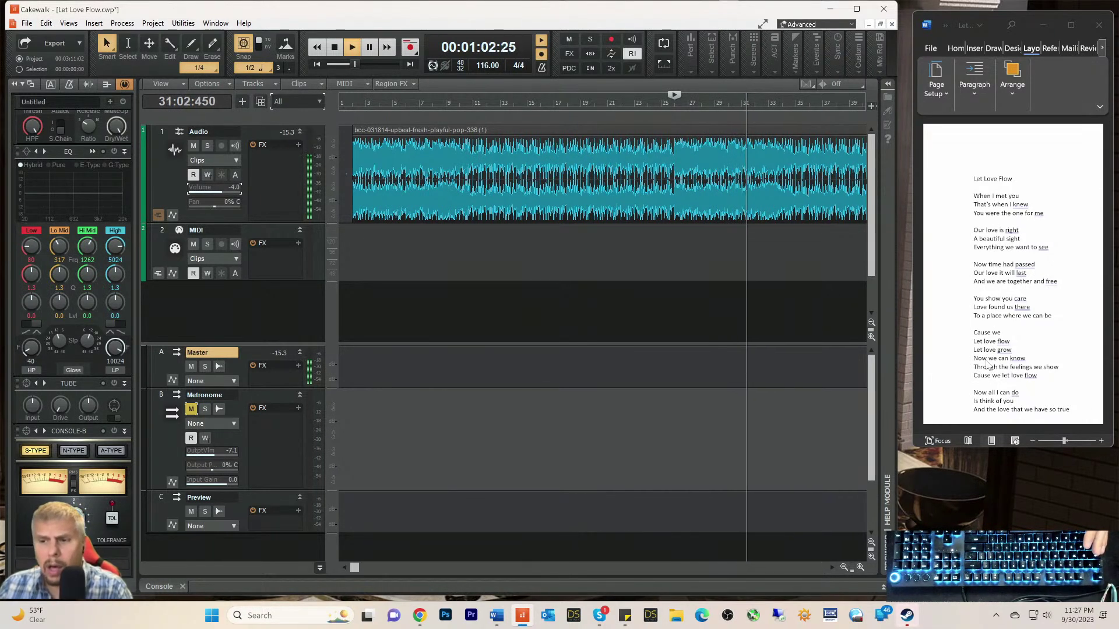
key(space)
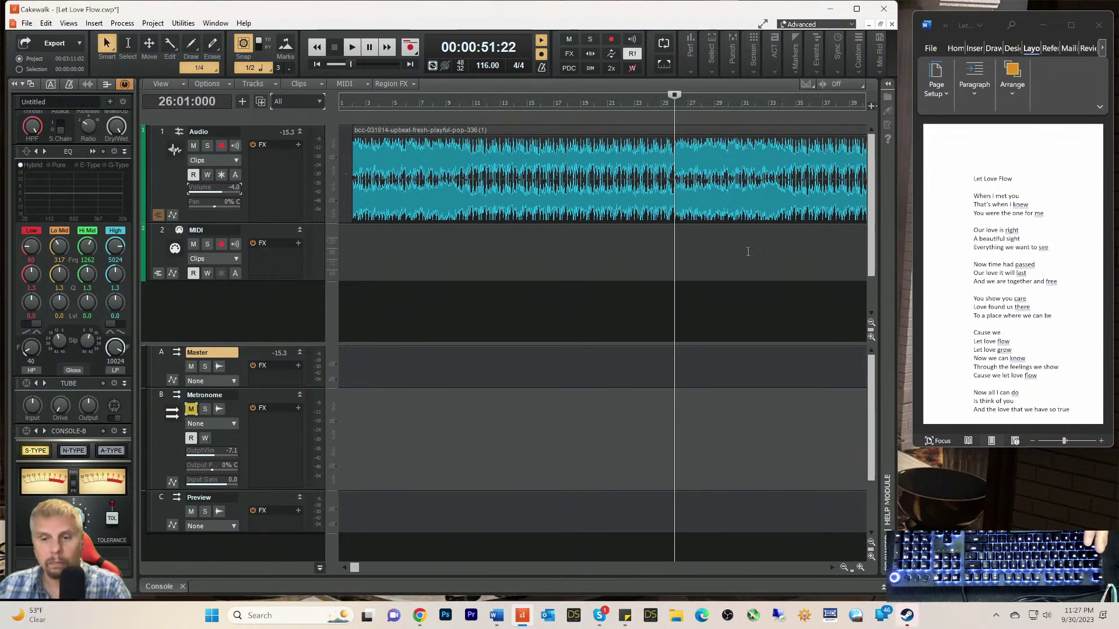
Step: Audition the middle of the backing track from measure 42 beat 3 and from measure 38 beat 3
drag(354, 566, 441, 568)
click(620, 103)
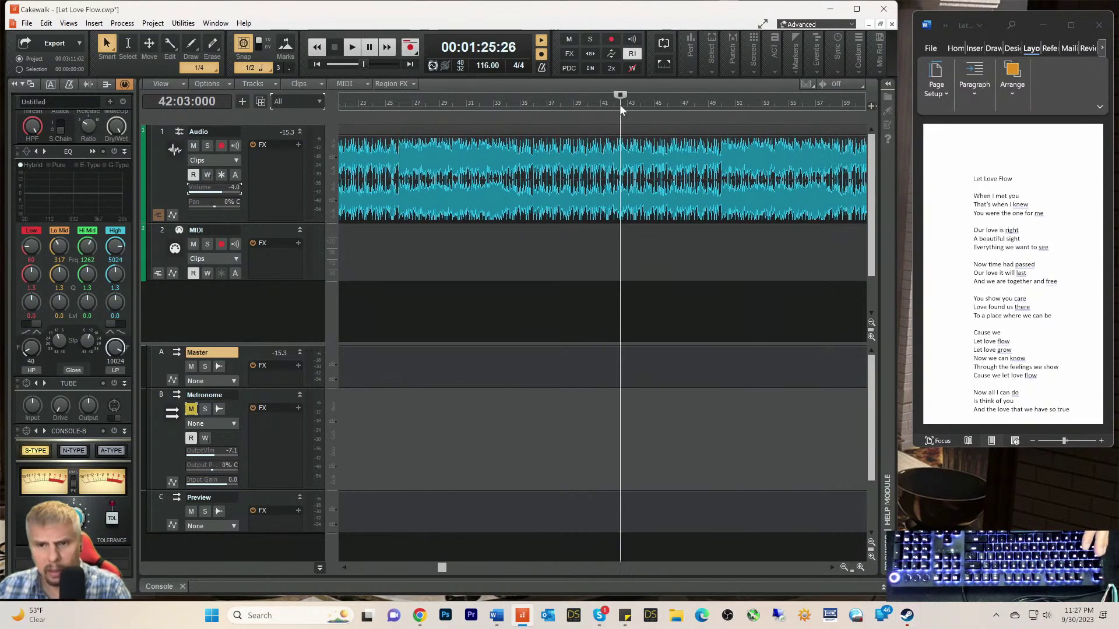
key(space)
key(space)
click(569, 103)
key(space)
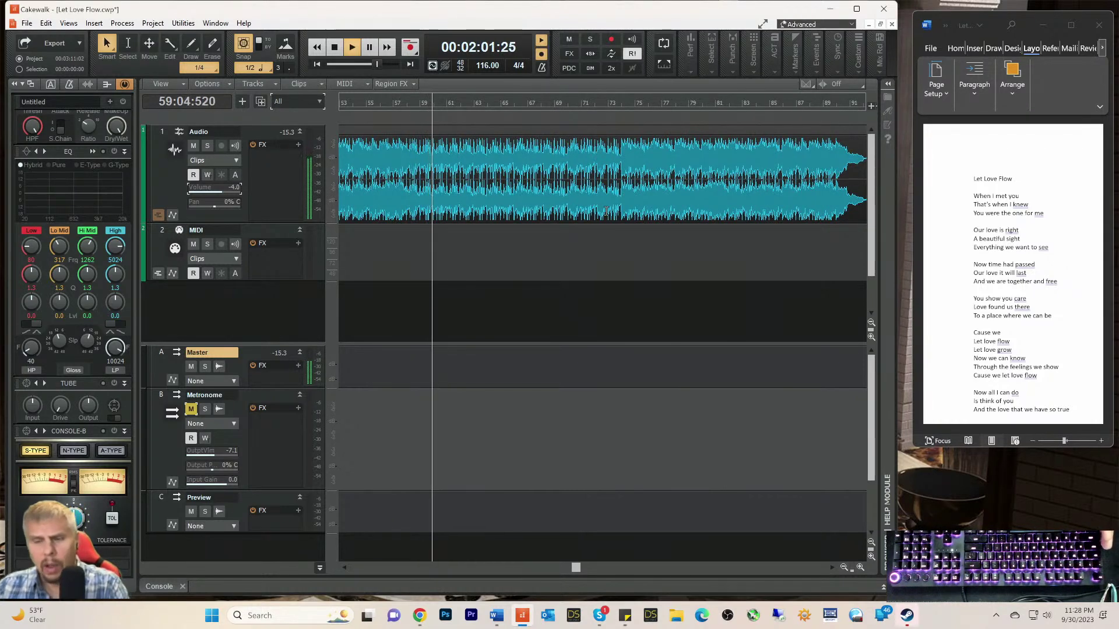
key(space)
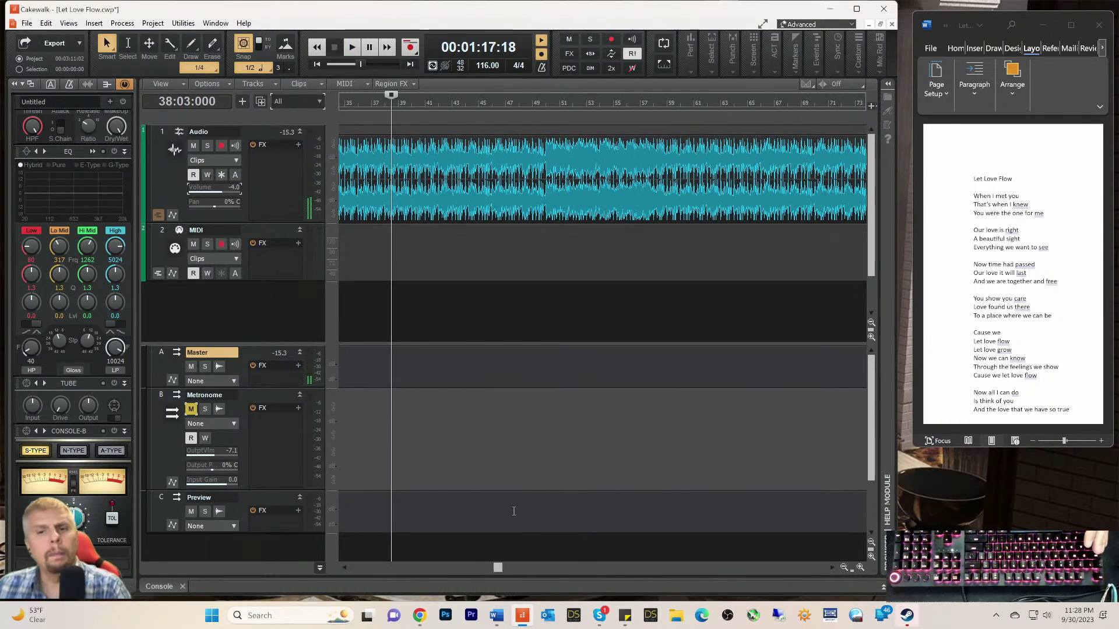
Step: Review the arrangement from its start and replay the backing track from measure 38 beat 3
drag(497, 568, 303, 559)
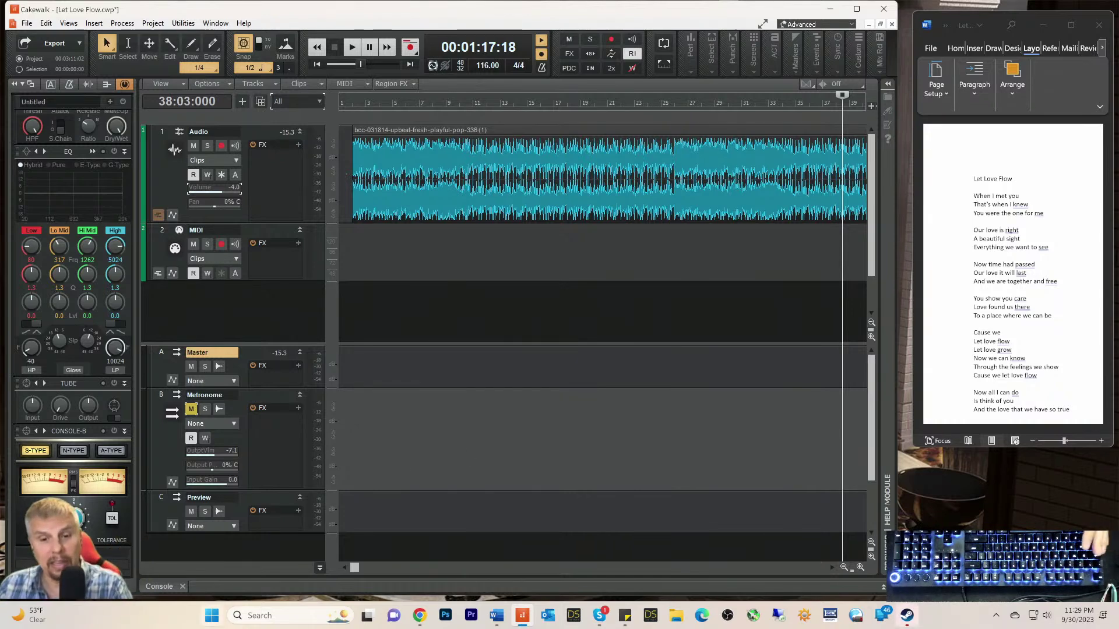
drag(356, 573, 393, 570)
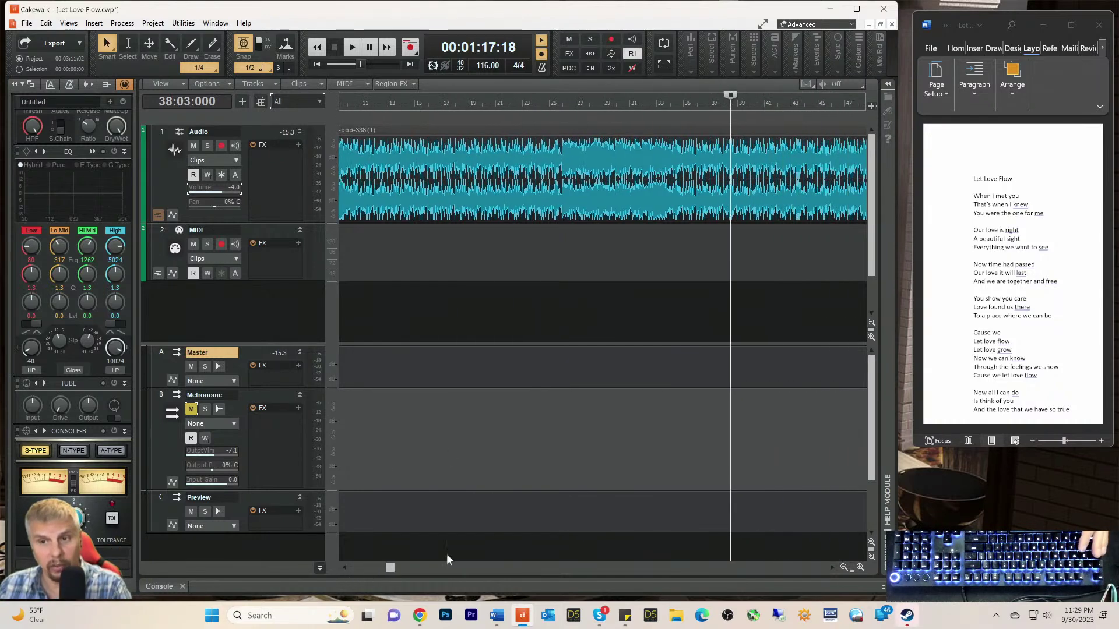
key(space)
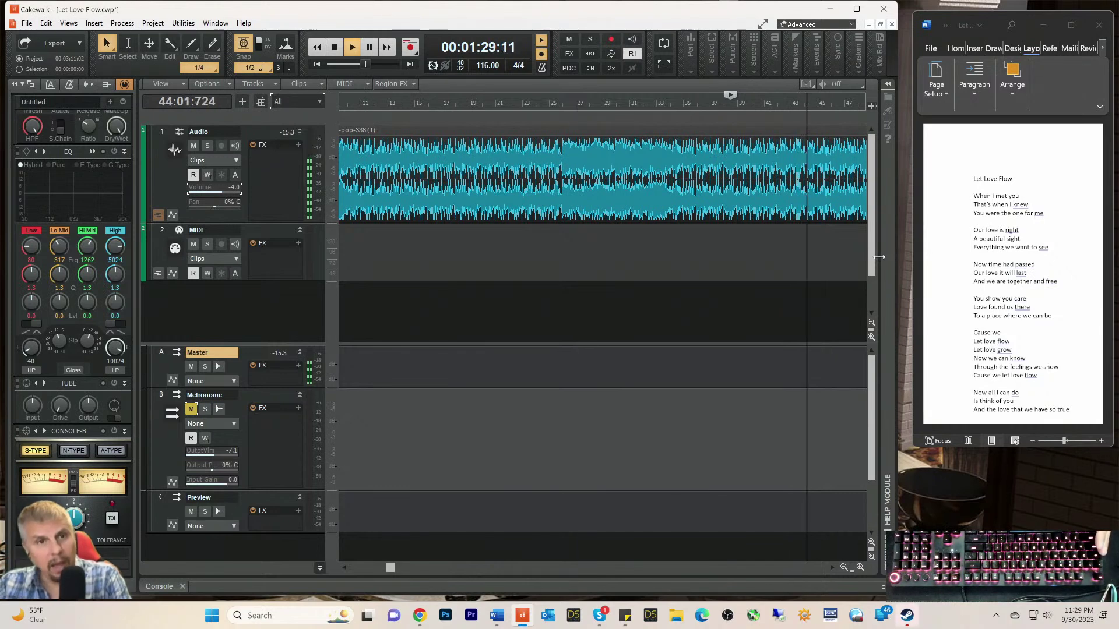
key(space)
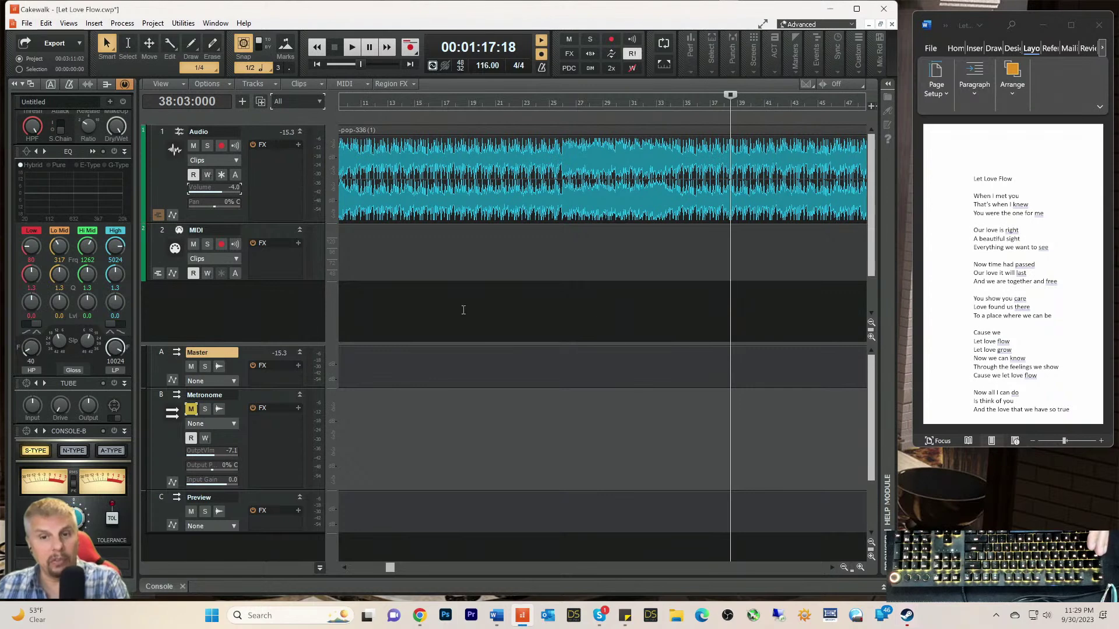
Step: Compare two sections of the backing track by playing briefly from measure 11 and from measure 26
click(359, 105)
key(space)
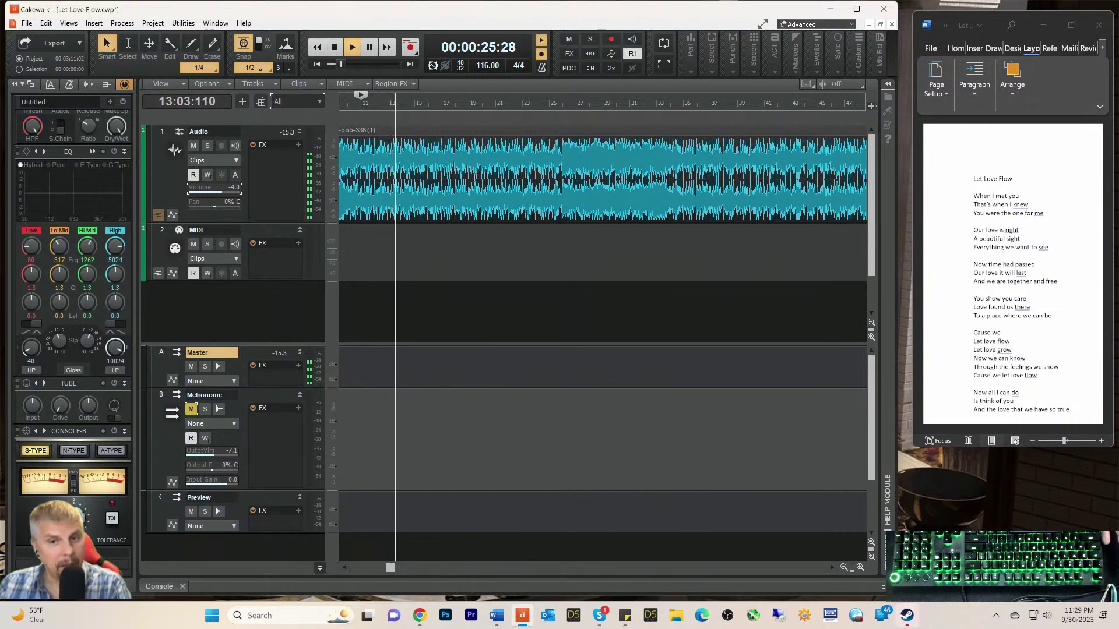
key(space)
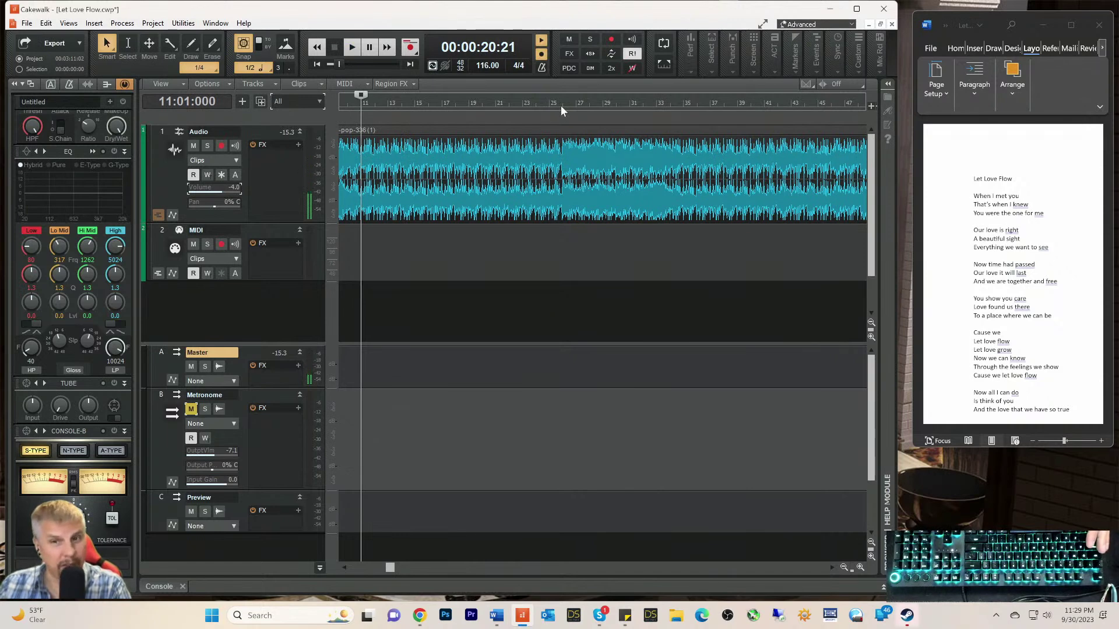
click(562, 105)
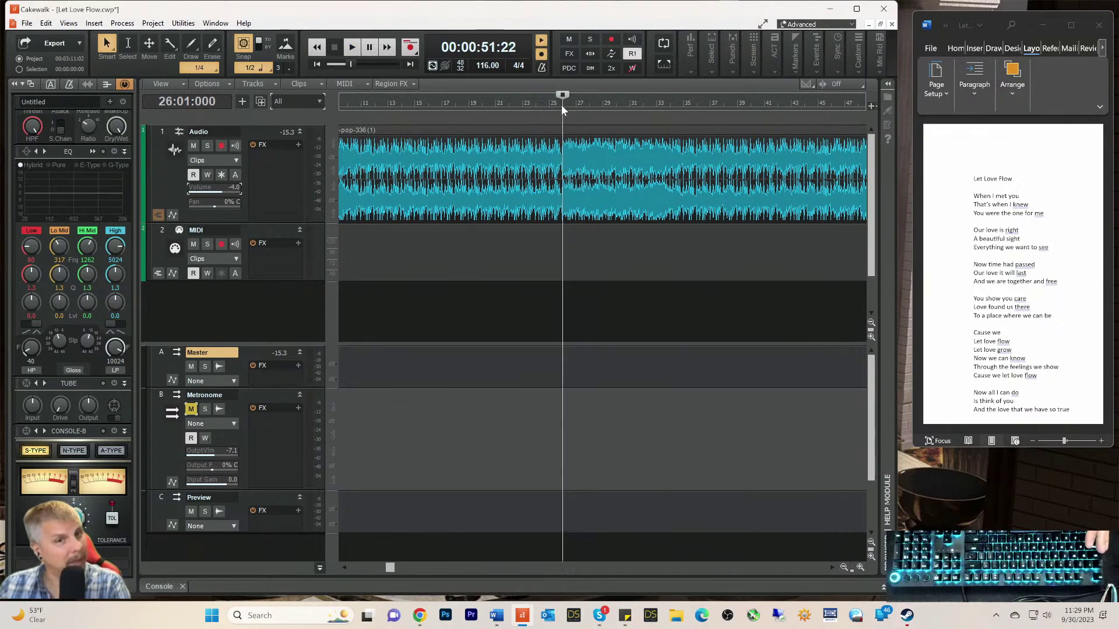
key(space)
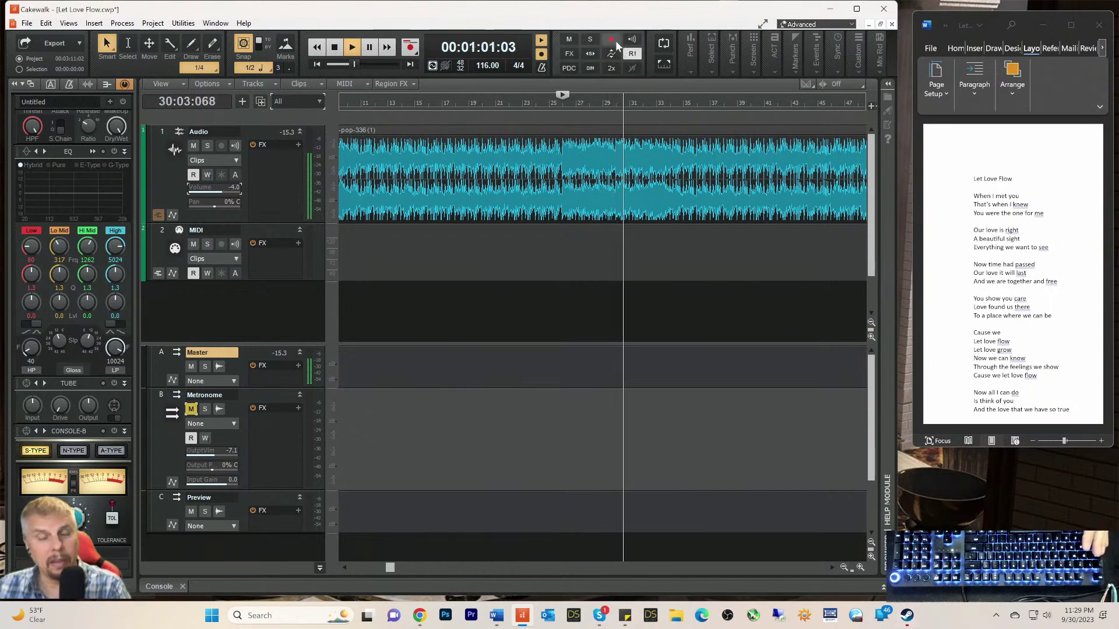
key(space)
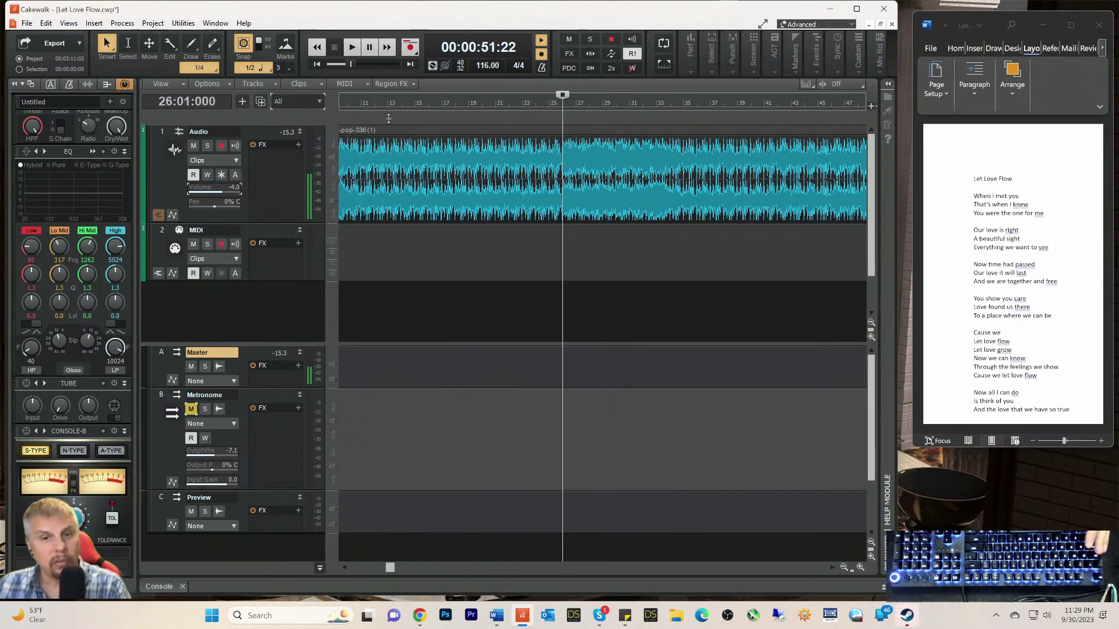
Step: Locate the next section after measure 11 and play the backing track from measure 43, viewing more of the arrangement
click(361, 103)
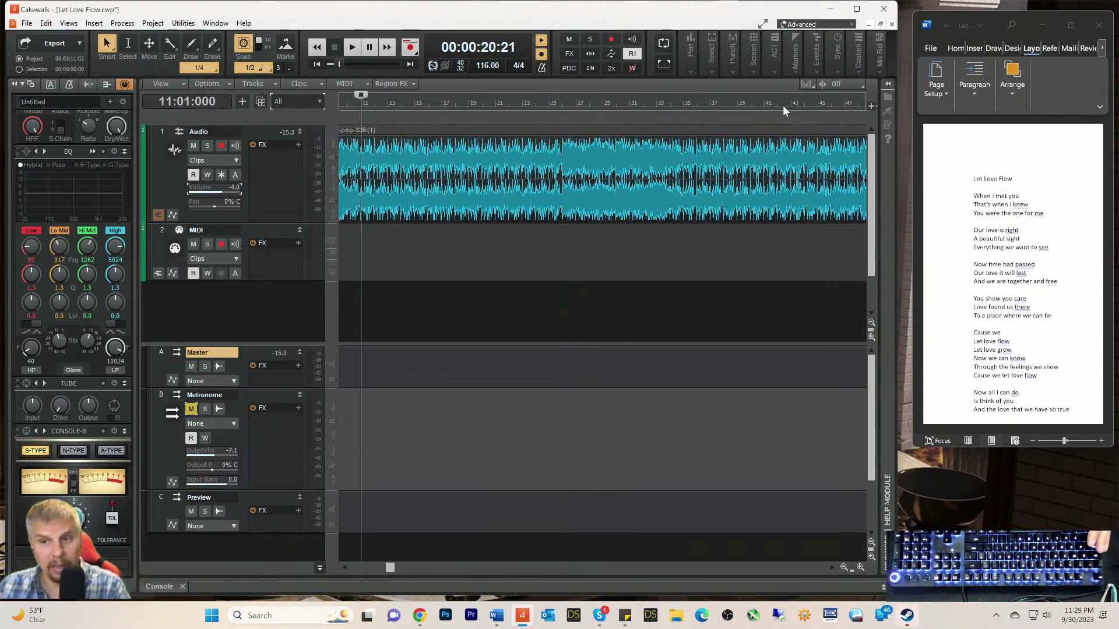
click(814, 106)
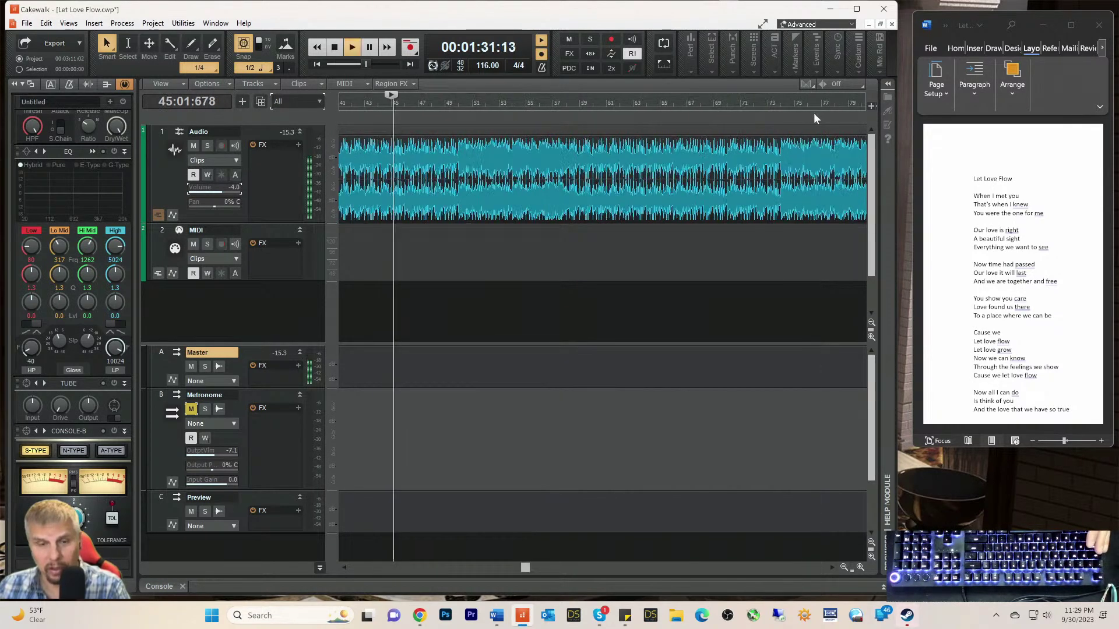
click(362, 105)
key(space)
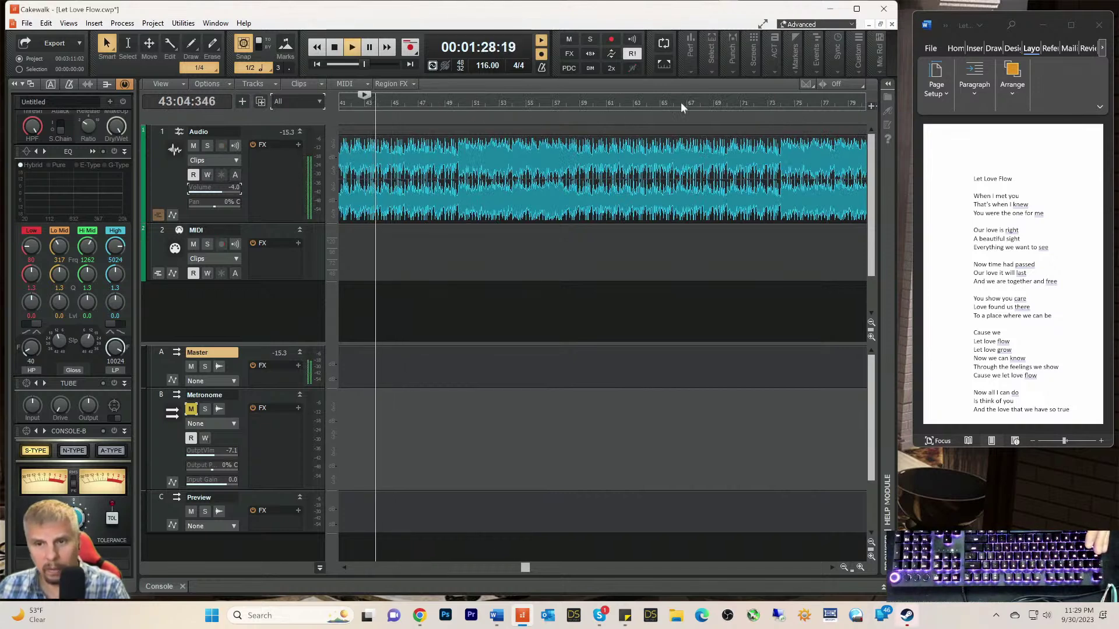
click(842, 566)
click(843, 567)
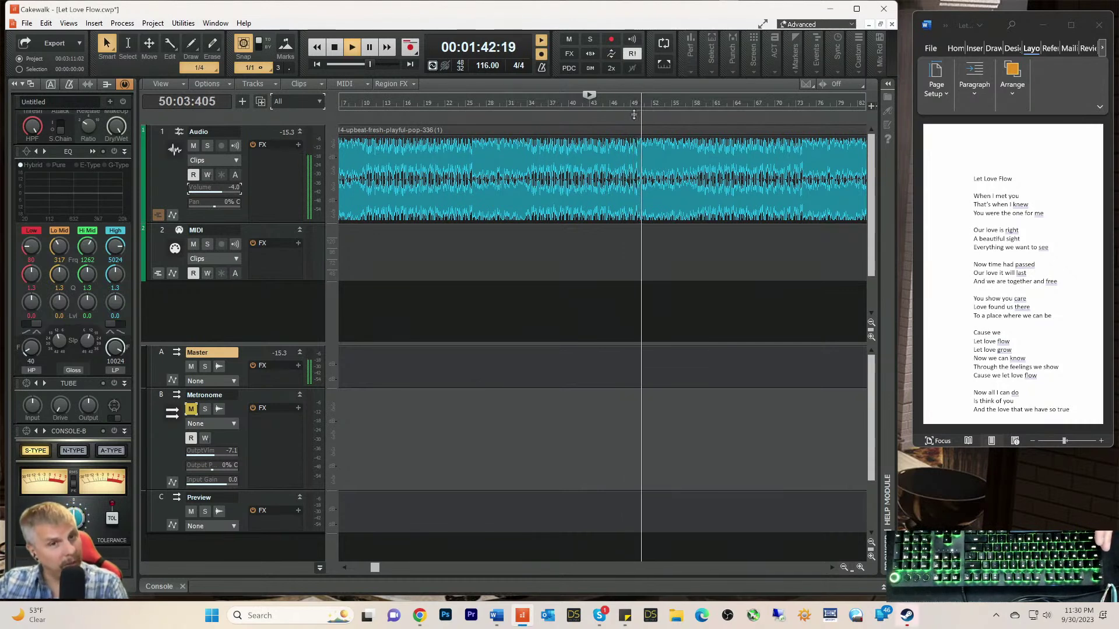
key(space)
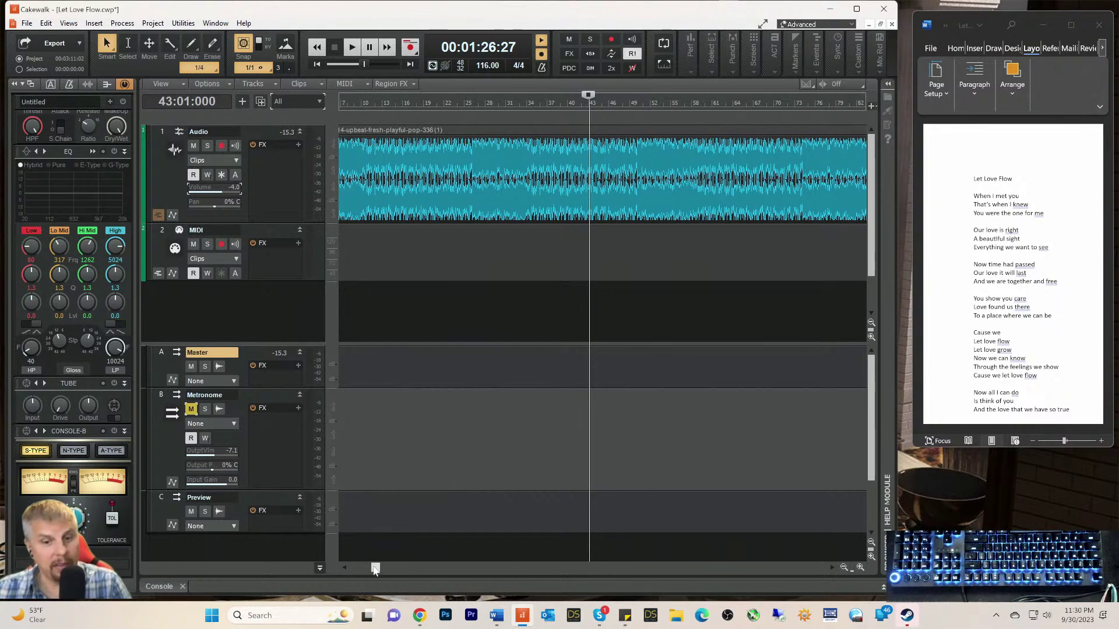
Step: Return the playhead to the track's start at measure 2 and move it to the project start at measure 1
drag(374, 569, 342, 571)
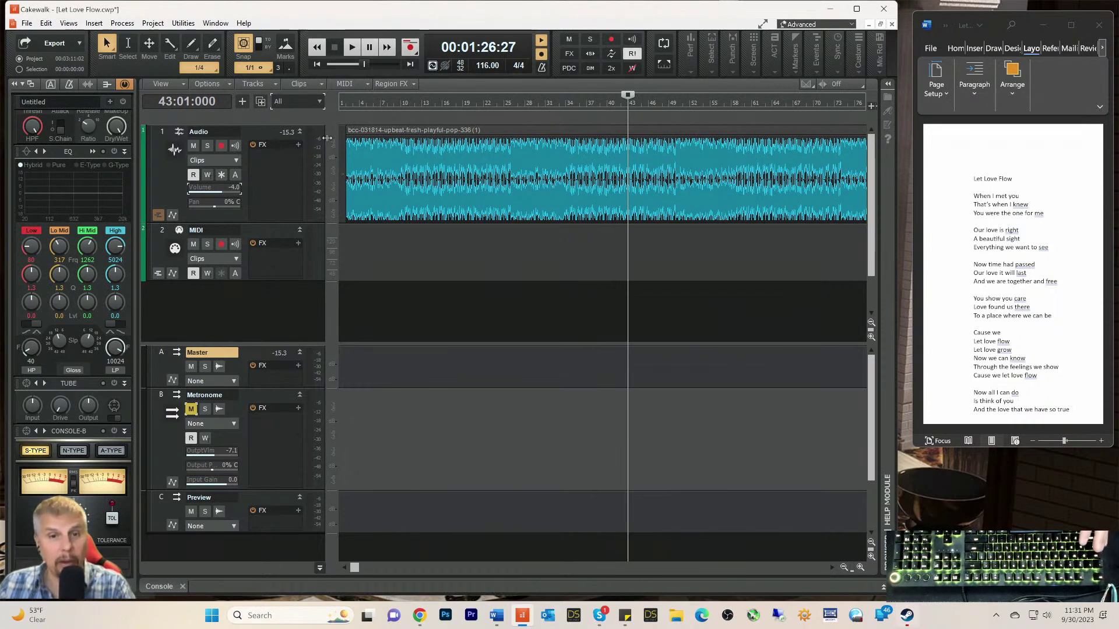
click(342, 102)
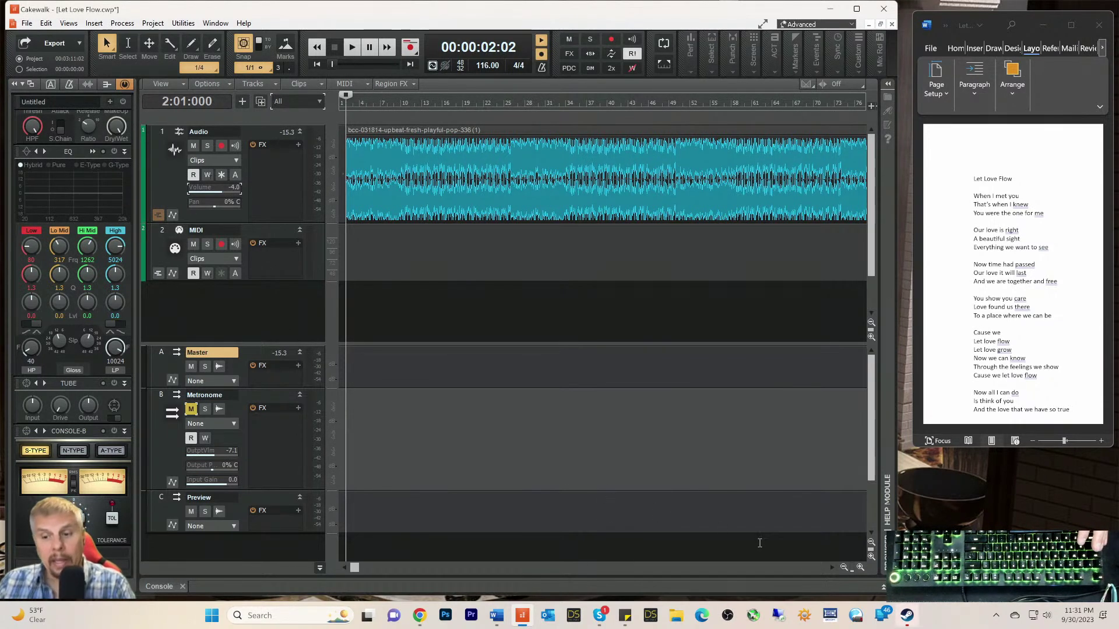
click(860, 567)
click(860, 566)
click(860, 567)
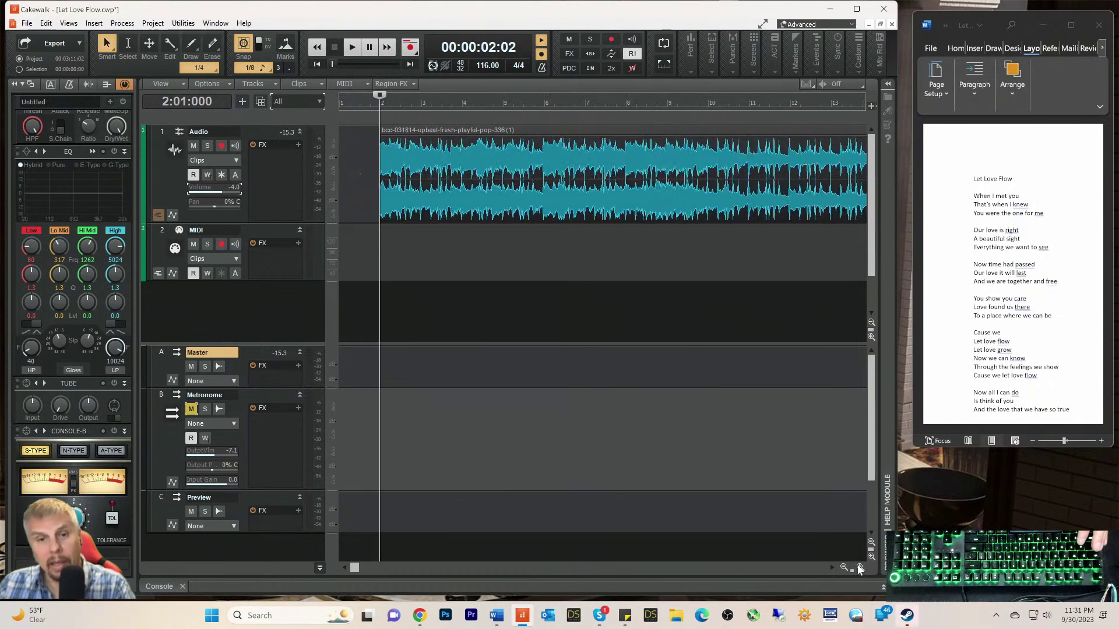
click(340, 102)
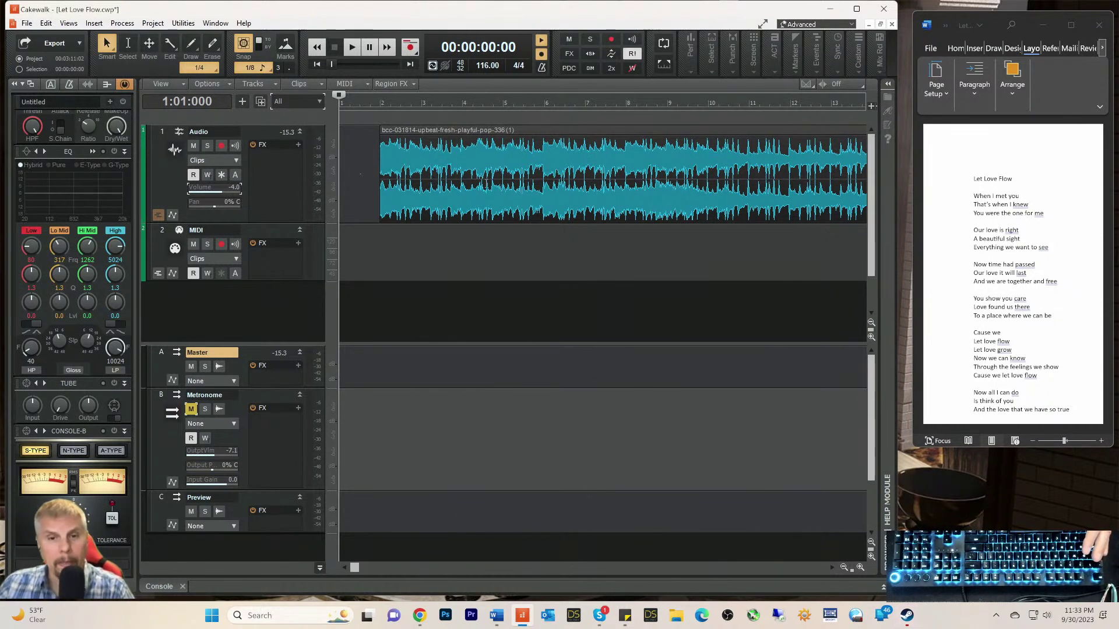
Step: Review the full length of the backing track with the playhead at measure 1 beat 4
click(365, 107)
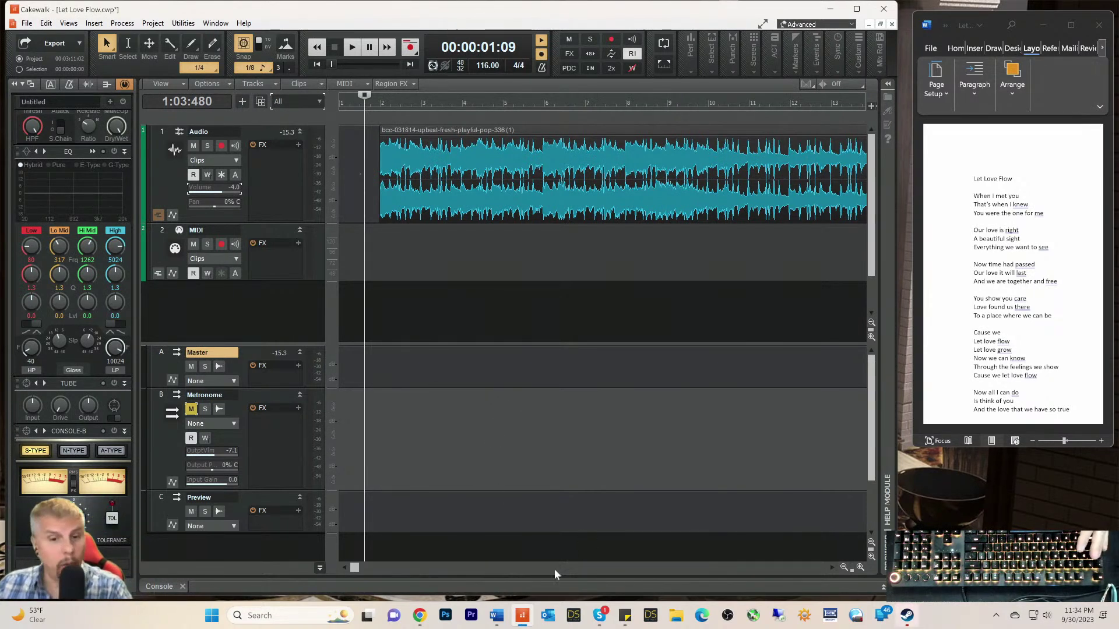
click(844, 568)
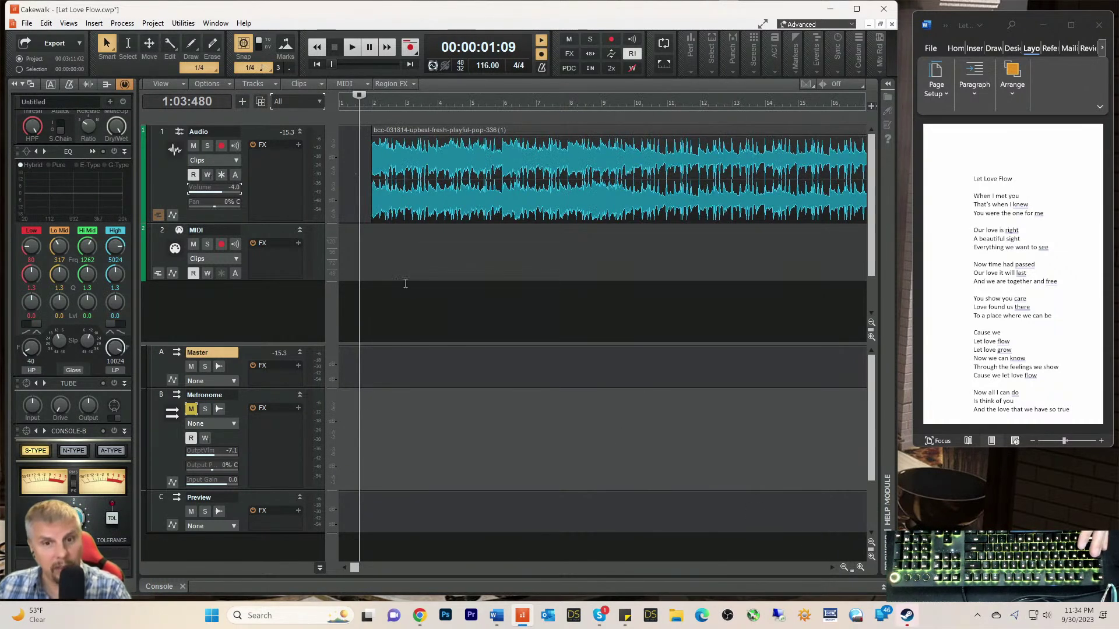
click(353, 104)
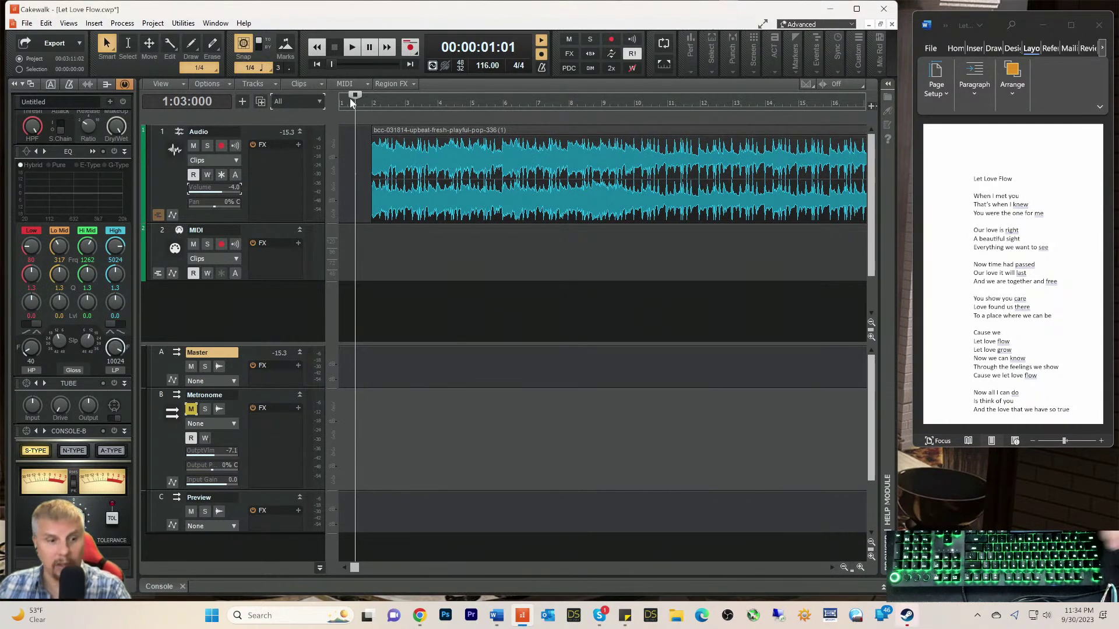
click(843, 567)
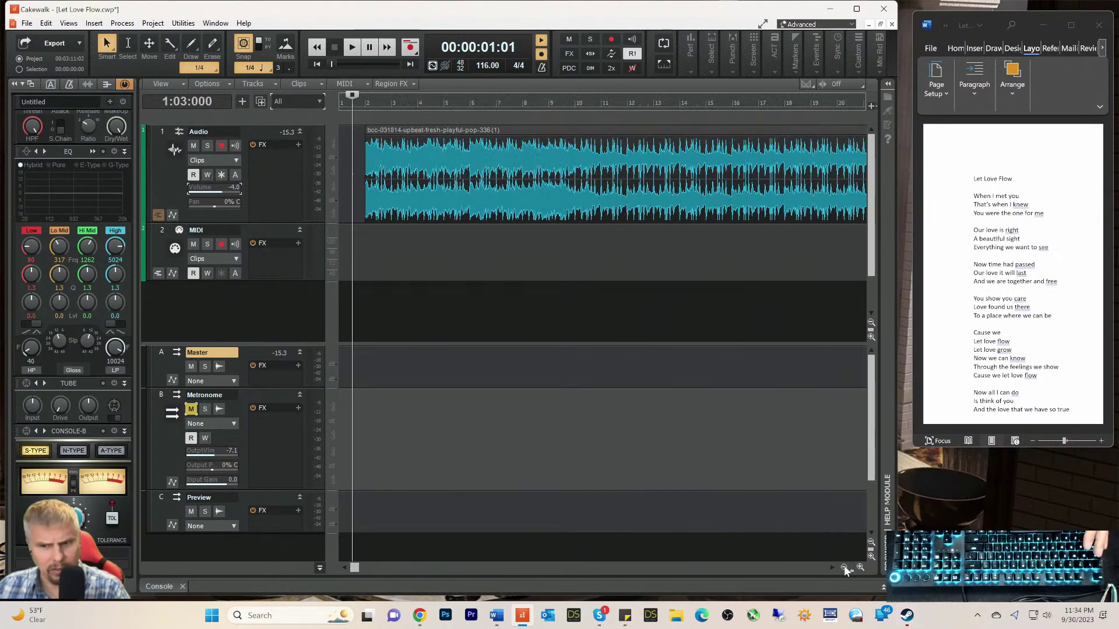
click(358, 103)
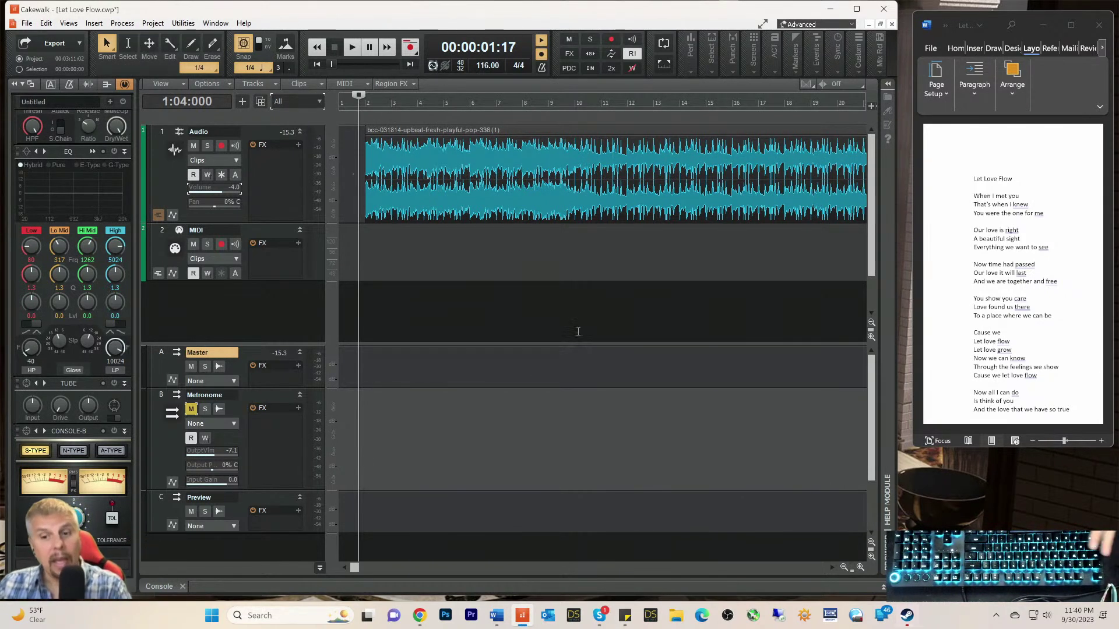
click(842, 568)
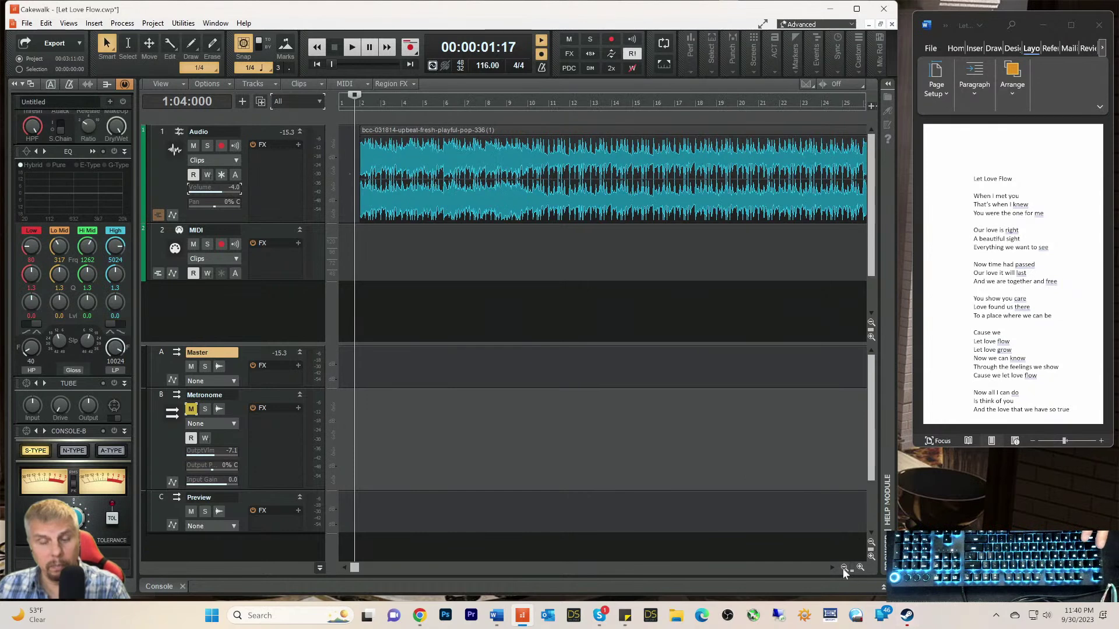
click(843, 568)
click(843, 568)
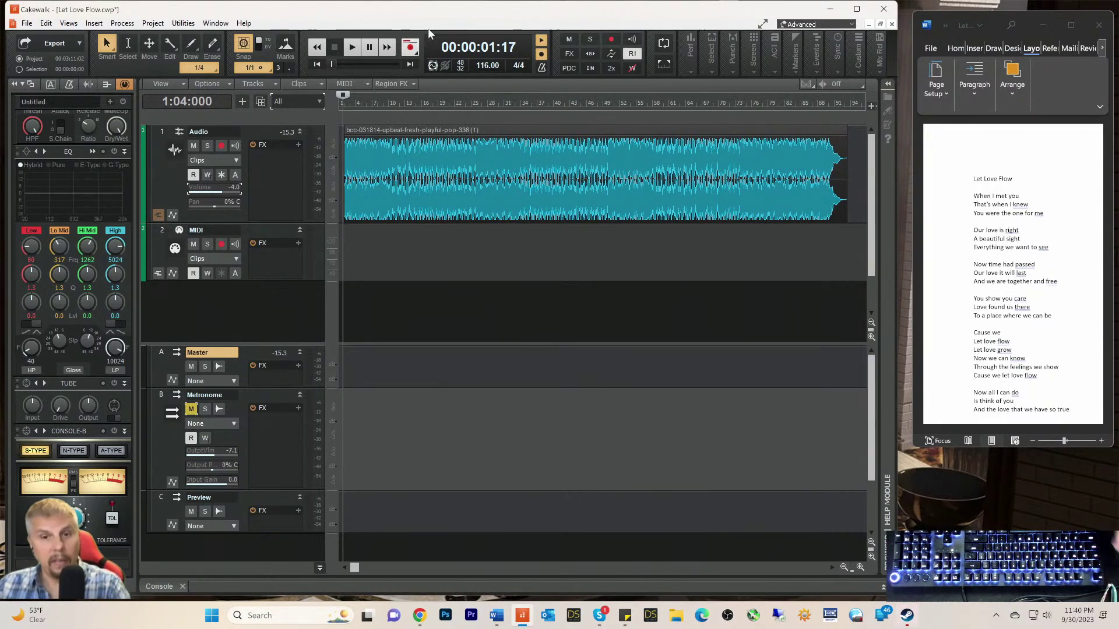
Step: Examine the backing track's opening measures up close, and a wider stretch of the arrangement from measure 1 beat 3
click(348, 108)
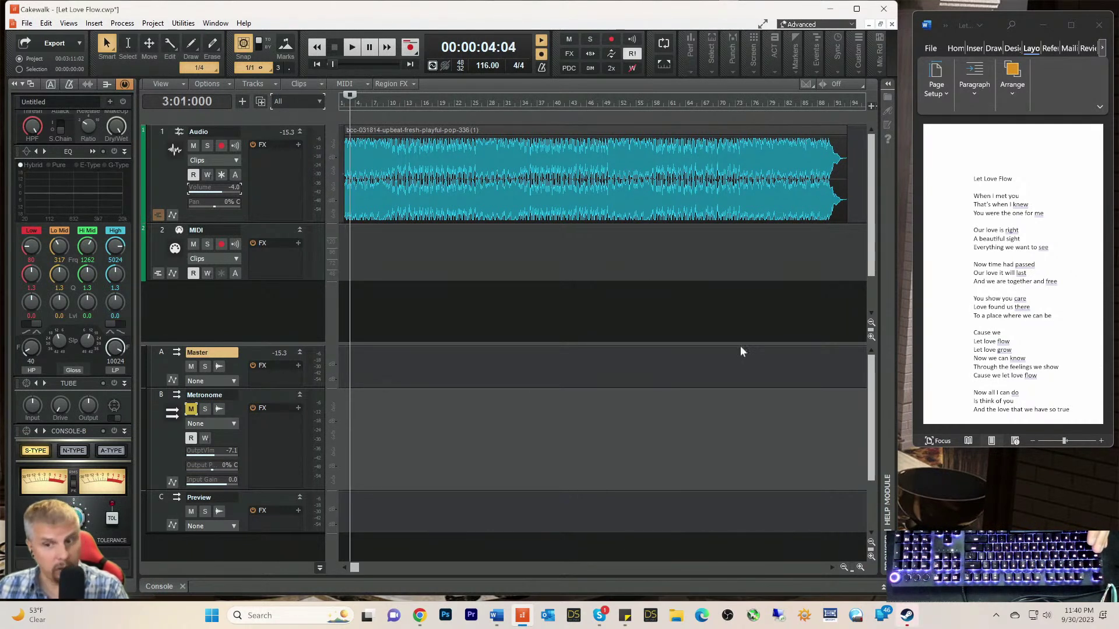
click(861, 568)
click(861, 568)
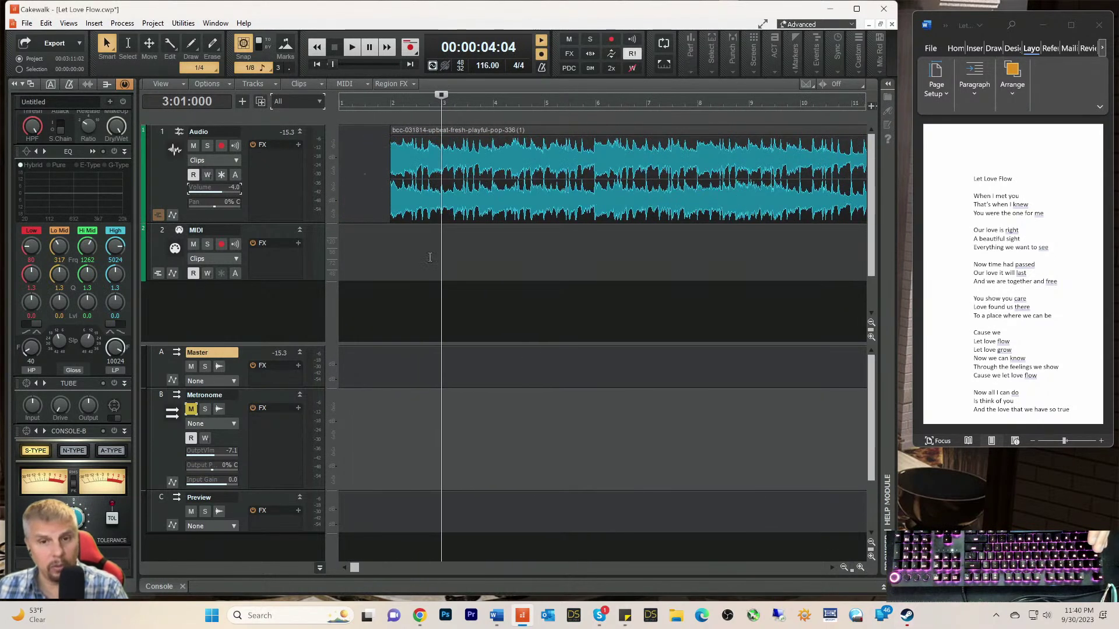
click(372, 105)
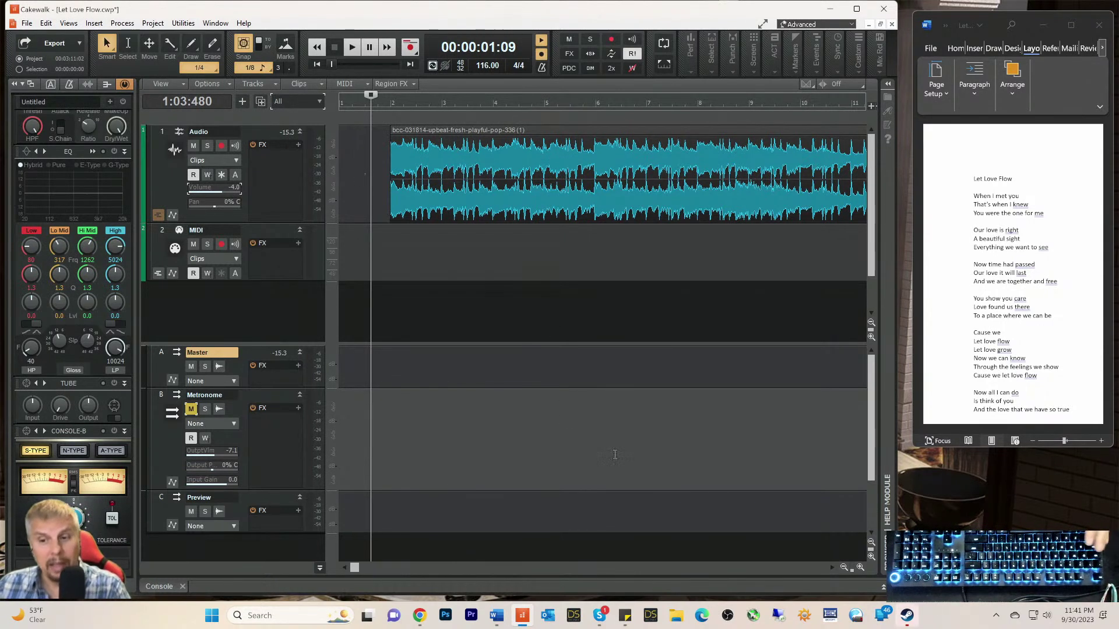
click(845, 567)
click(844, 567)
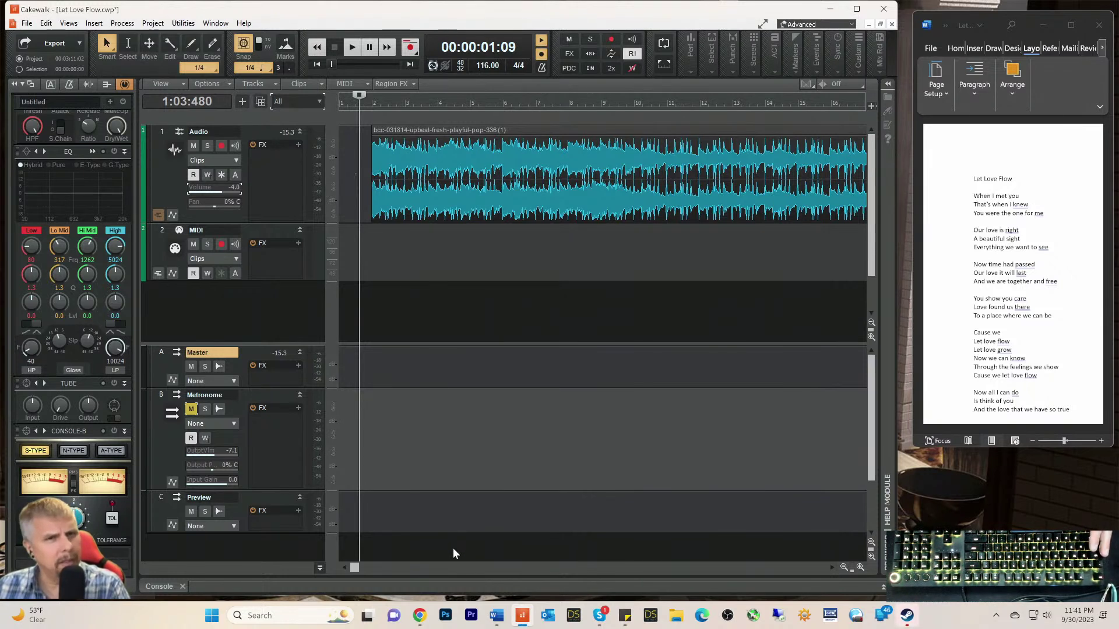
click(843, 569)
click(843, 567)
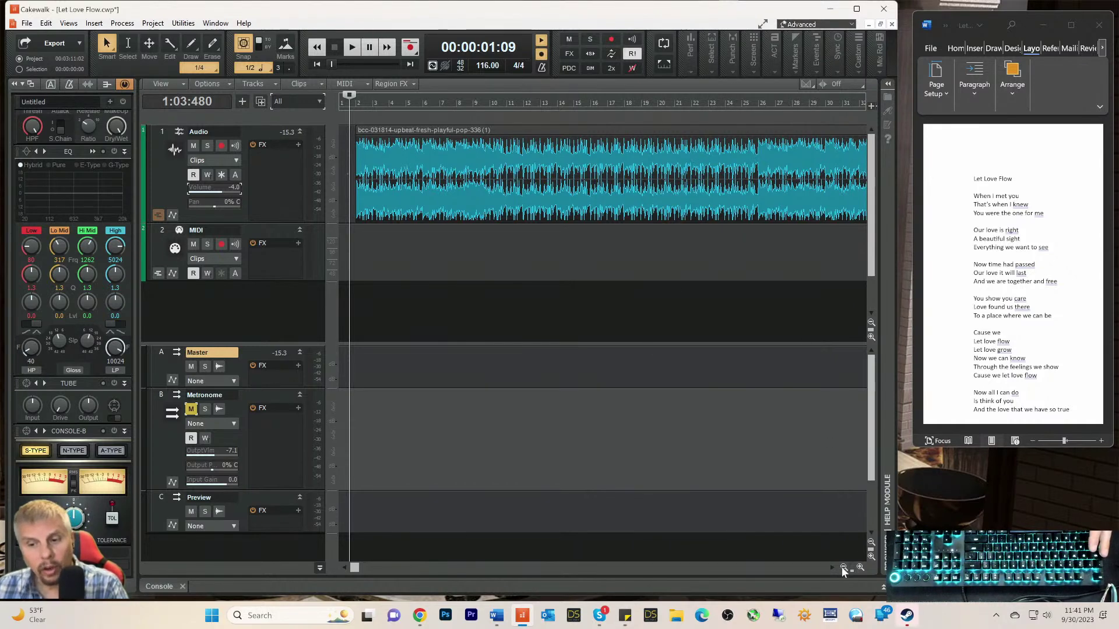
click(842, 567)
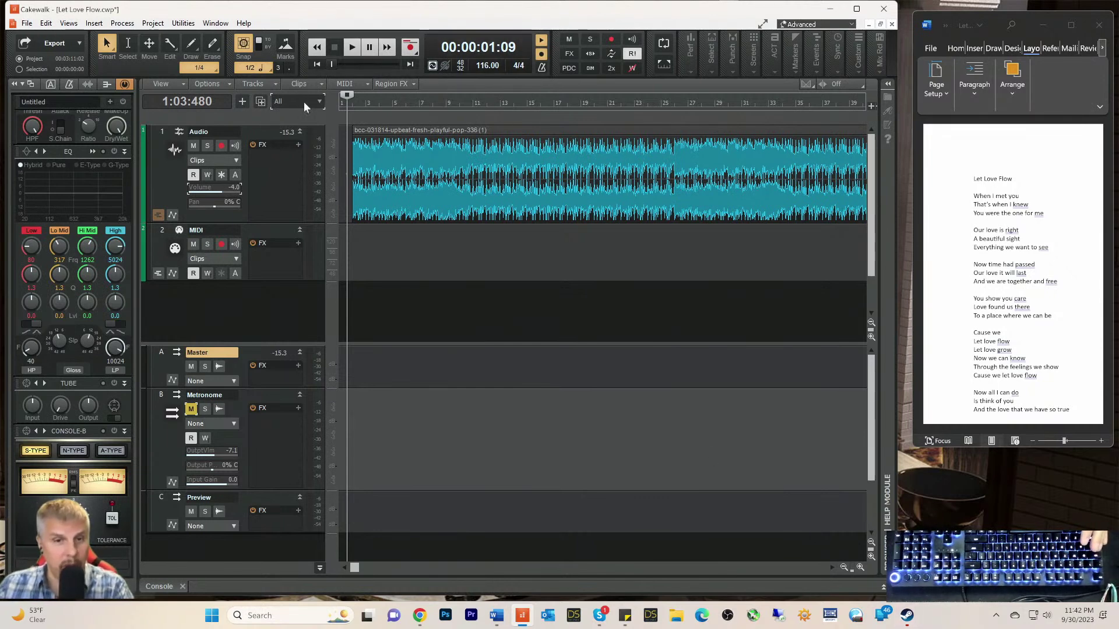
Step: Play the opening measures of the backing track twice from its start at measure 2
click(352, 104)
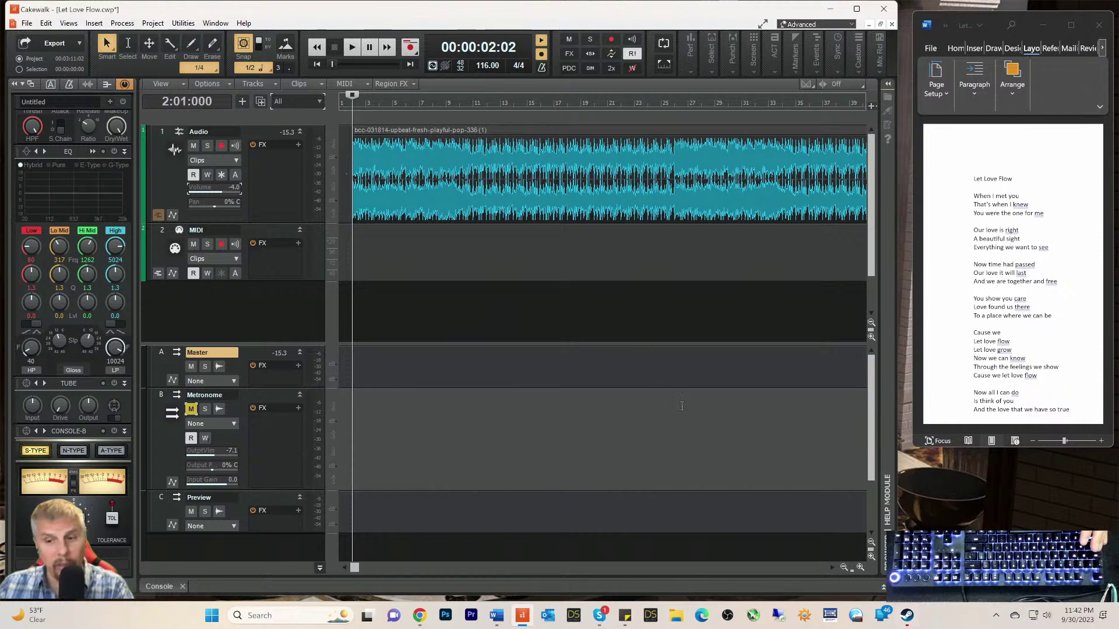
click(860, 567)
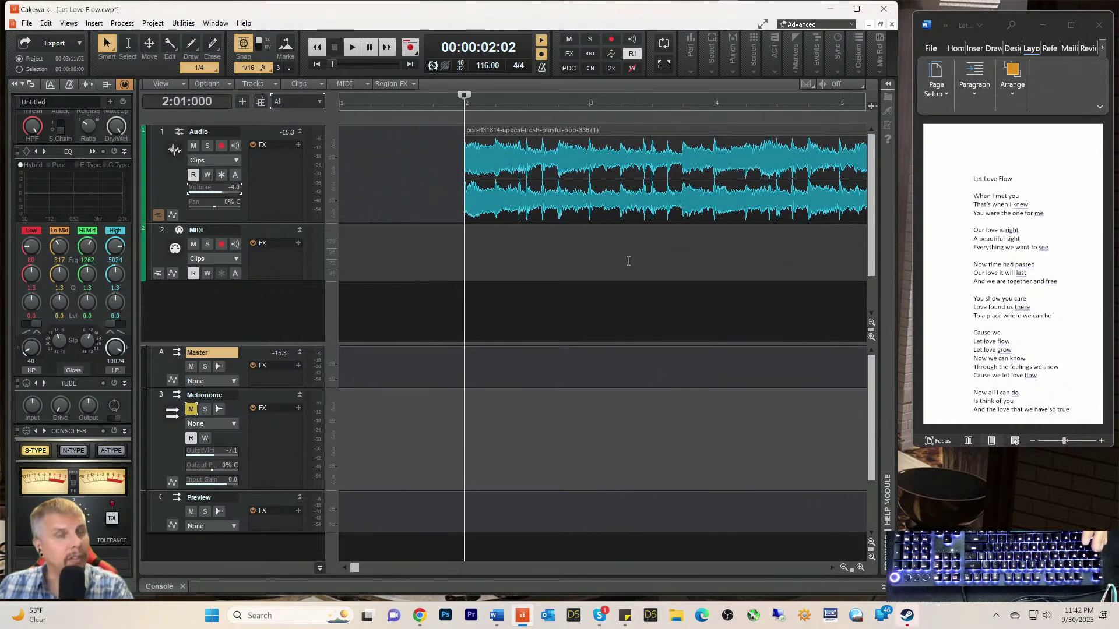
key(space)
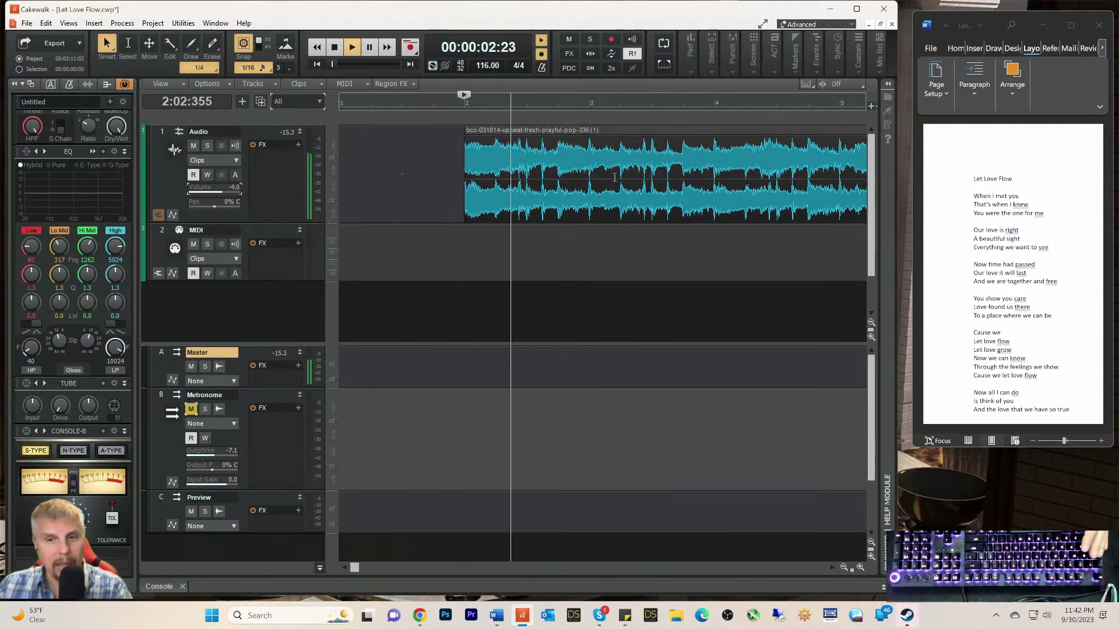
key(space)
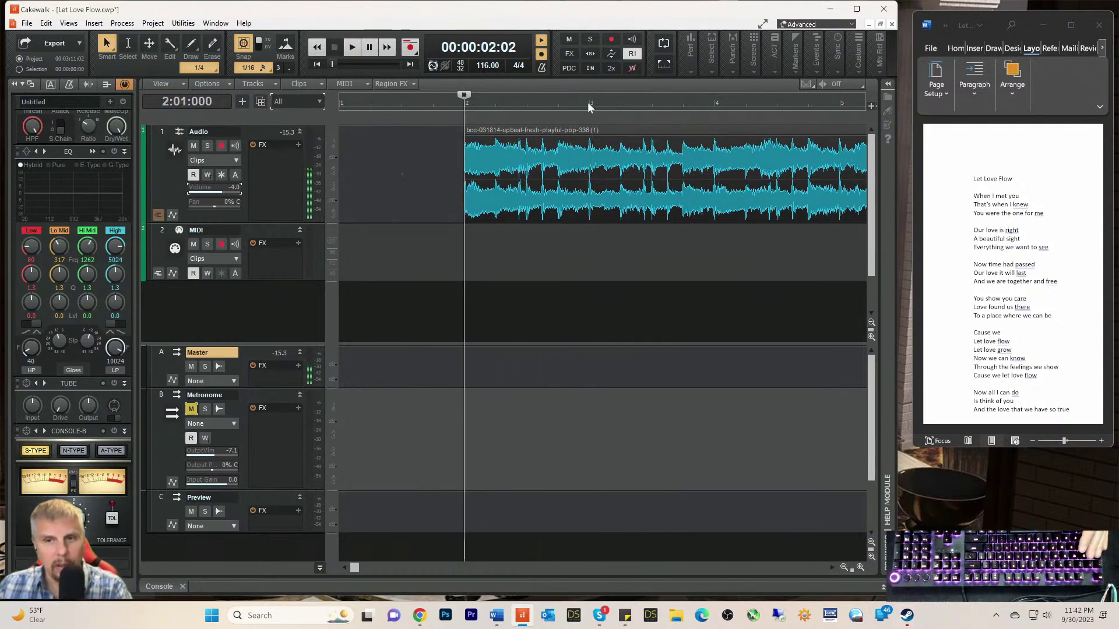
key(space)
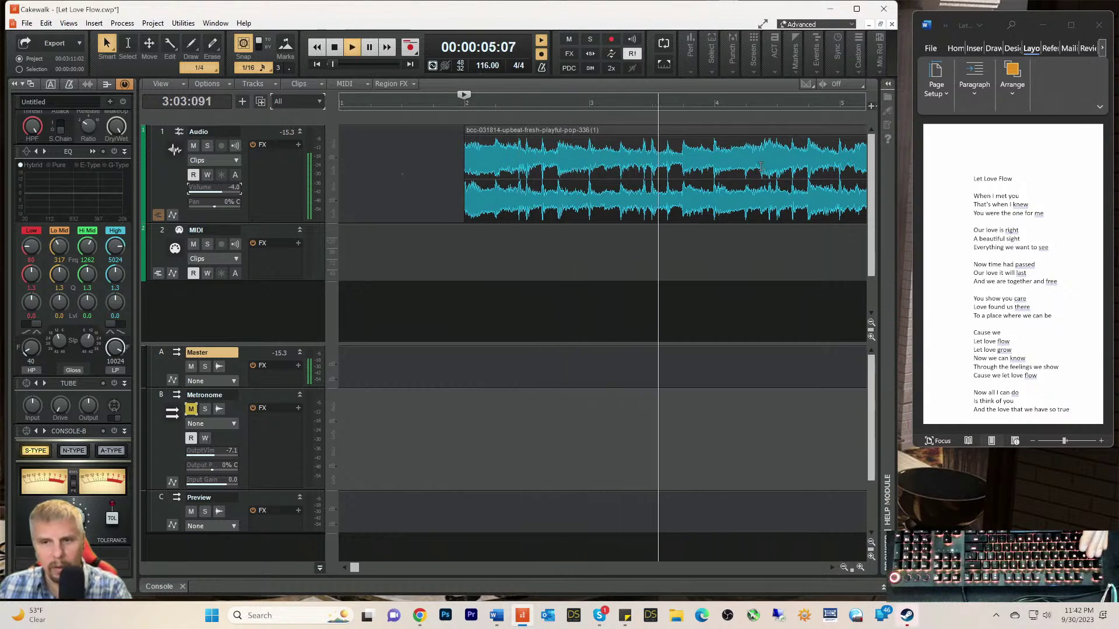
key(space)
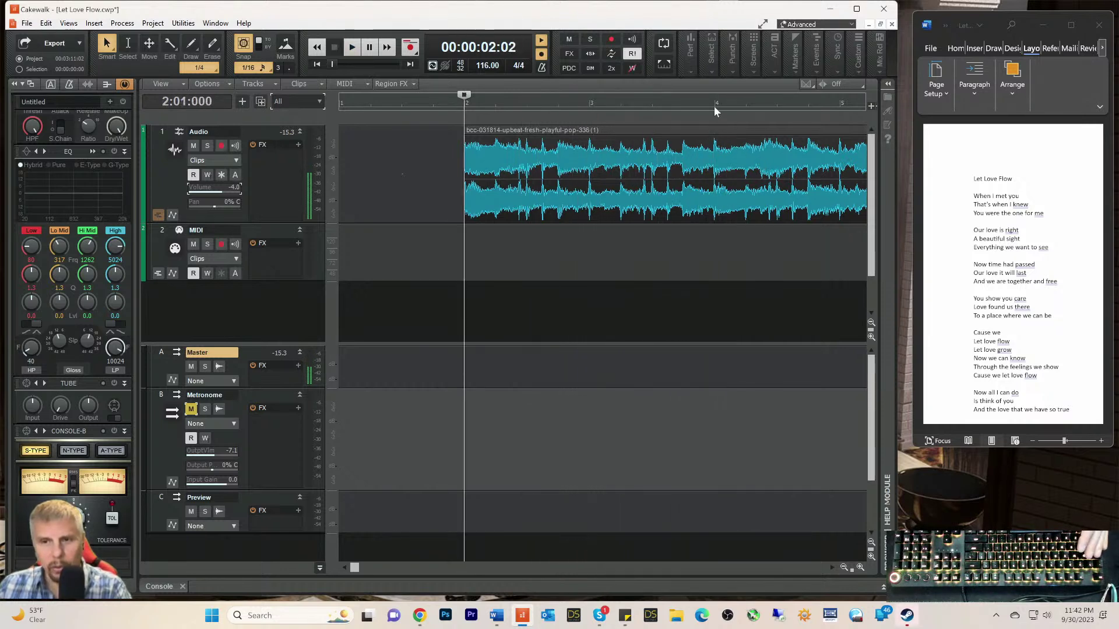
Step: Split the backing track clip at measure 4 with the Edit tool, using a snap resolution of 1/2
right_click(644, 171)
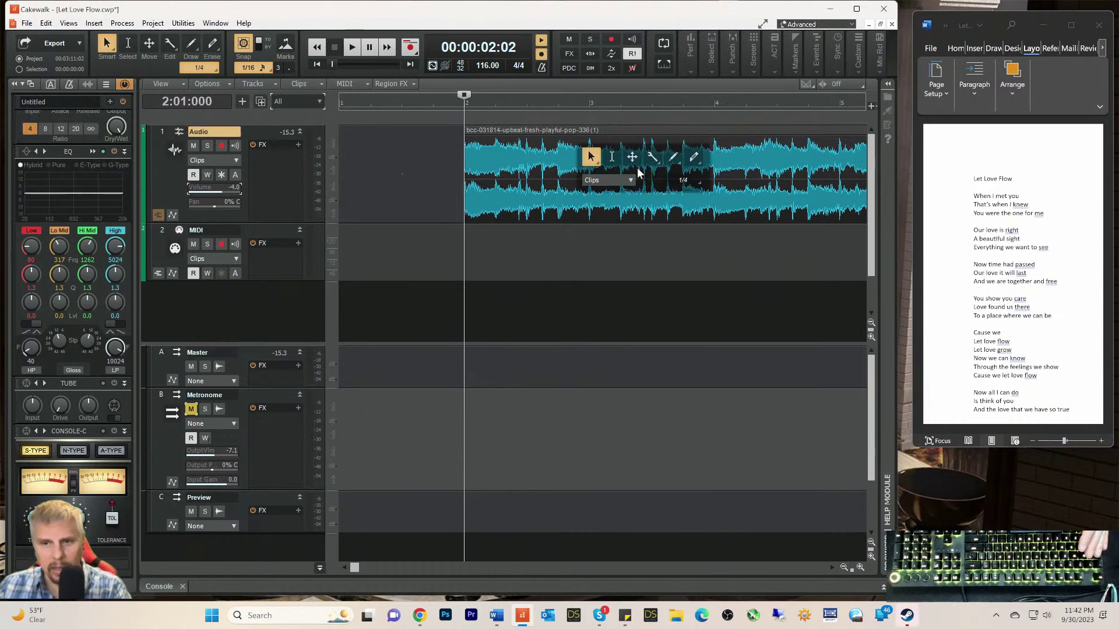
click(652, 156)
click(609, 212)
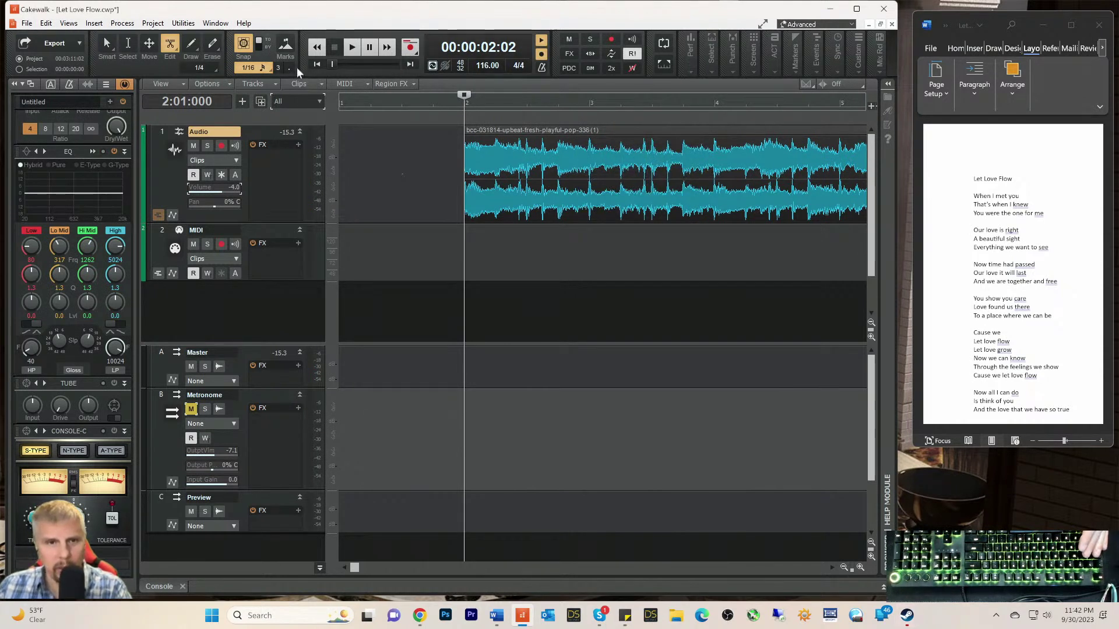
click(273, 67)
click(274, 113)
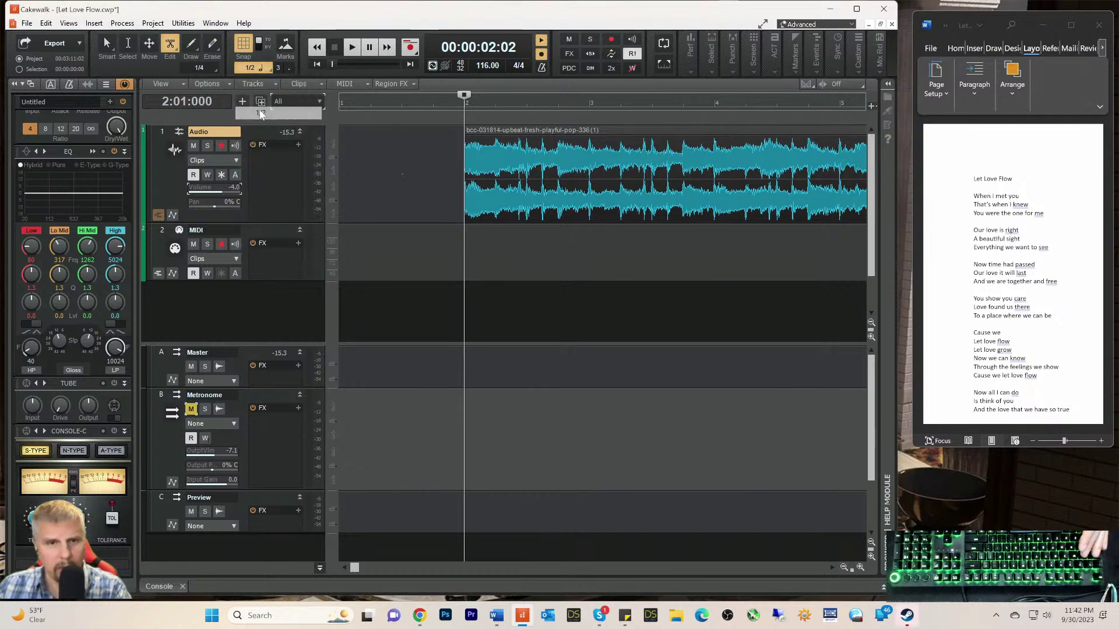
click(714, 186)
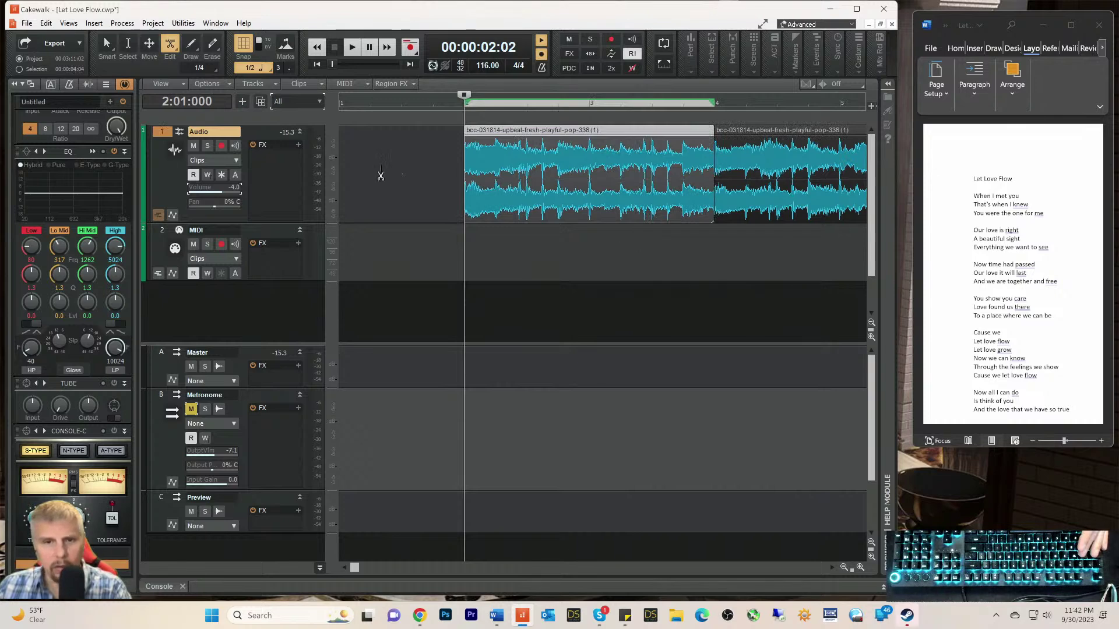
Step: Insert a new audio track above the Audio track and increase its height
right_click(257, 131)
click(277, 136)
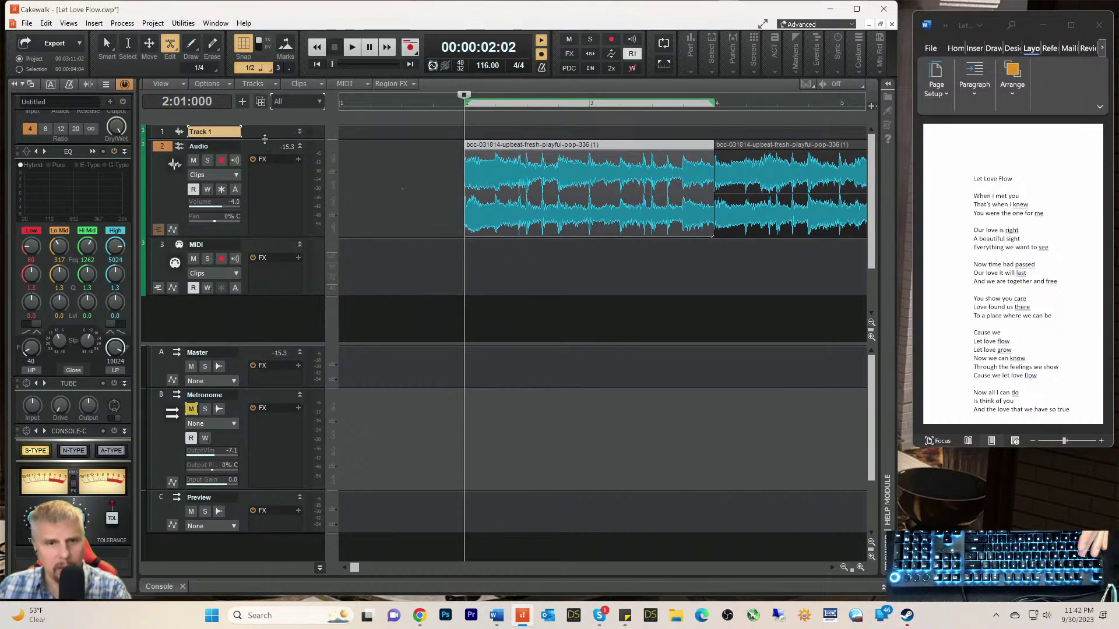
drag(265, 138, 261, 199)
Step: Copy the two-measure clip at measure 2 onto the new track and repeat it back to back until measure 10
key(t)
click(530, 165)
drag(512, 205, 512, 170)
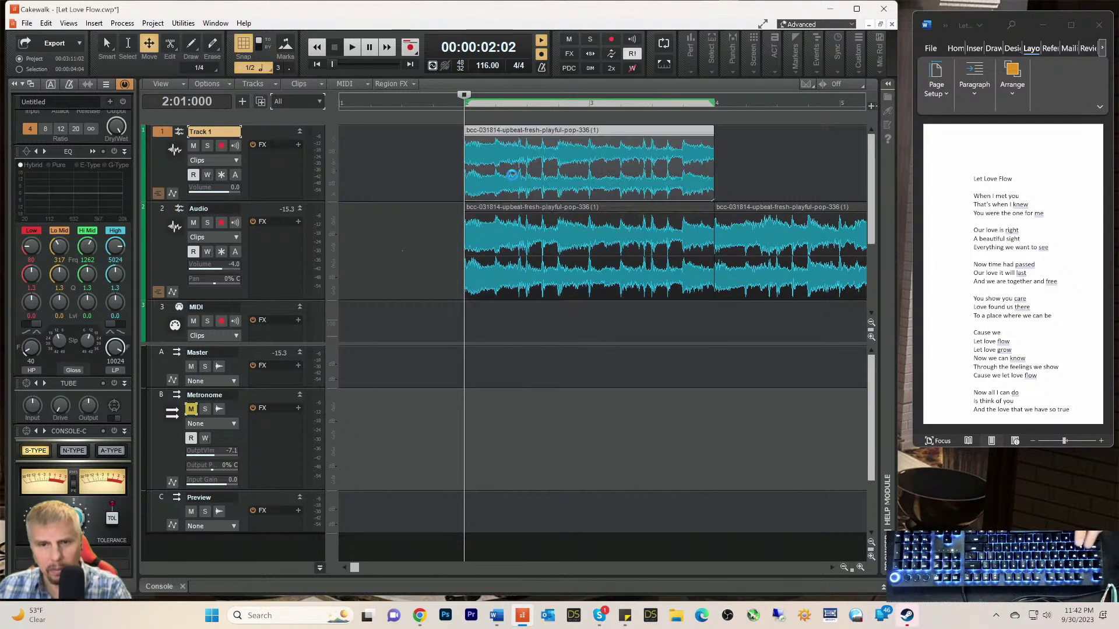
click(842, 566)
click(843, 567)
drag(427, 129, 727, 152)
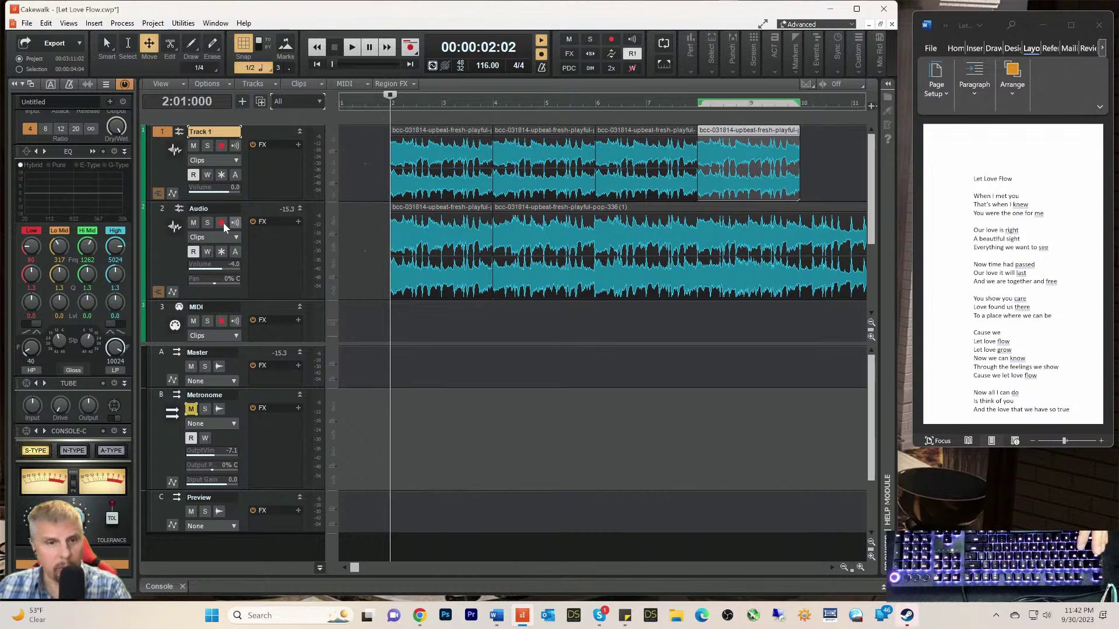
Step: Mute the Audio track, lower Track 1's volume to -9.9 and play the looped clips from measure 2
click(192, 225)
key(space)
key(space)
drag(228, 193, 212, 193)
key(space)
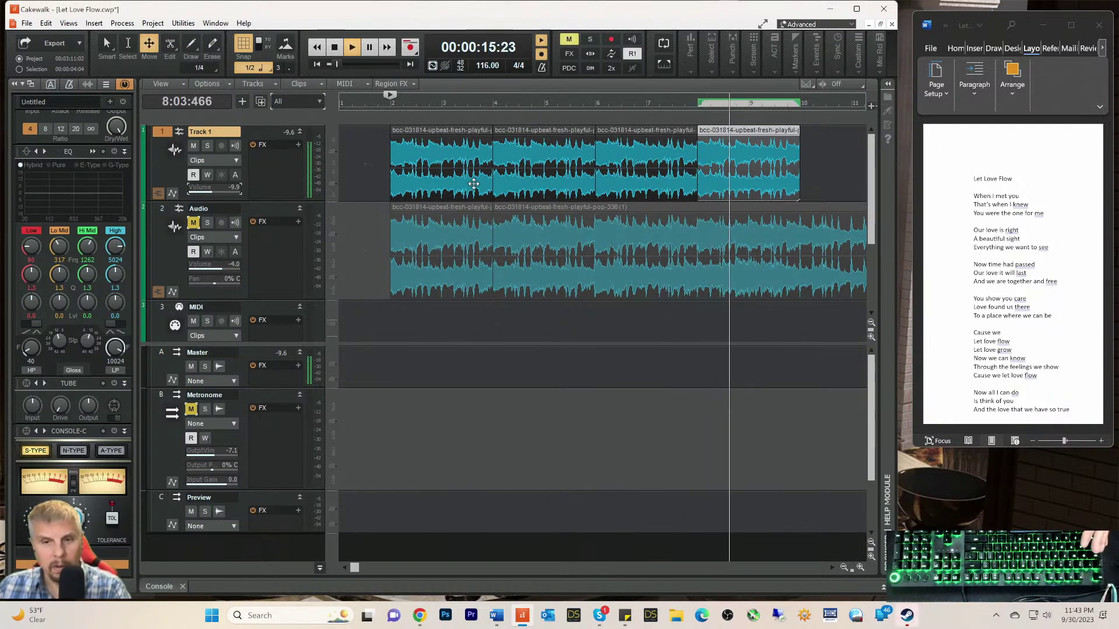
key(space)
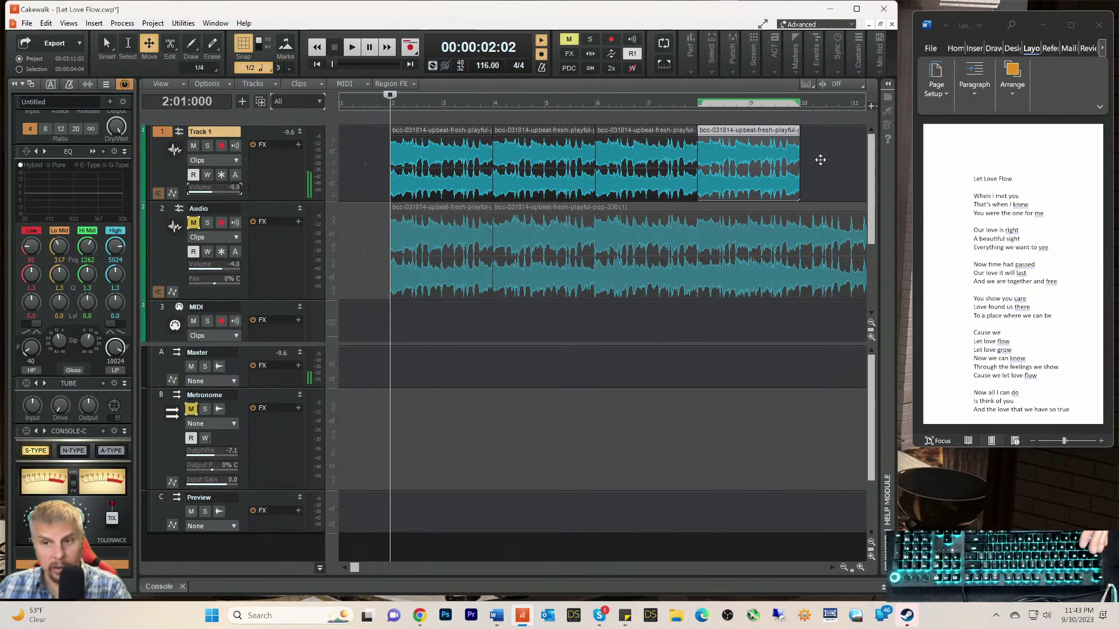
Step: Delete all four clip copies from Track 1
key(t)
click(766, 150)
drag(794, 153, 383, 143)
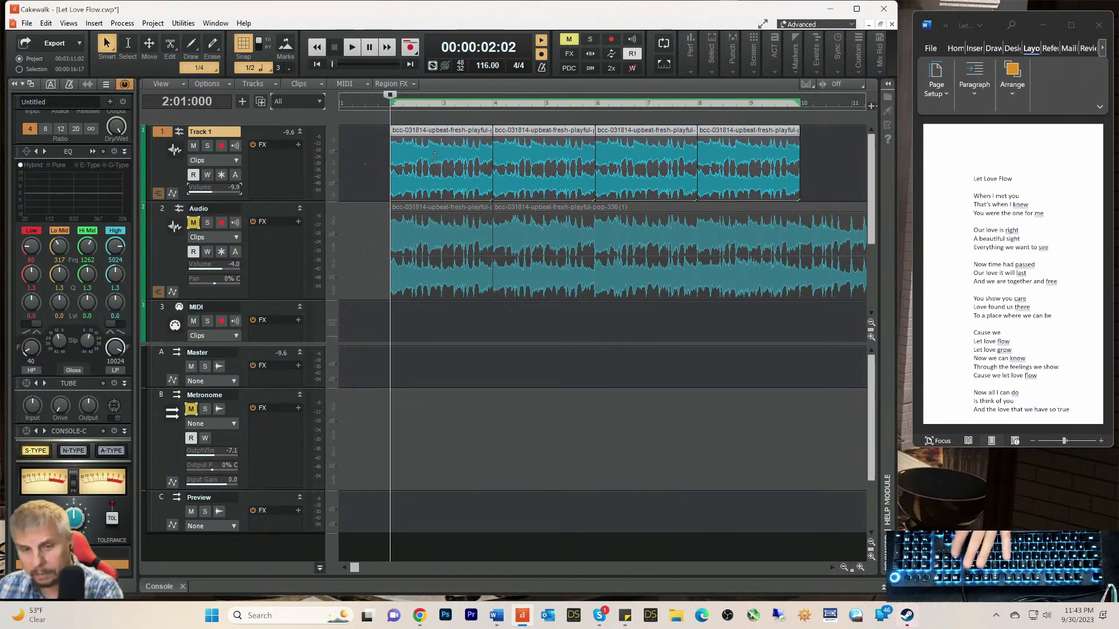
key(Delete)
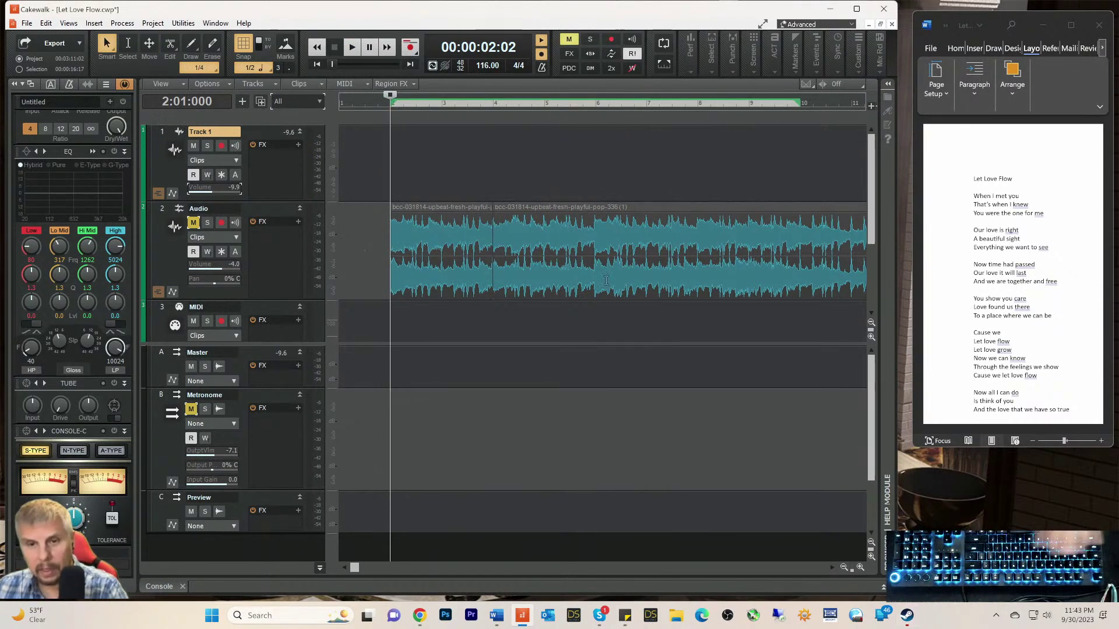
Step: Unmute the Audio track and play the backing track from measure 6 and from measure 10
click(844, 568)
click(845, 567)
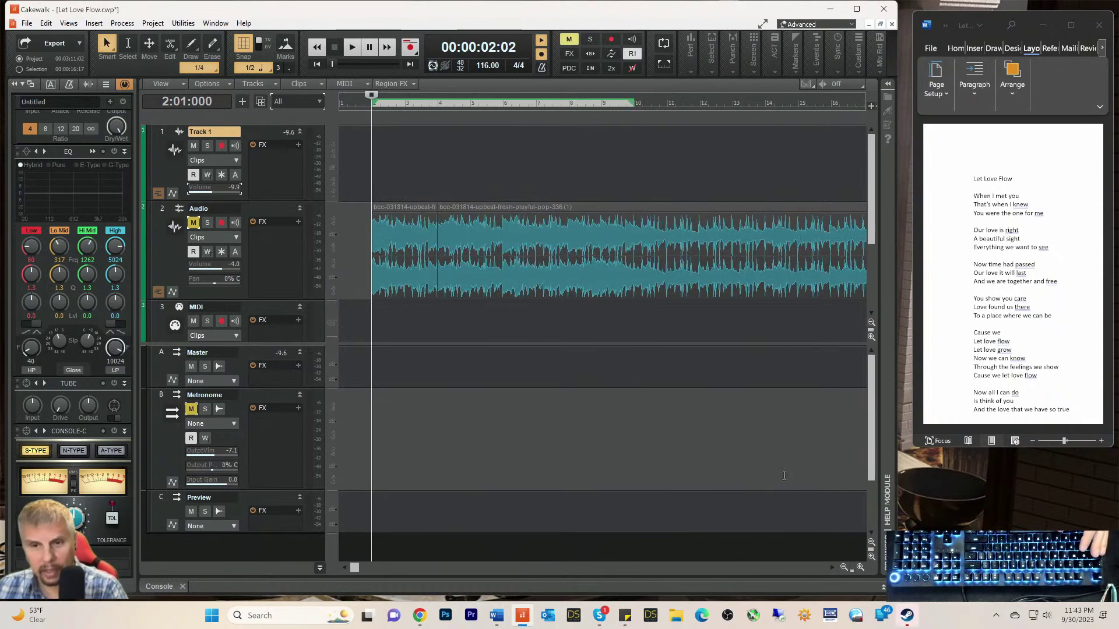
click(506, 106)
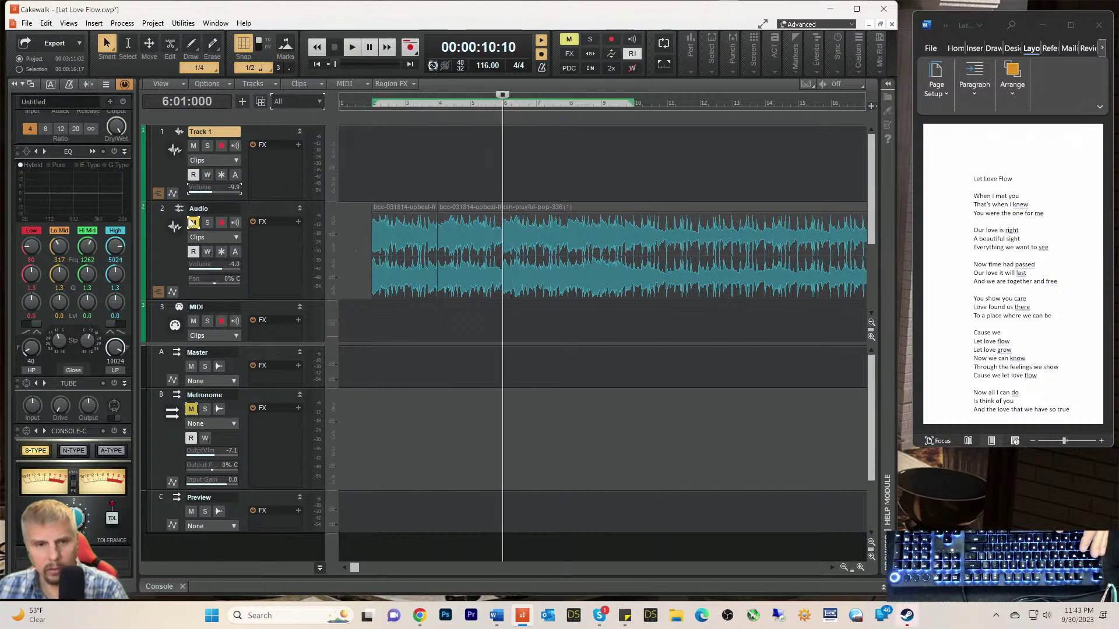
key(space)
click(193, 222)
key(space)
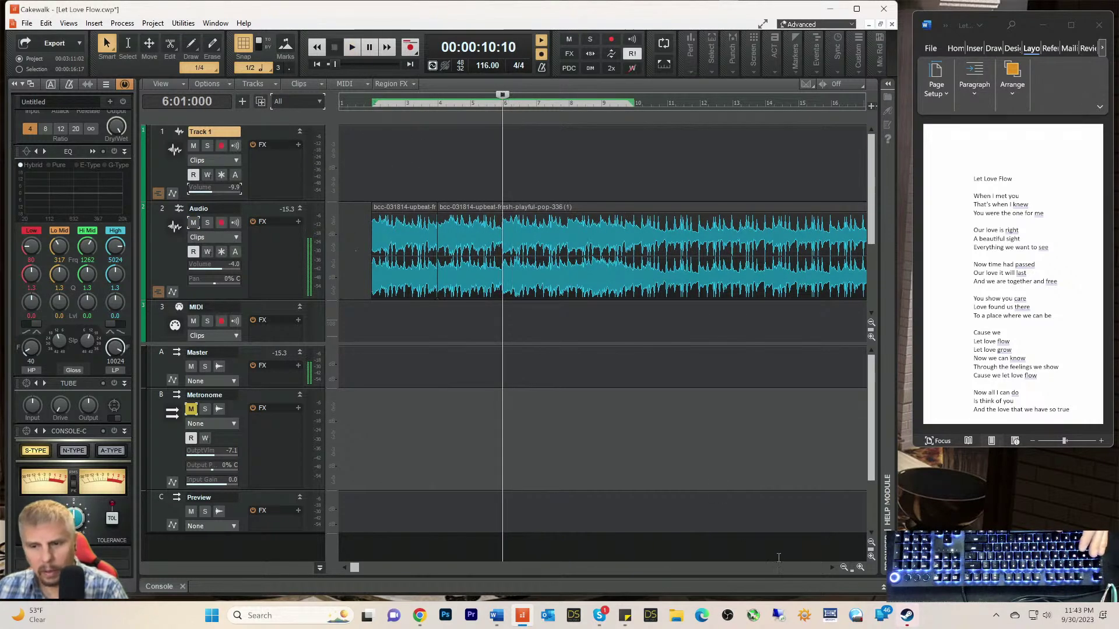
click(634, 101)
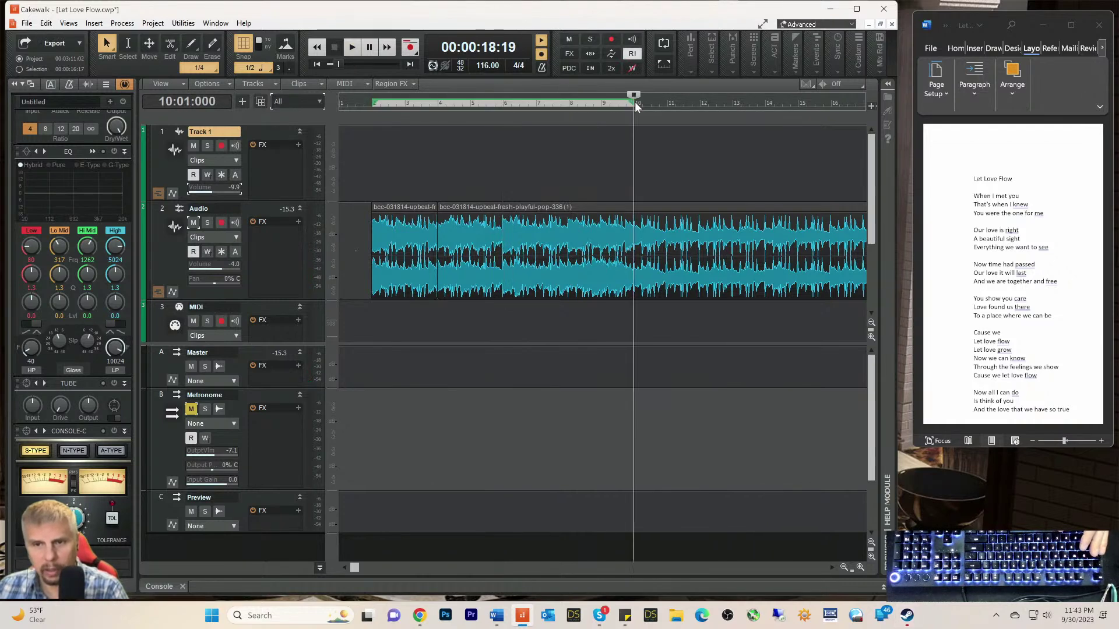
key(space)
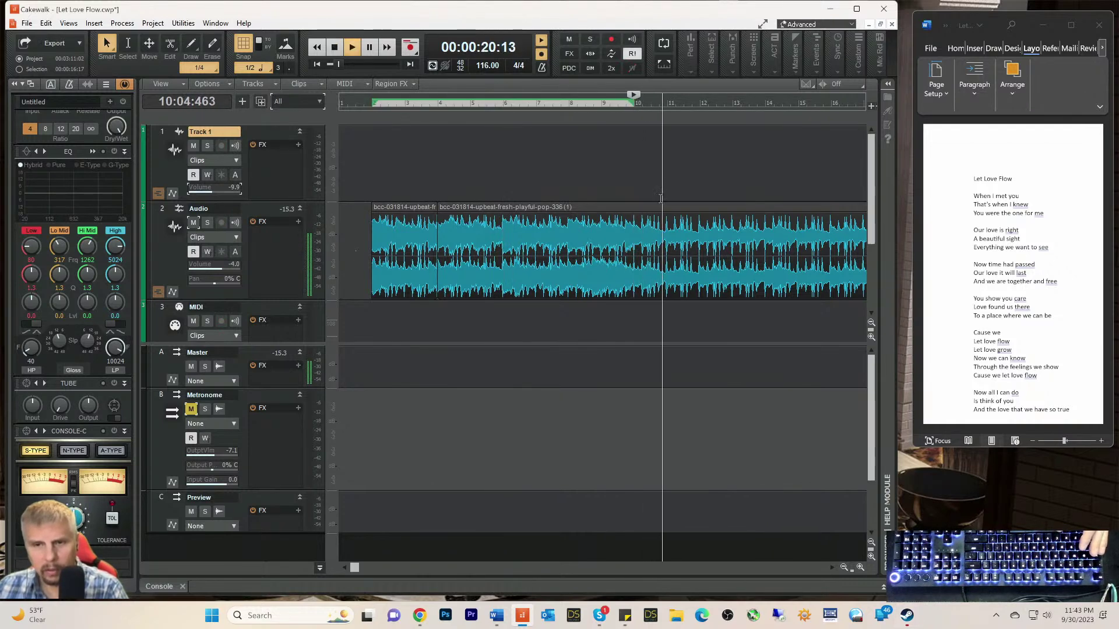
Step: Stop playback and split the Audio track's clip at measures 10 and 12 to isolate a two-measure section
key(space)
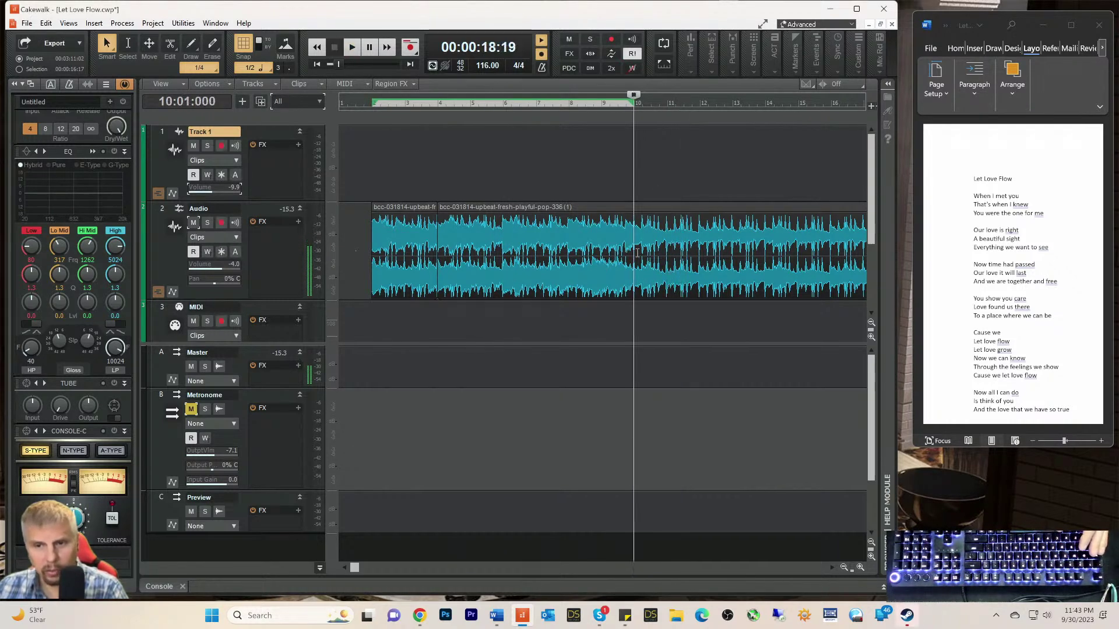
key(t)
click(642, 243)
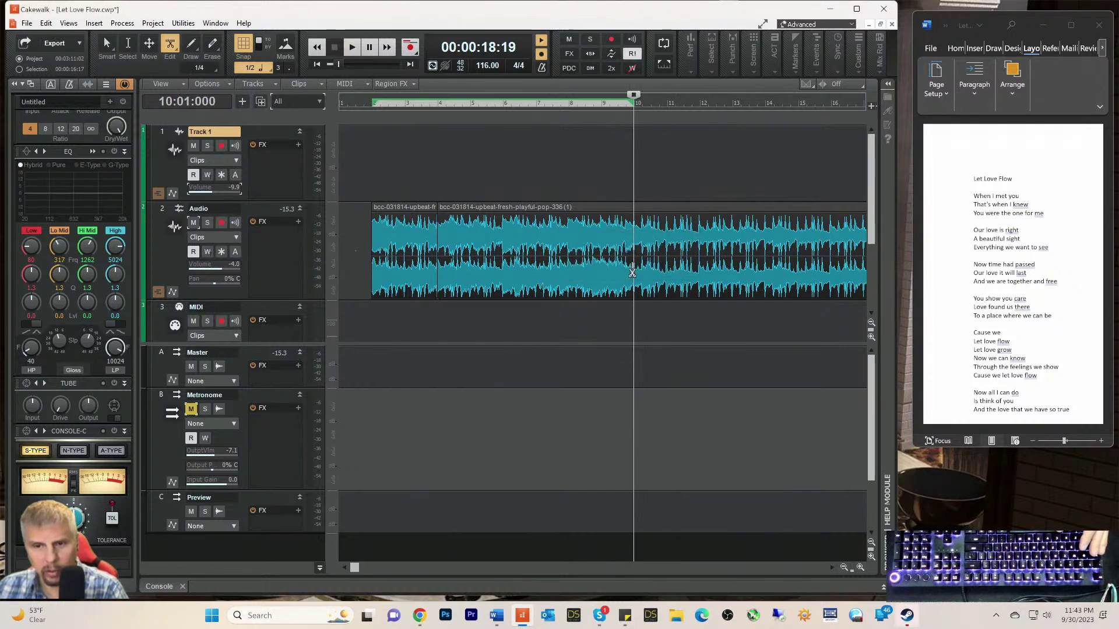
click(633, 275)
click(701, 108)
click(699, 250)
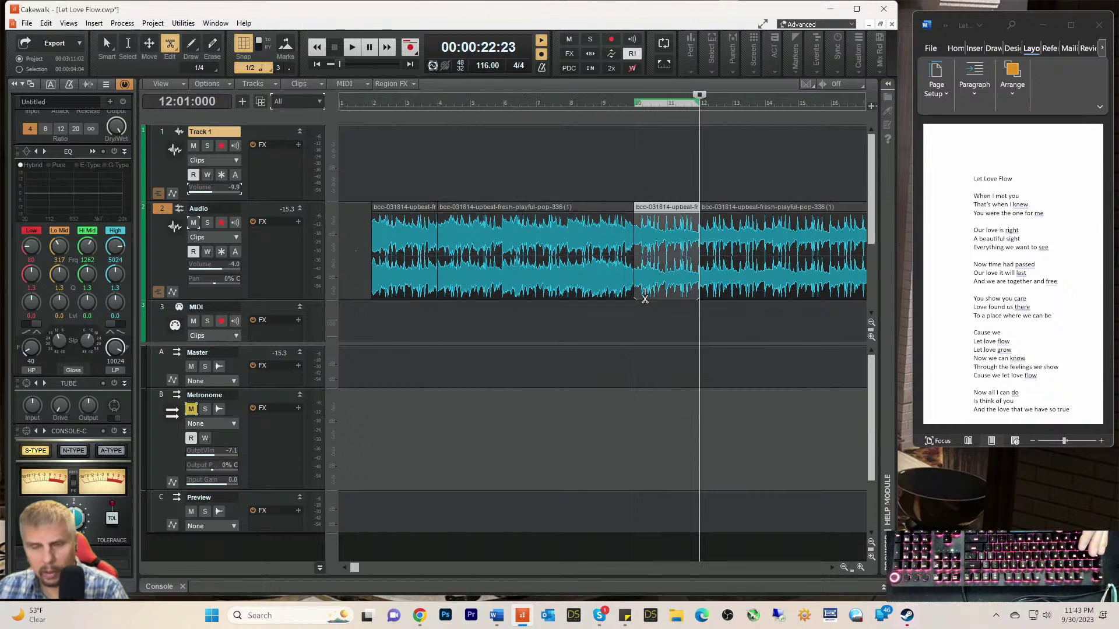
Step: Copy the two-measure clip at measure 10 onto Track 1 and repeat it back to back from measure 2 to measure 10
key(t)
click(635, 280)
drag(655, 206, 660, 170)
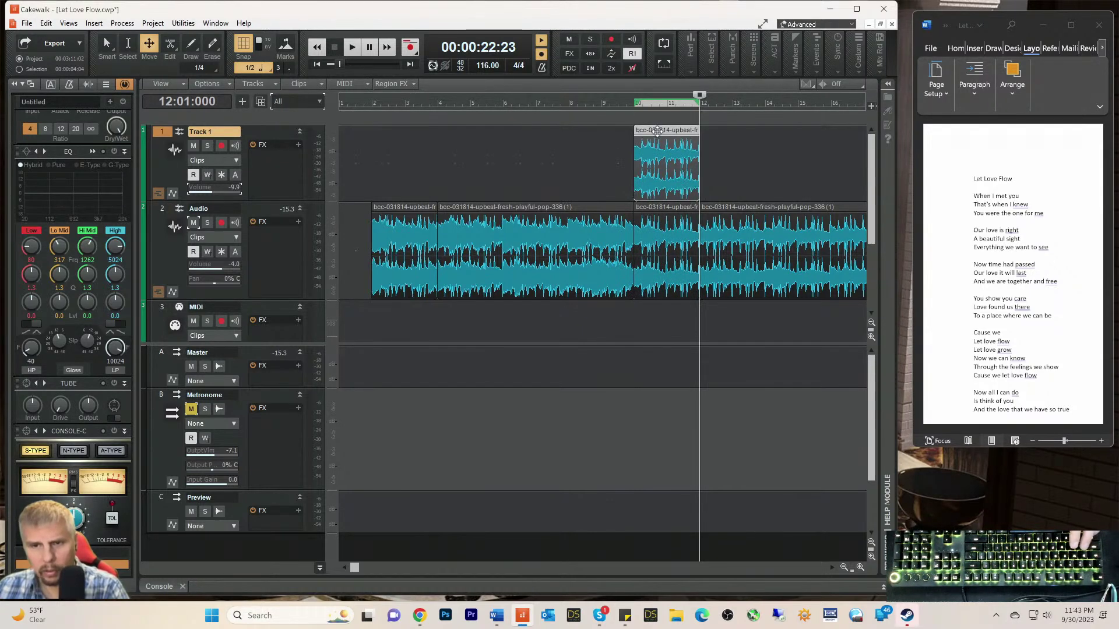
drag(657, 131, 591, 138)
Step: Mute the Audio track, lower Track 1's volume to -12.4 and play the looped clips from just before measure 2
click(361, 106)
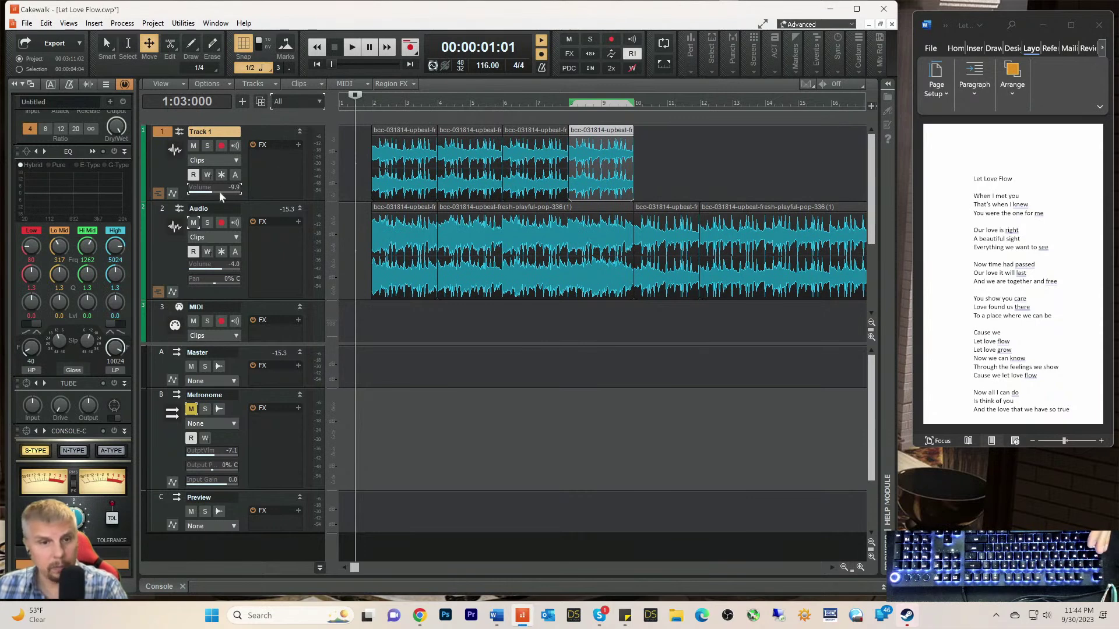
click(194, 220)
key(space)
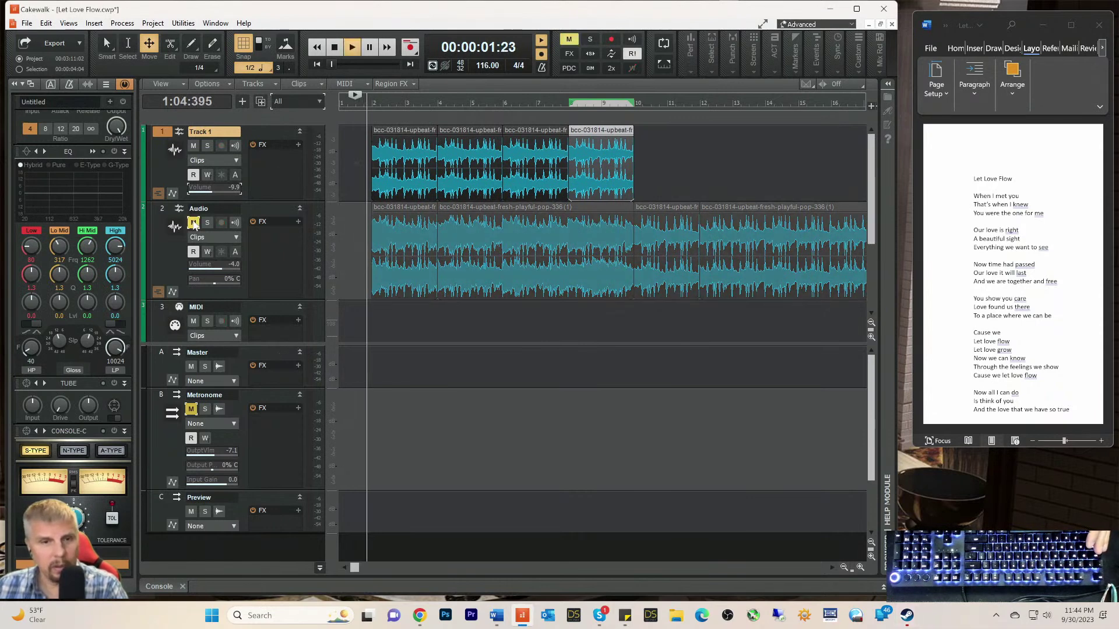
drag(207, 191, 204, 191)
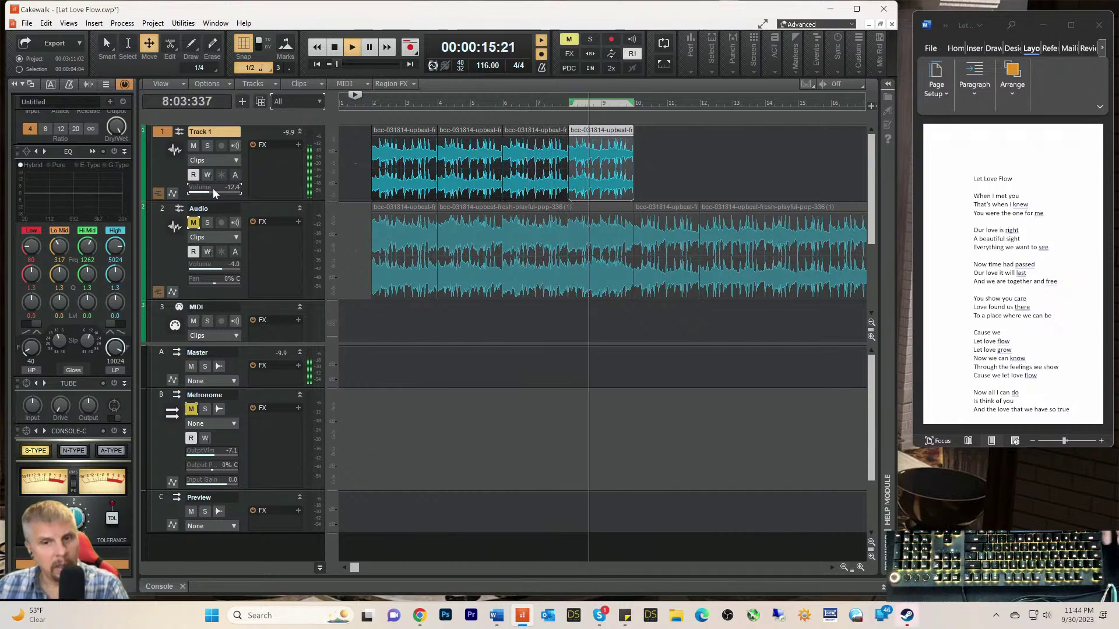
key(space)
Step: Extend Track 1 from measure 10 to measure 18 with copies of the Audio track's measure 2 clip and of Track 1's measure 8 clip
click(380, 208)
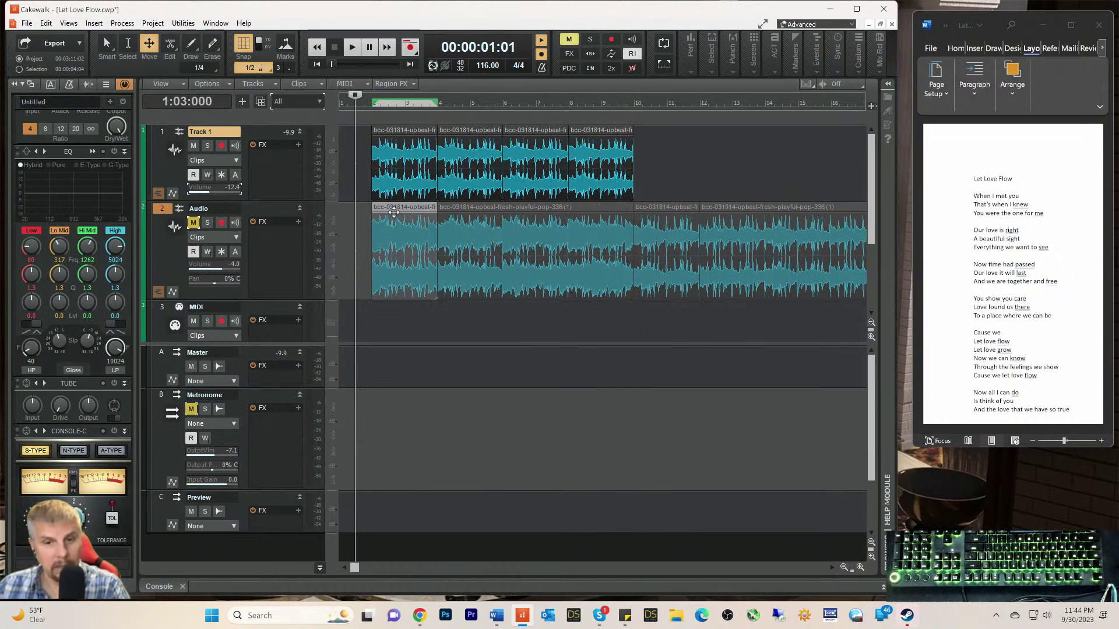
drag(393, 213, 659, 194)
drag(656, 130, 712, 132)
ctrl+click(606, 131)
drag(609, 131, 661, 141)
click(602, 143)
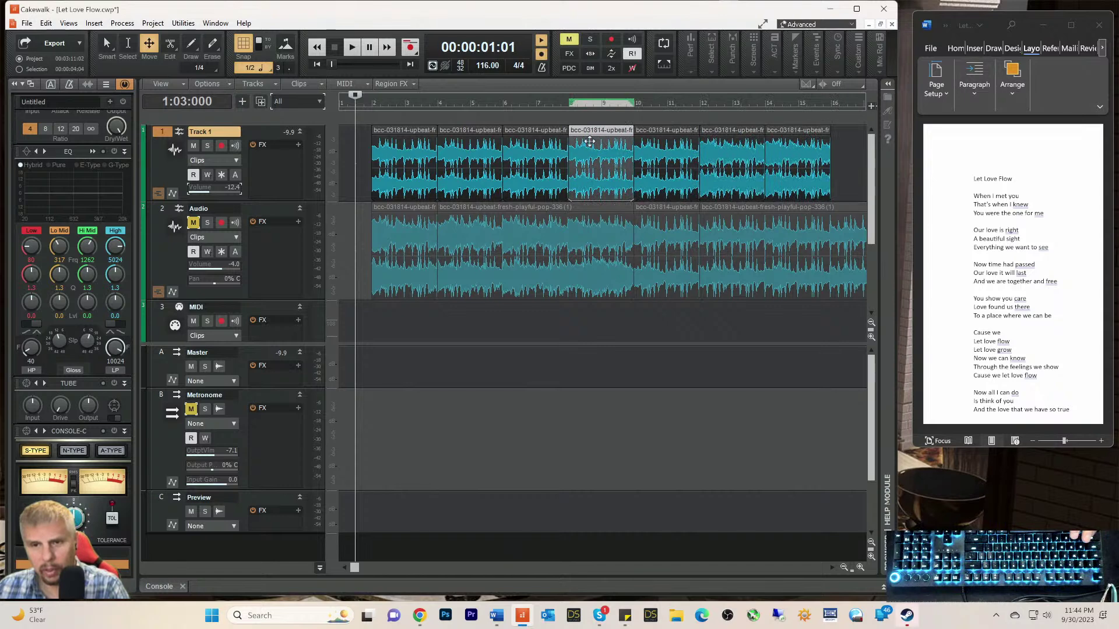
drag(855, 172, 591, 135)
Step: Copy Track 1's clip at measure 10 to measure 18 and play the arrangement from measure 8
click(844, 568)
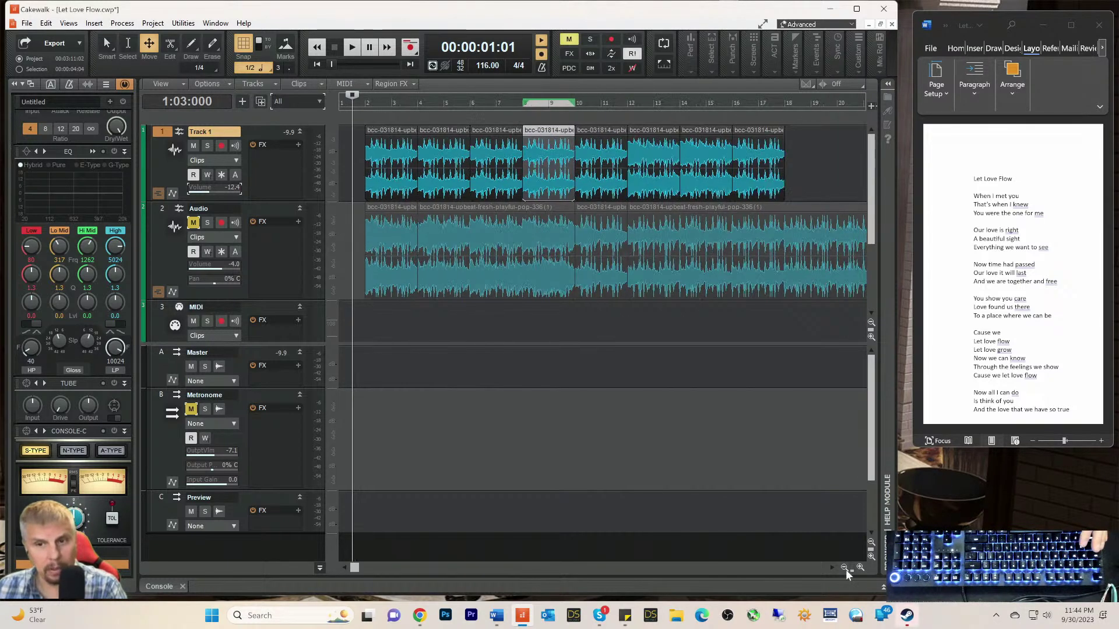
click(844, 568)
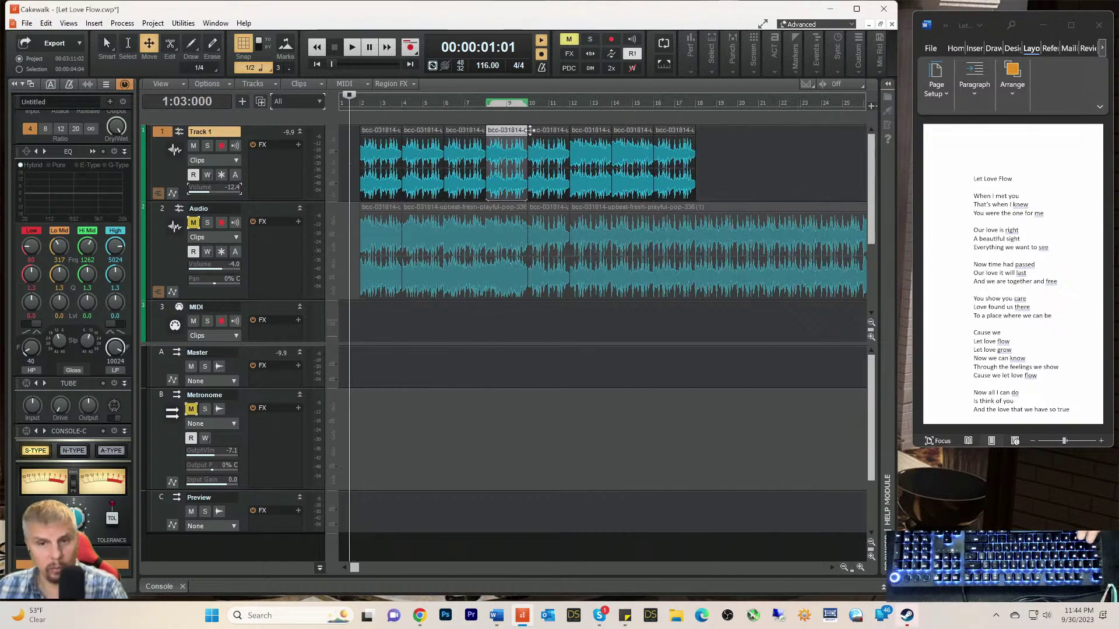
click(547, 132)
drag(539, 132, 712, 155)
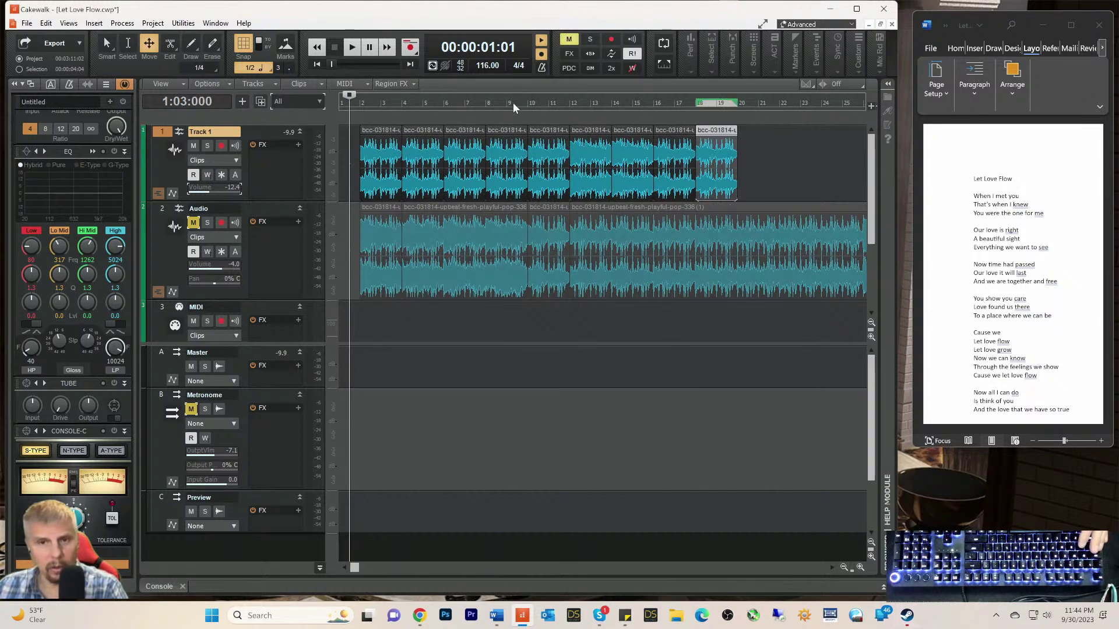
click(486, 102)
key(space)
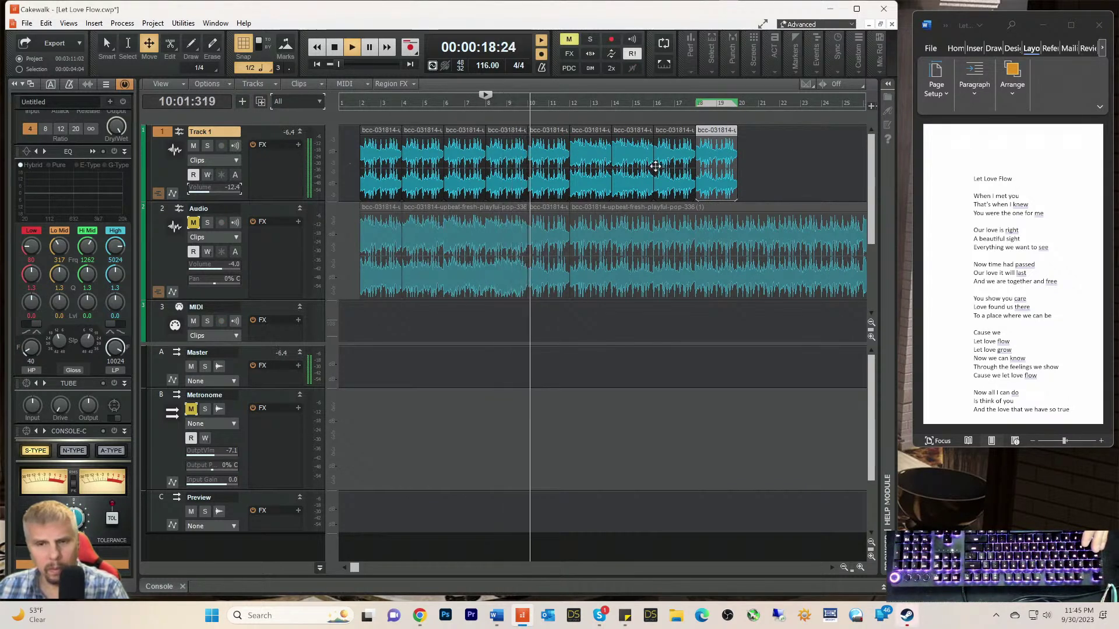
key(space)
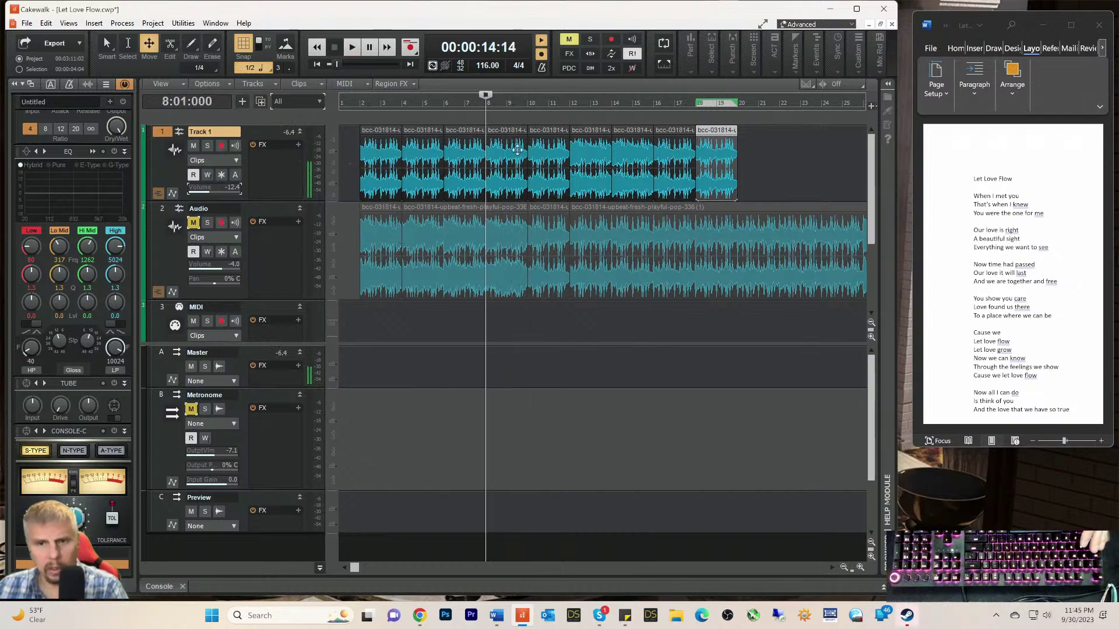
Step: Pull the overlapping clip at measure 10 off to measure 21, delete it and briefly play from measure 8
click(537, 138)
drag(537, 138, 783, 142)
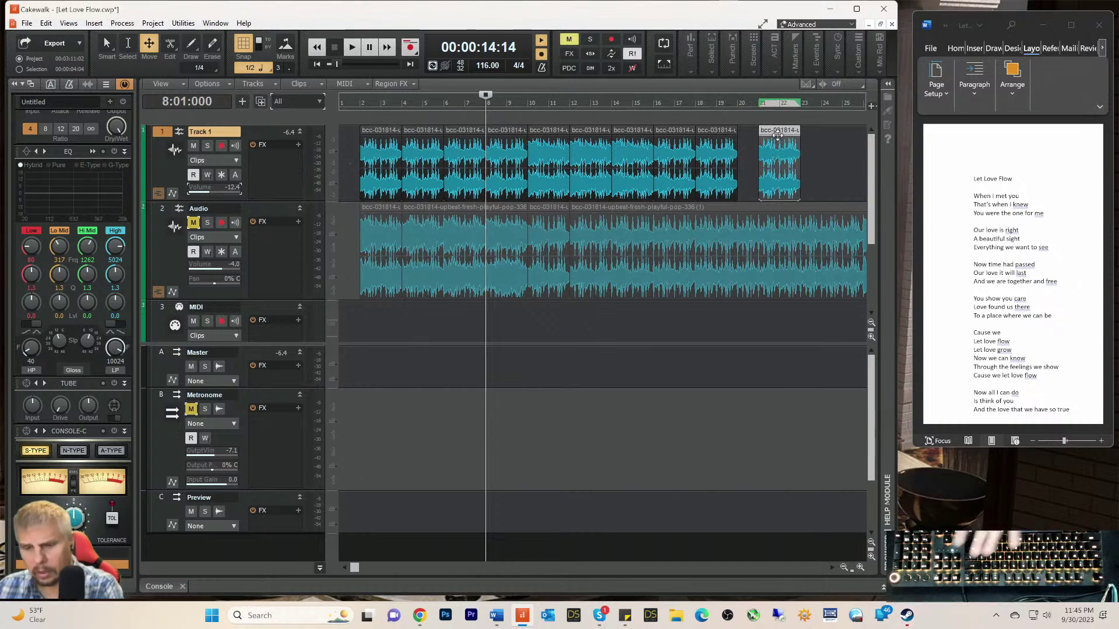
key(Delete)
key(space)
key(space)
Step: Move Track 1's clip at measure 14 to measure 21, shift the two clips after the gap two measures earlier and play from measure 8
click(547, 143)
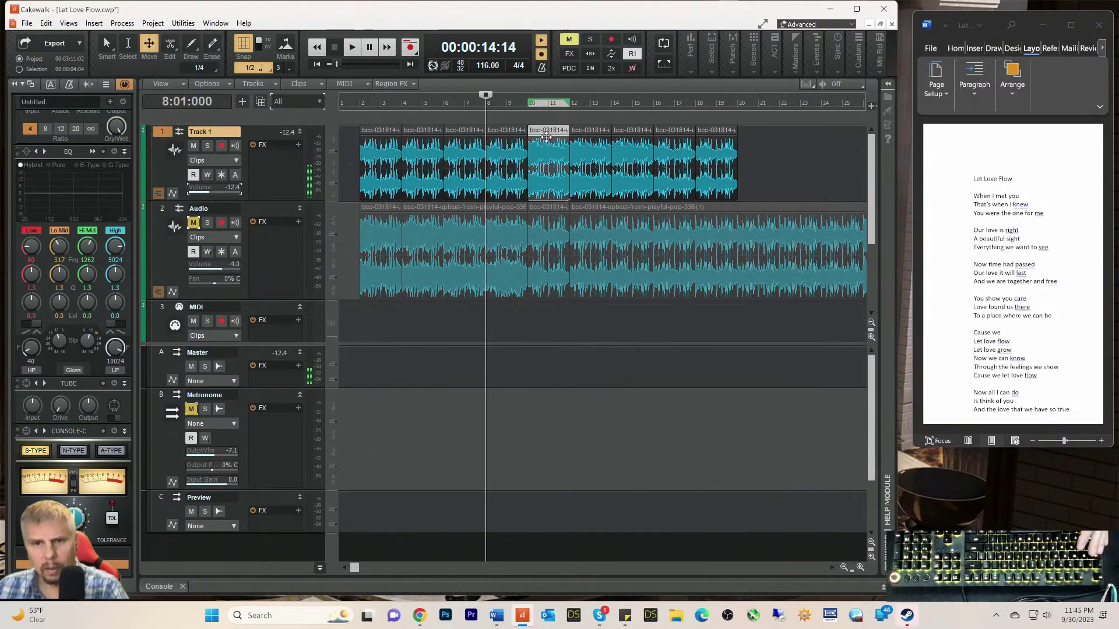
drag(548, 143, 774, 144)
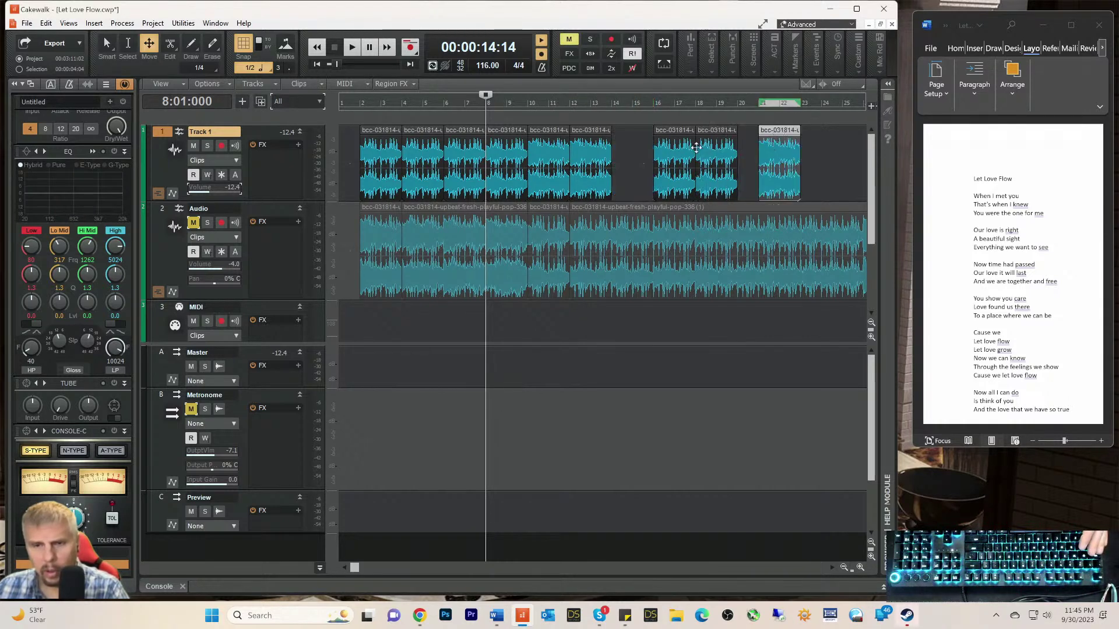
drag(675, 137, 633, 139)
drag(710, 137, 668, 145)
key(space)
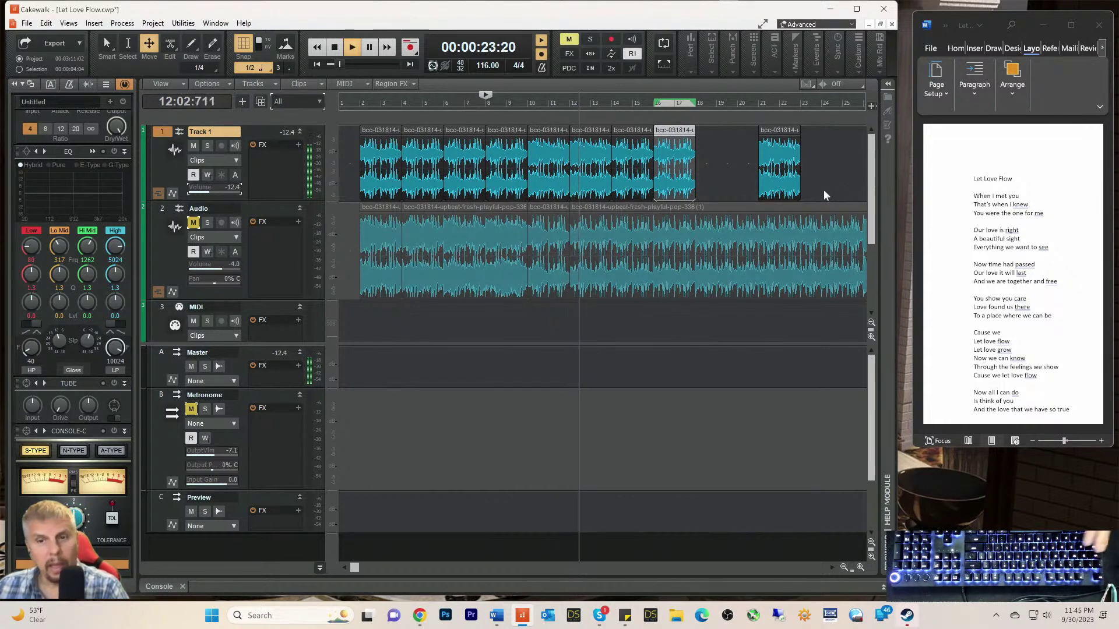
key(space)
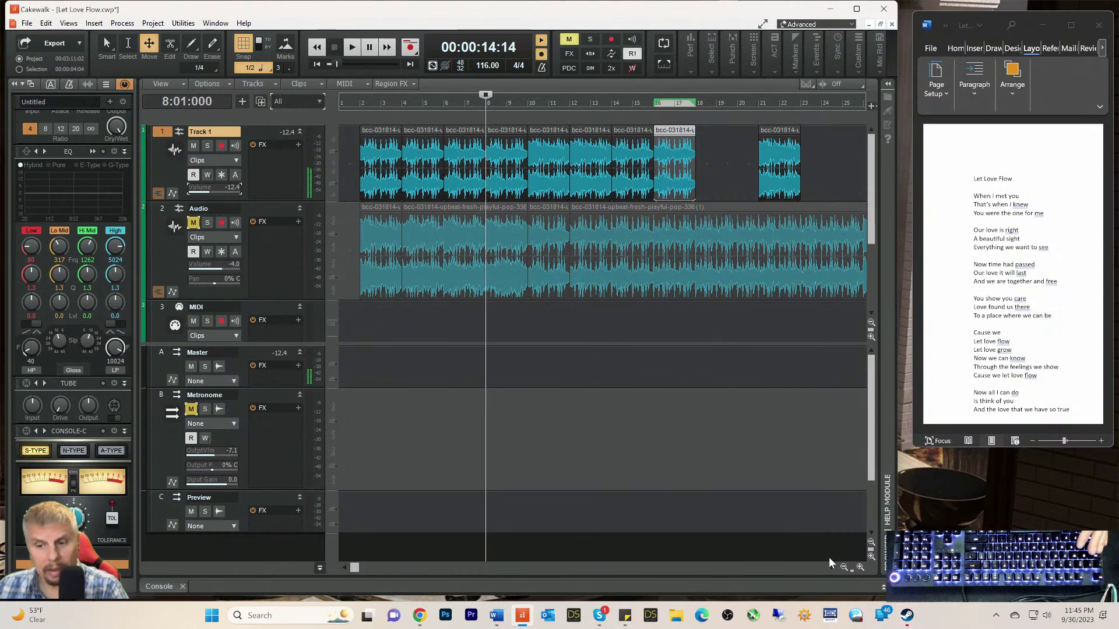
Step: Move the separate clip at measure 21 on Track 1 back to measure 18, directly after the other clips
click(843, 568)
click(844, 569)
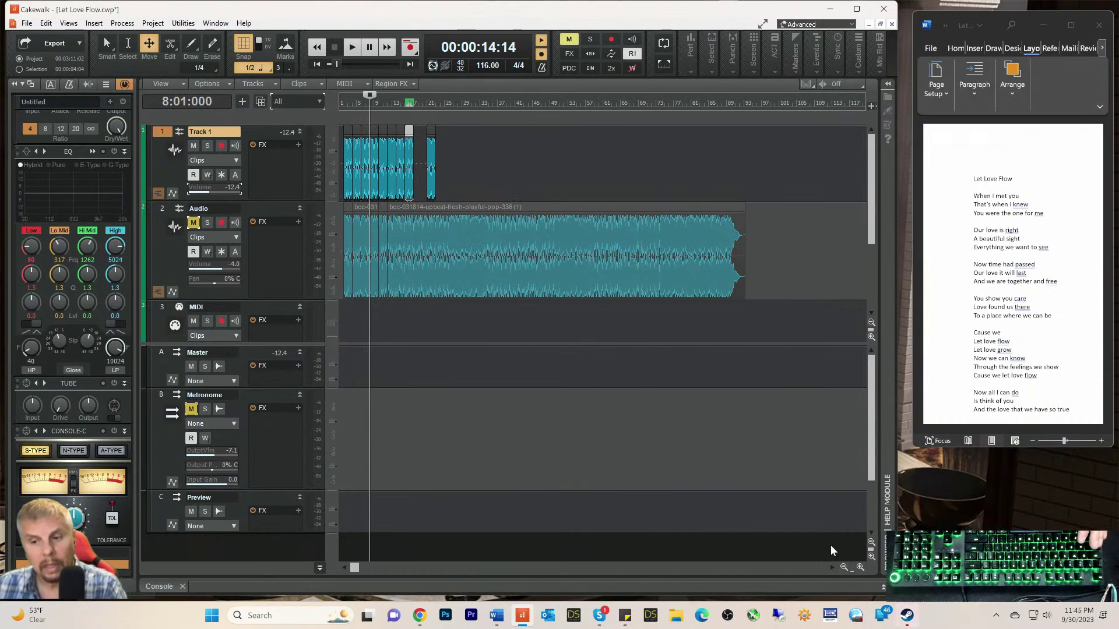
click(857, 567)
click(857, 568)
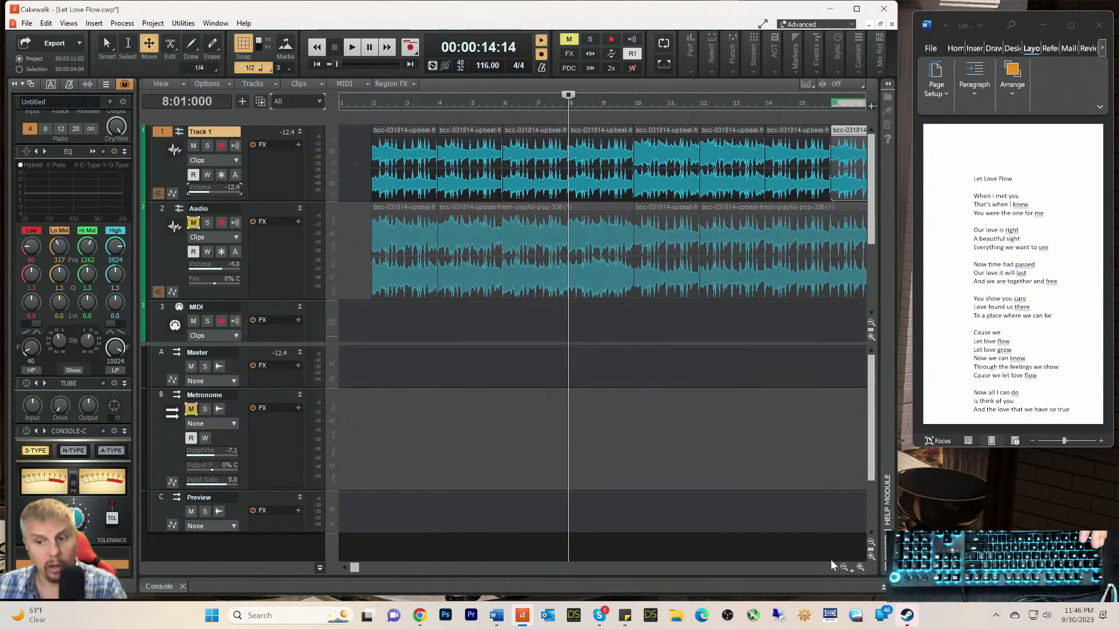
click(844, 568)
click(844, 567)
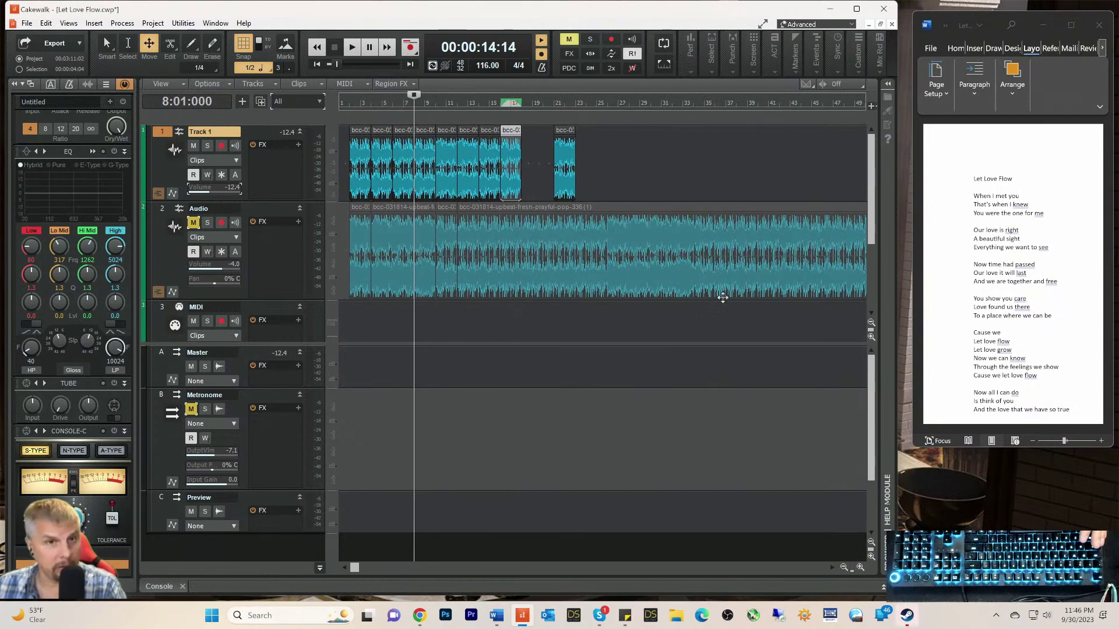
click(564, 129)
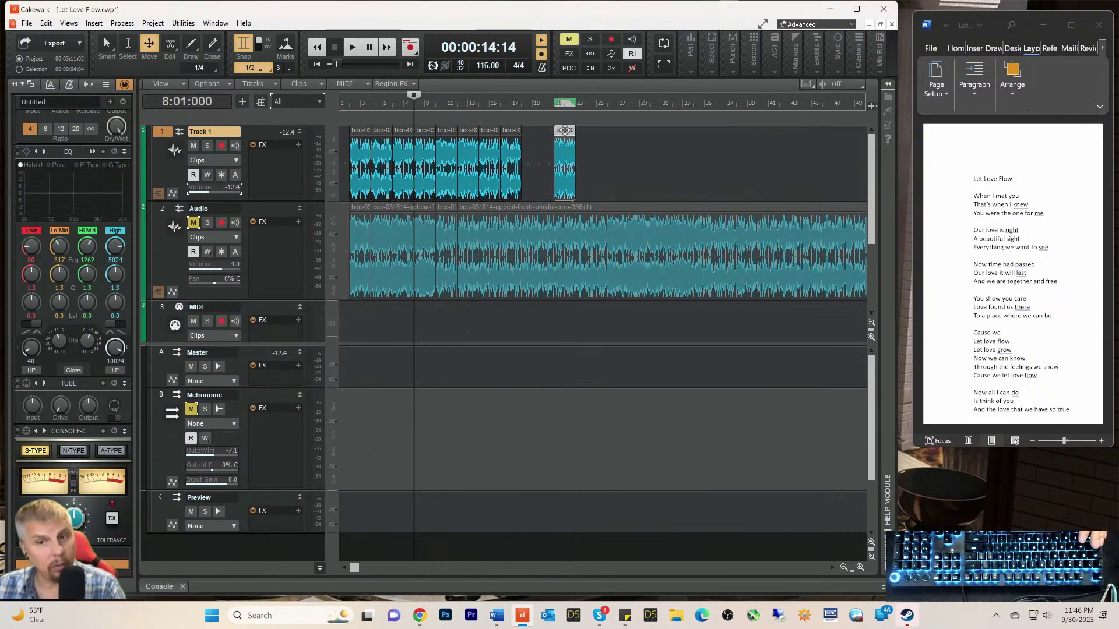
drag(563, 131, 532, 131)
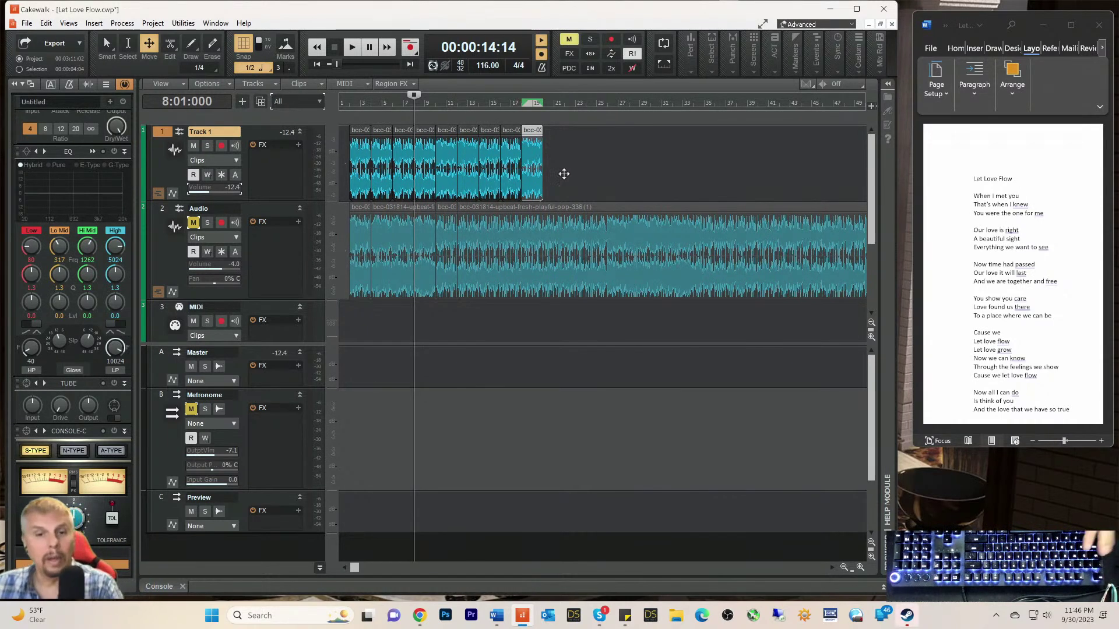
Step: Return the playhead to measure 2, delete all the clips on Track 1 and undo the deletion
click(349, 105)
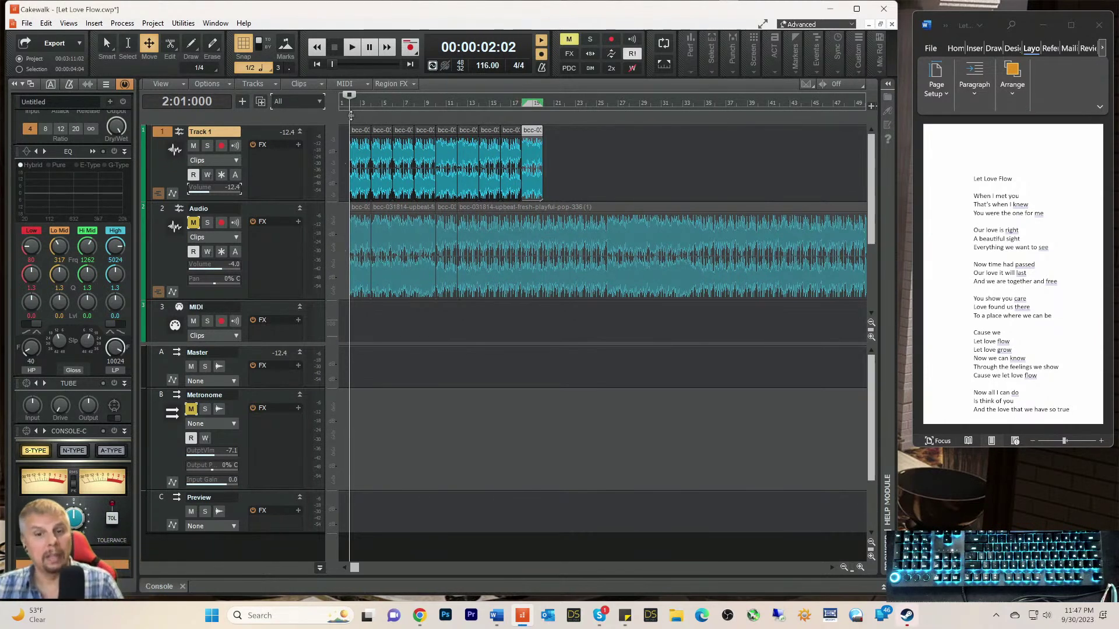
key(t)
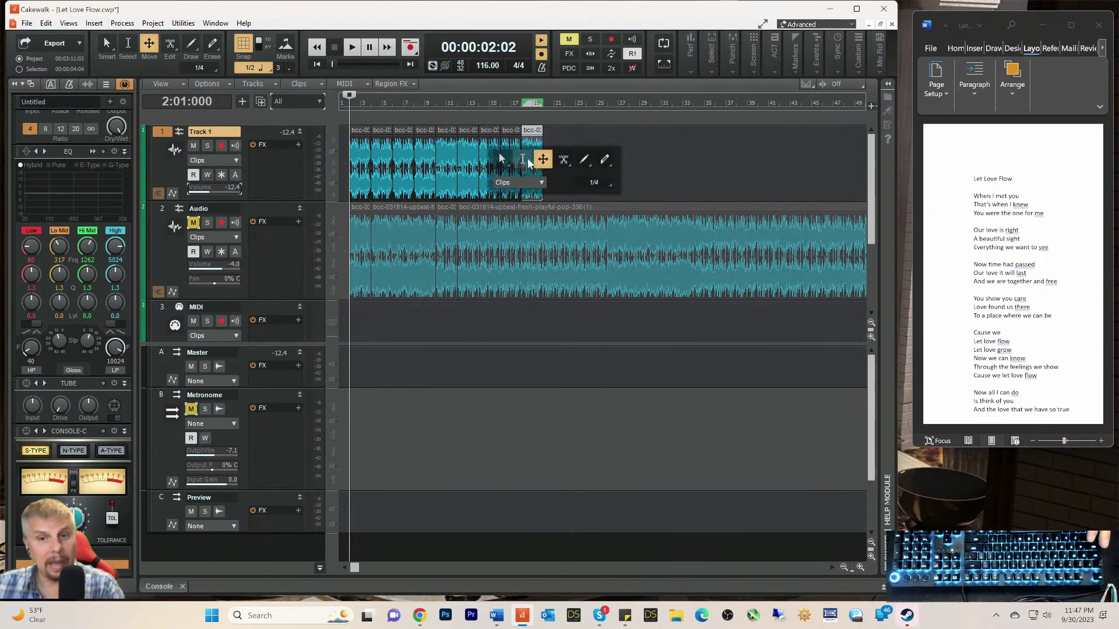
click(505, 159)
drag(585, 164, 286, 162)
key(Delete)
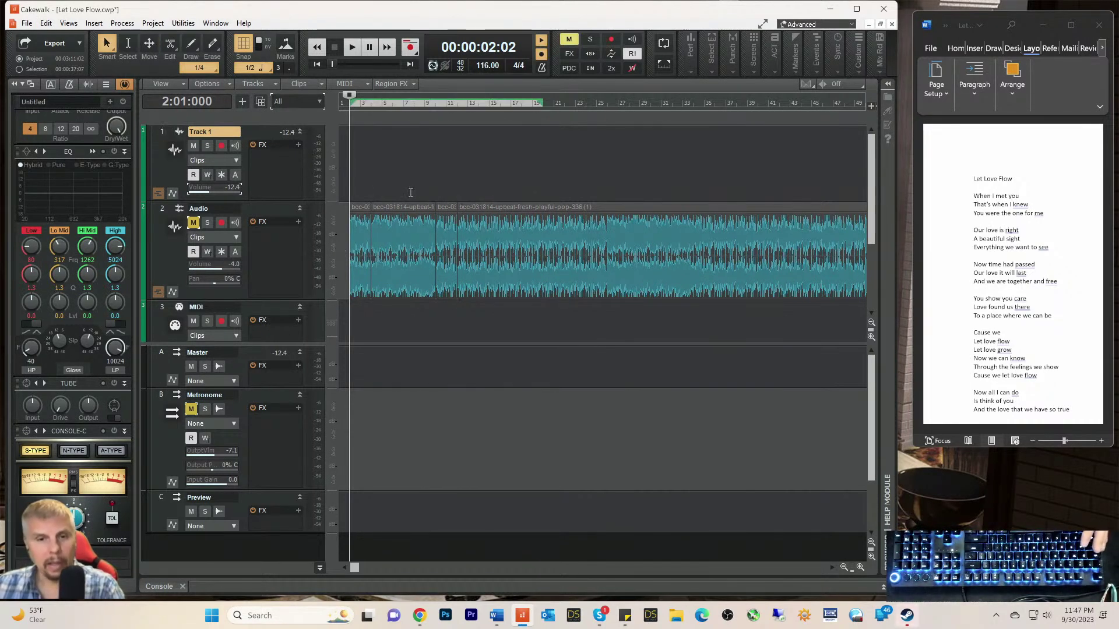
key(ctrl+z)
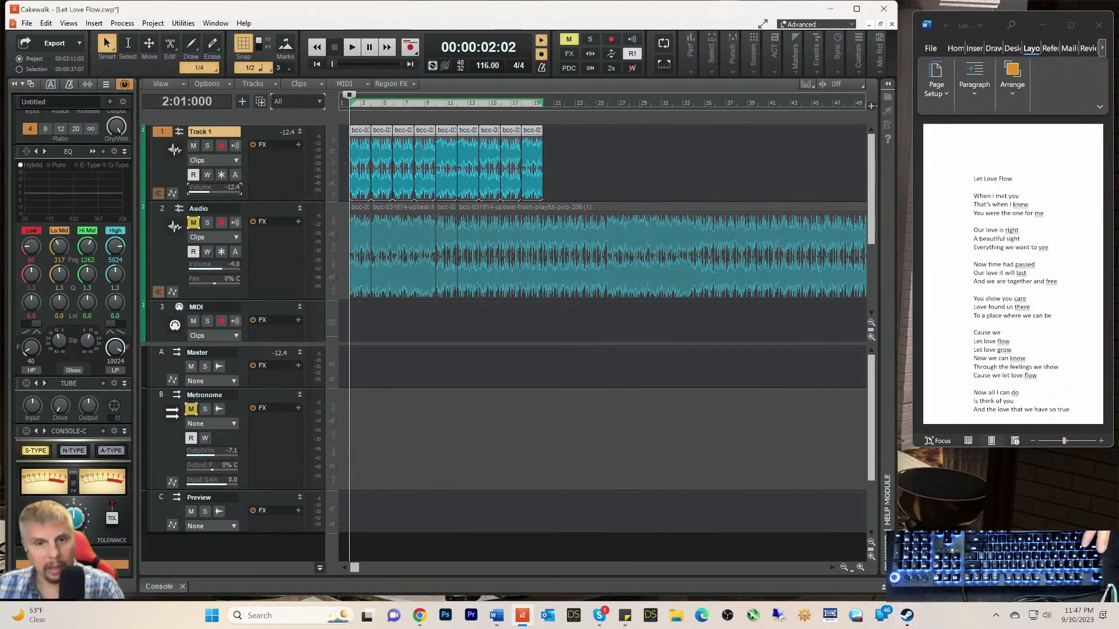
Step: Remove the last clip at measure 18 from Track 1 and play the arrangement from measure 2
drag(546, 158, 449, 136)
key(Delete)
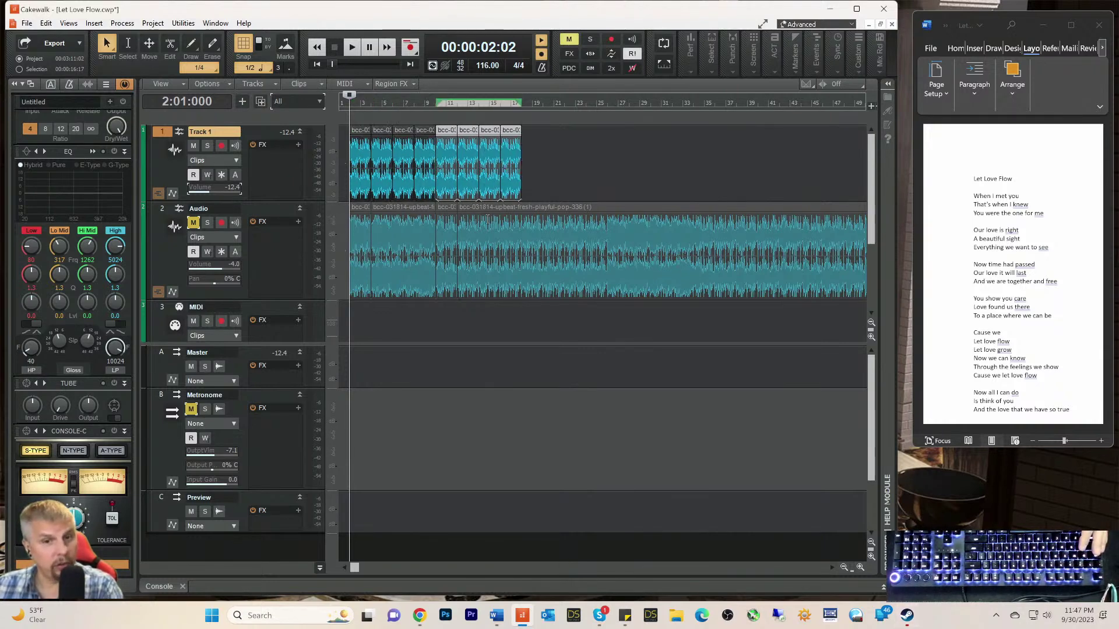
key(space)
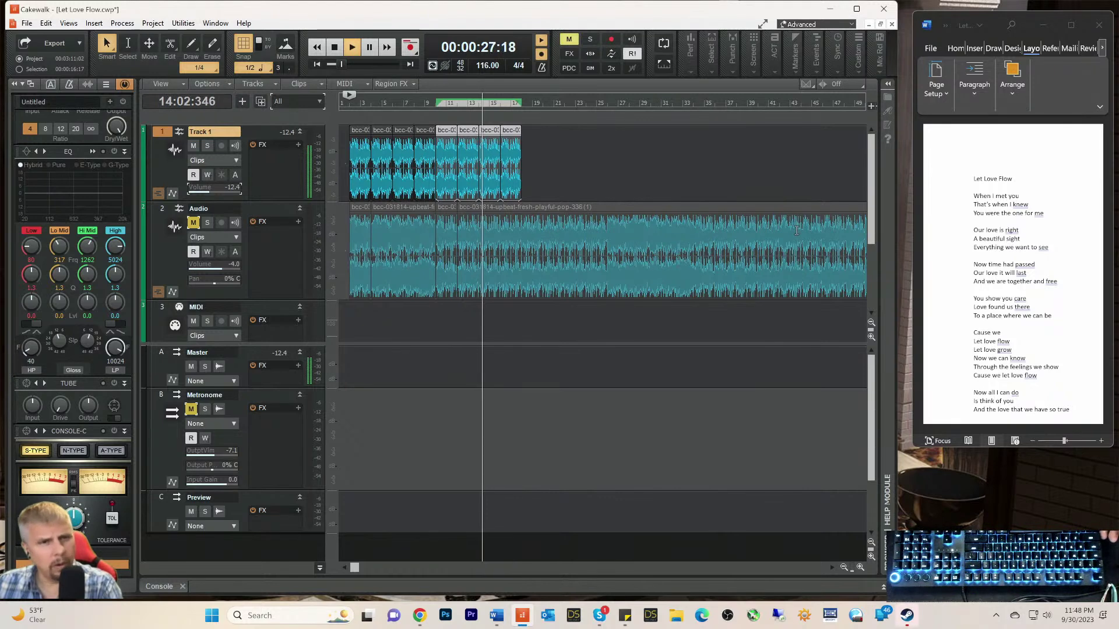
key(space)
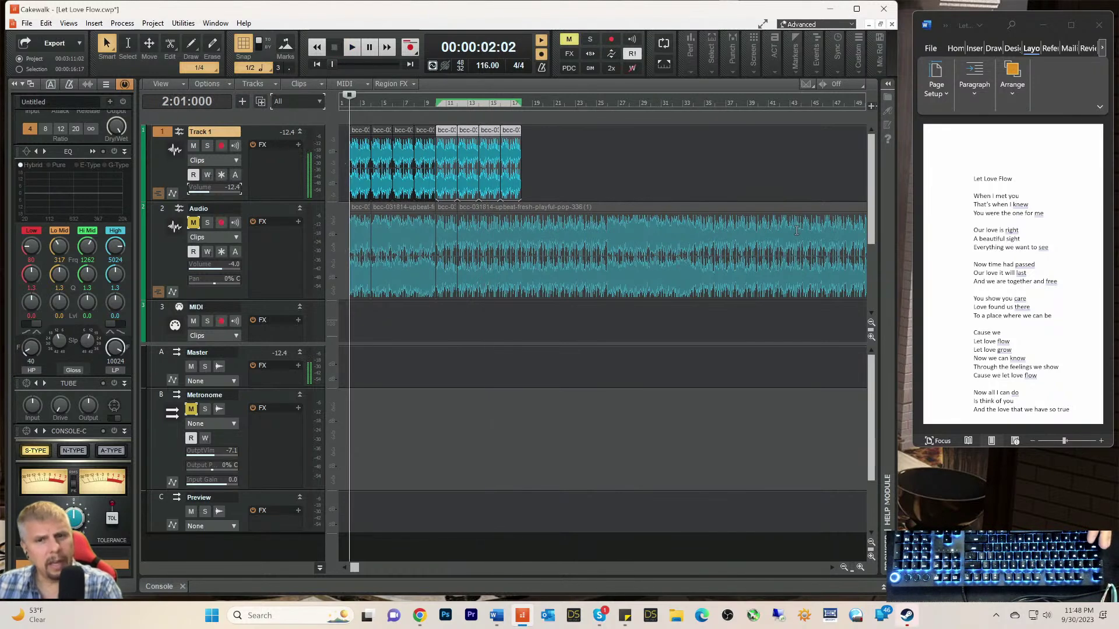
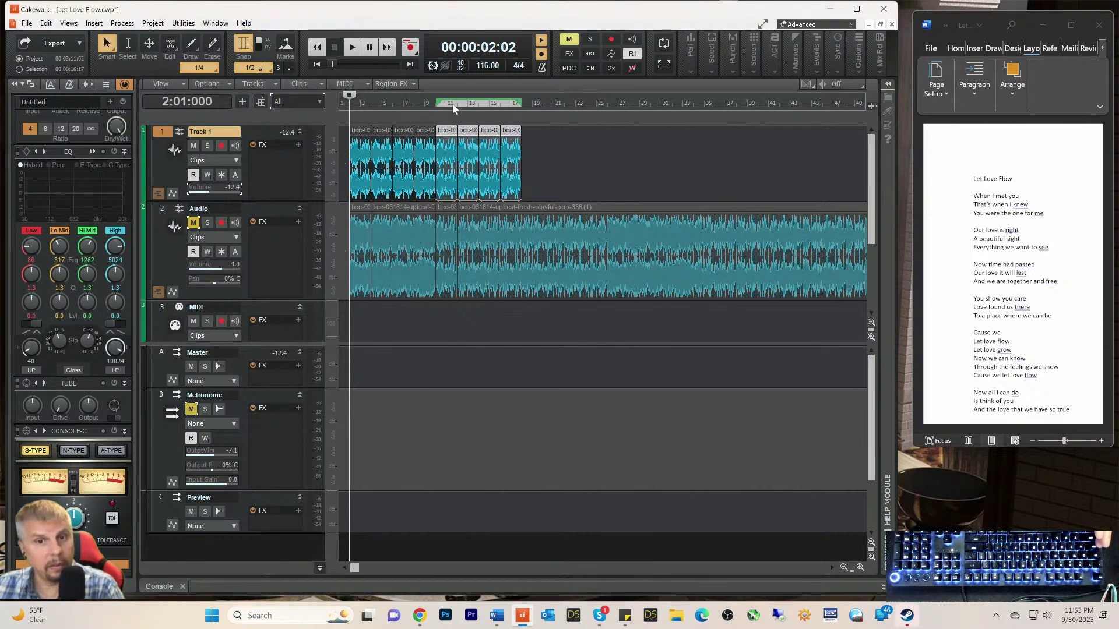
Step: Select the time range from measure 2 to measure 18 and place the playhead at measure 4
click(348, 104)
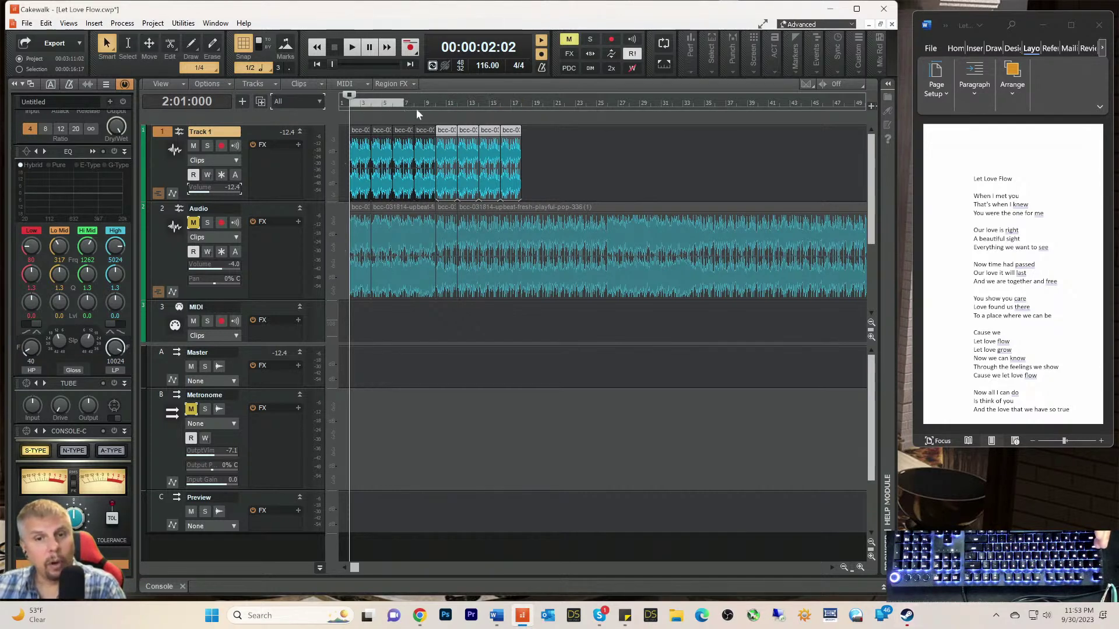
shift+click(520, 111)
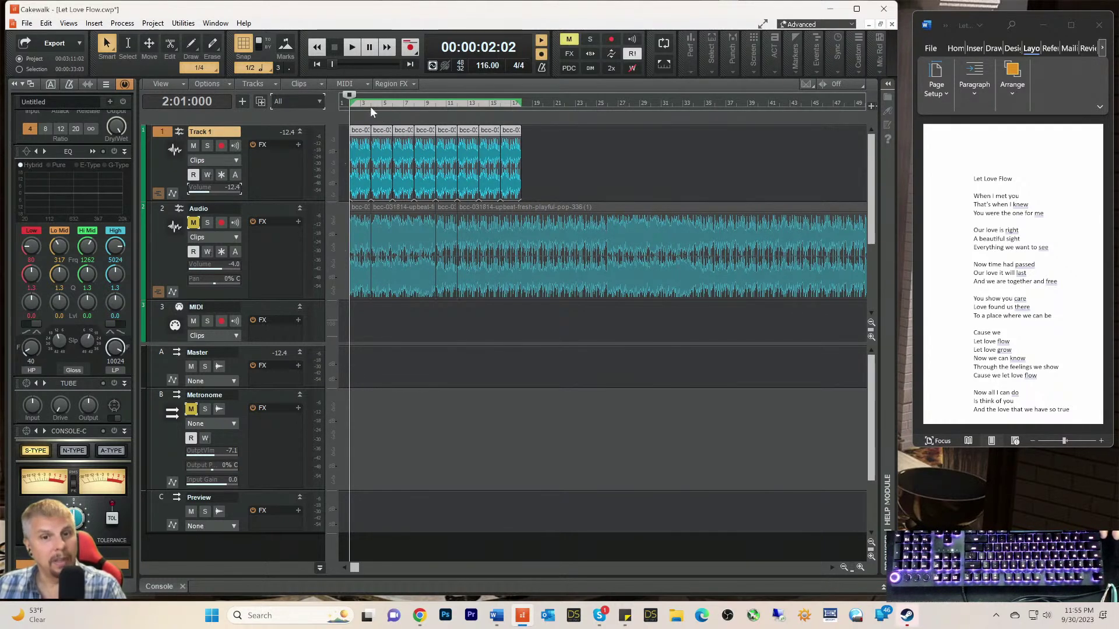
click(369, 106)
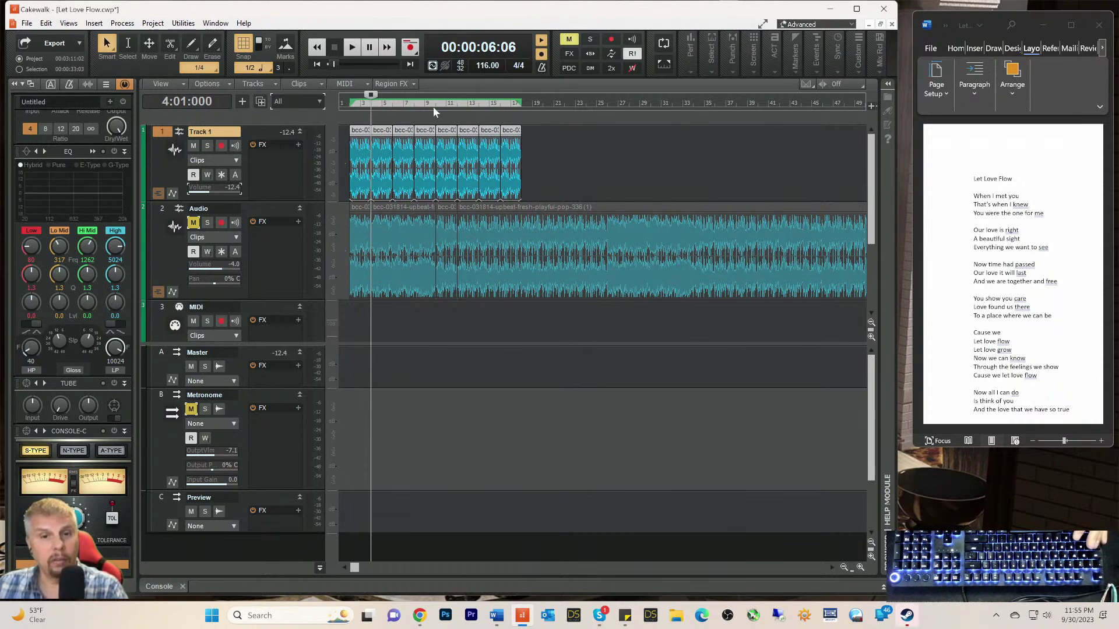
Step: Return the playhead to measure 2 and play the looped clips on Track 1
click(347, 107)
click(348, 107)
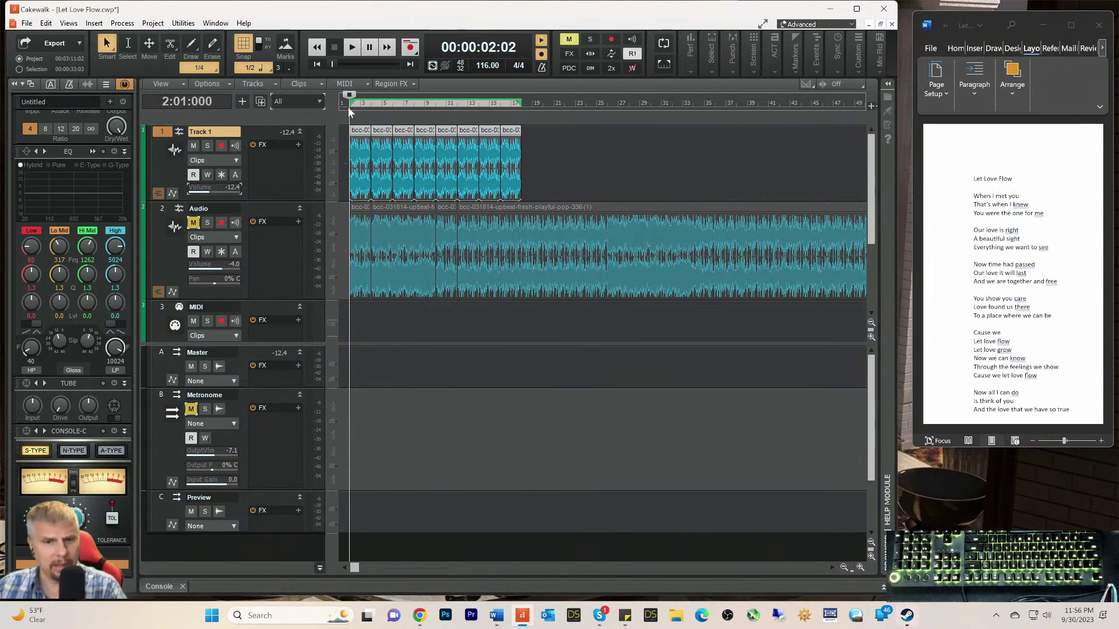
key(space)
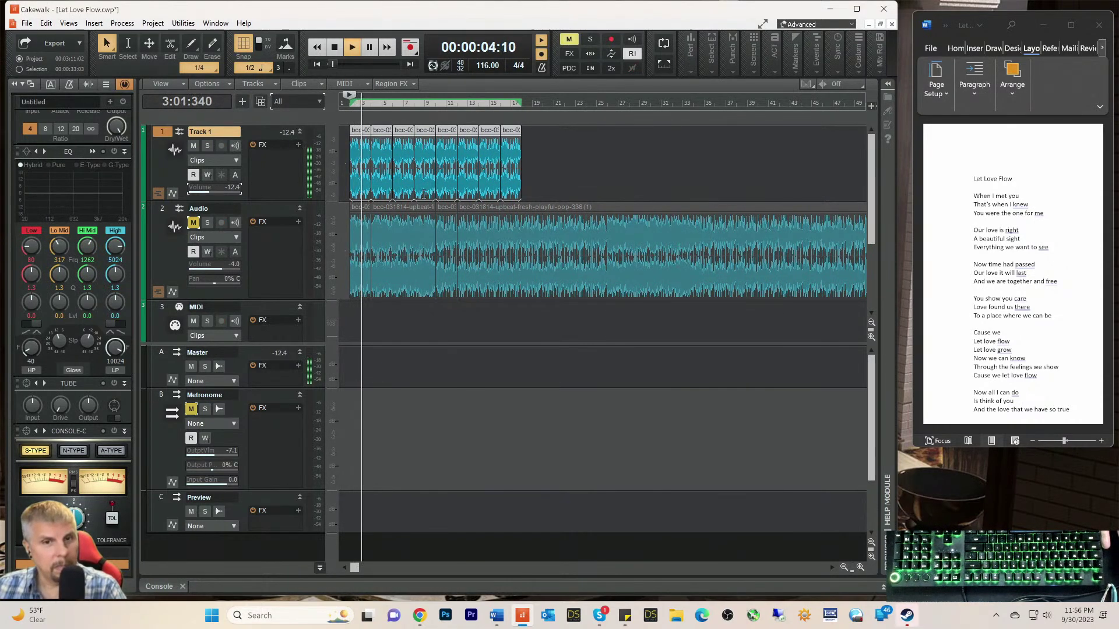
key(space)
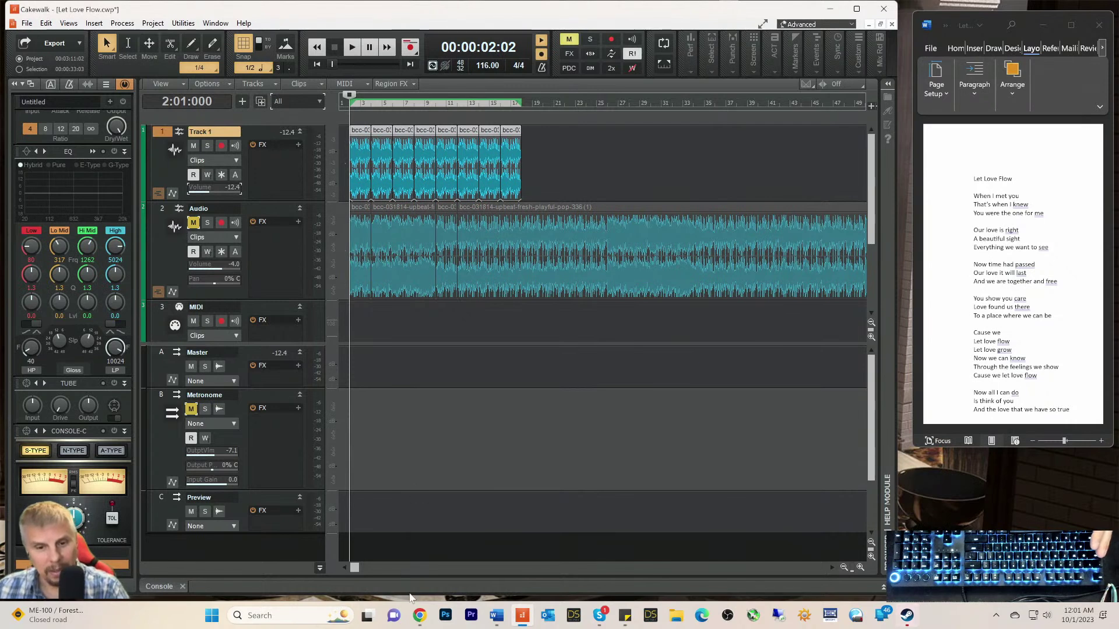
Step: Unmute the Audio track and briefly play the end of its clip from measure 91
drag(361, 568, 487, 581)
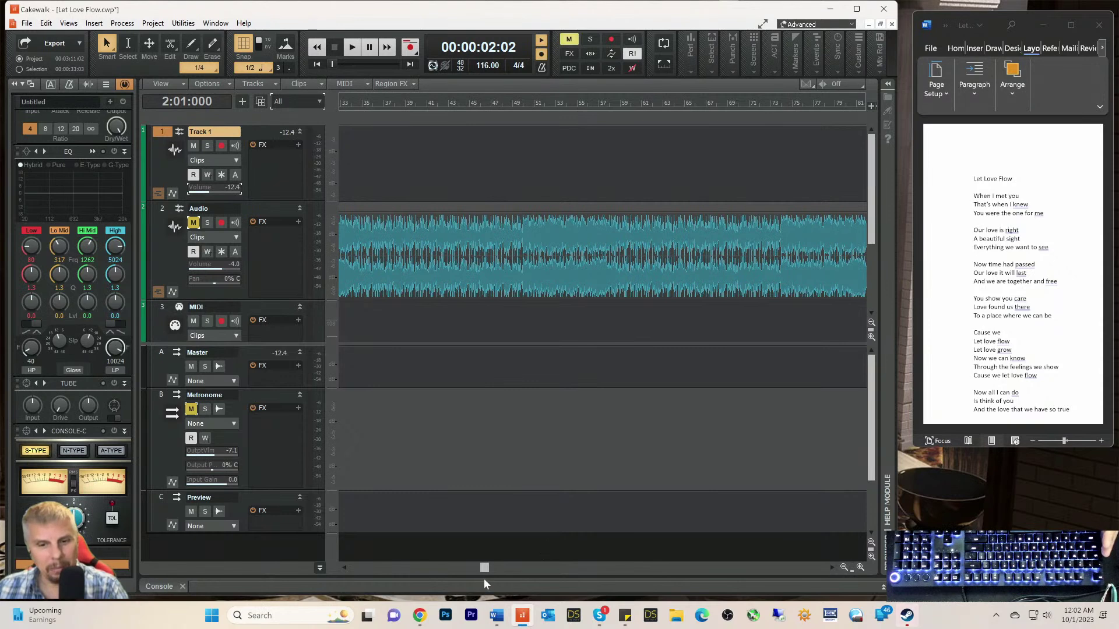
drag(484, 568, 583, 568)
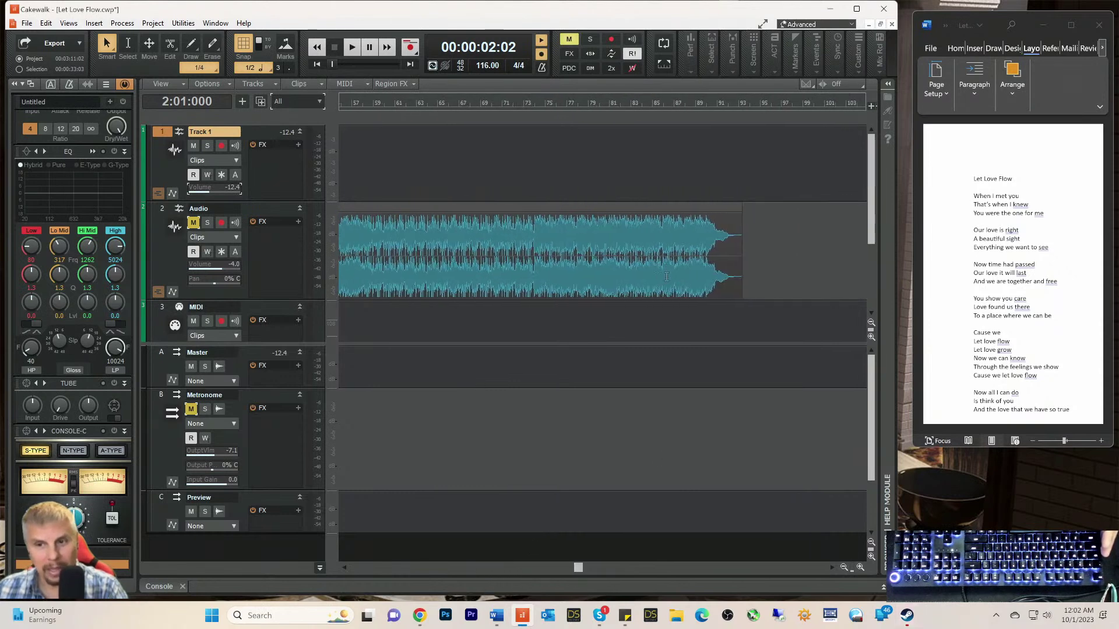
click(716, 104)
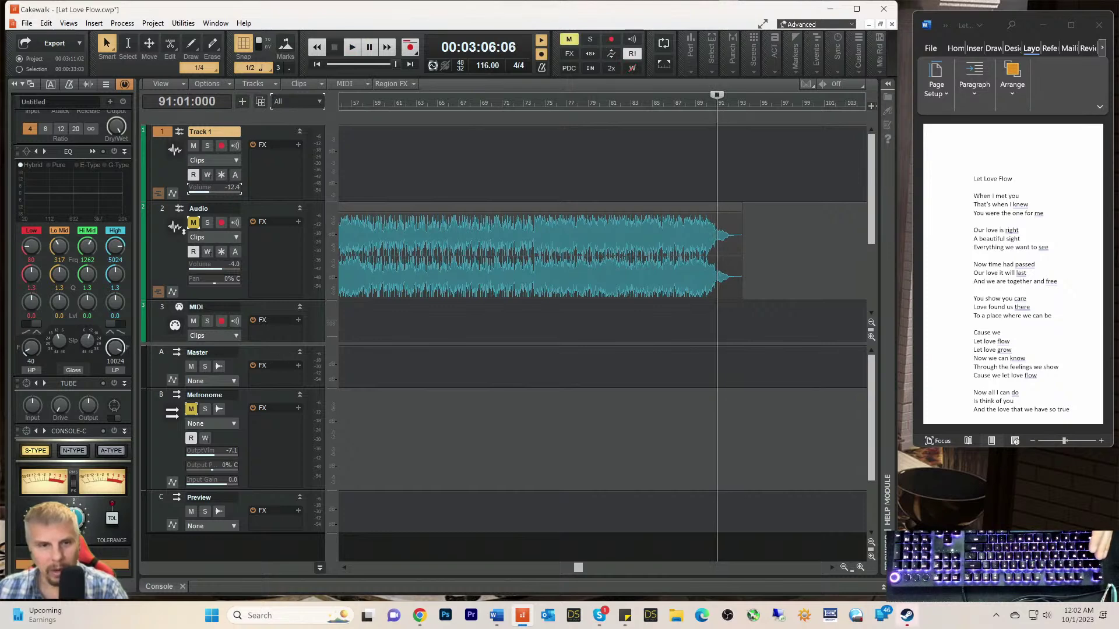
click(193, 222)
key(space)
key(space)
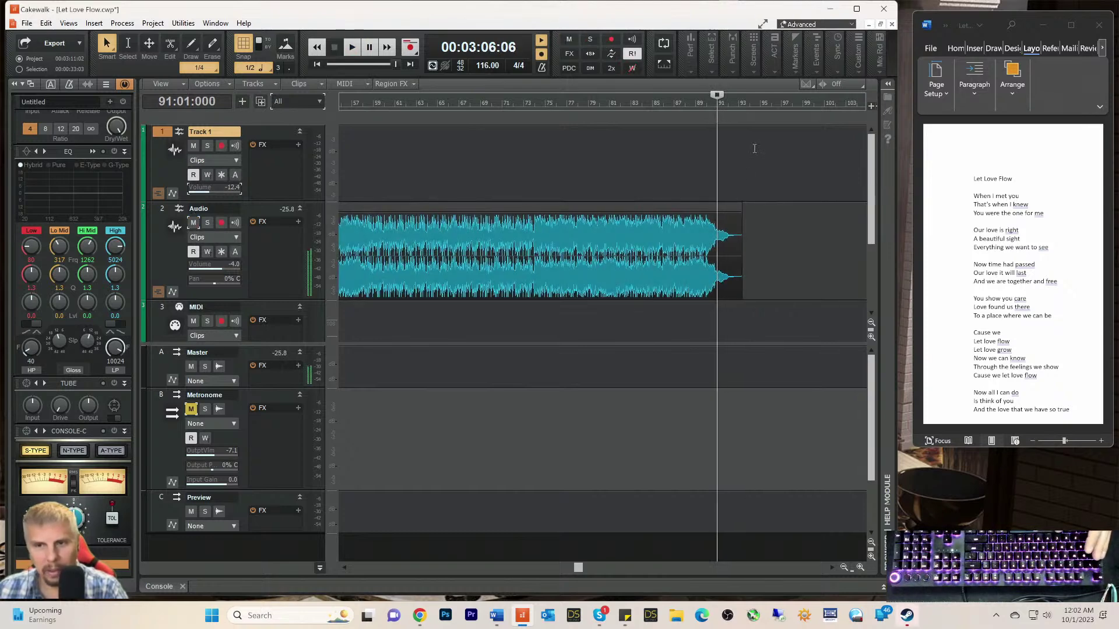
Step: Place the playhead at measure 90 and listen repeatedly to the Audio track's ending
click(704, 103)
key(space)
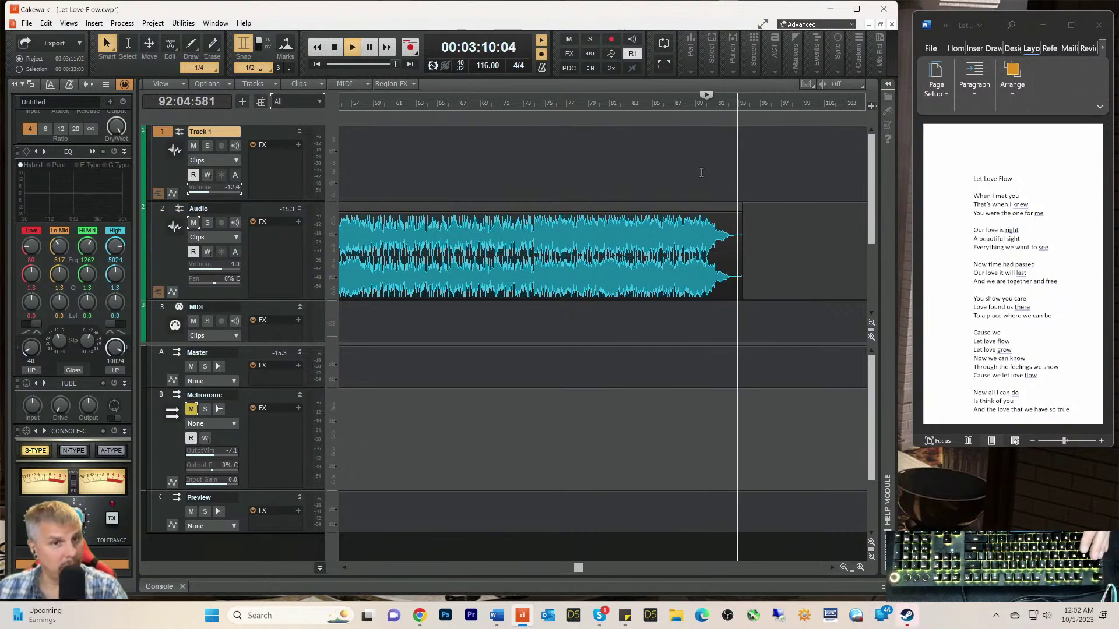
key(space)
key(space)
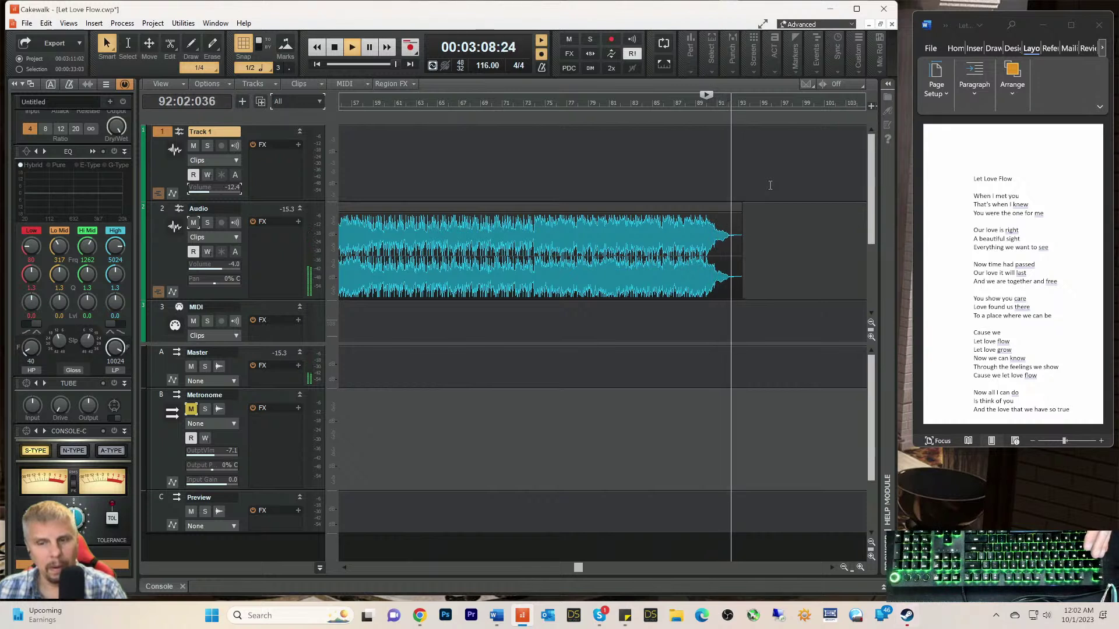
key(space)
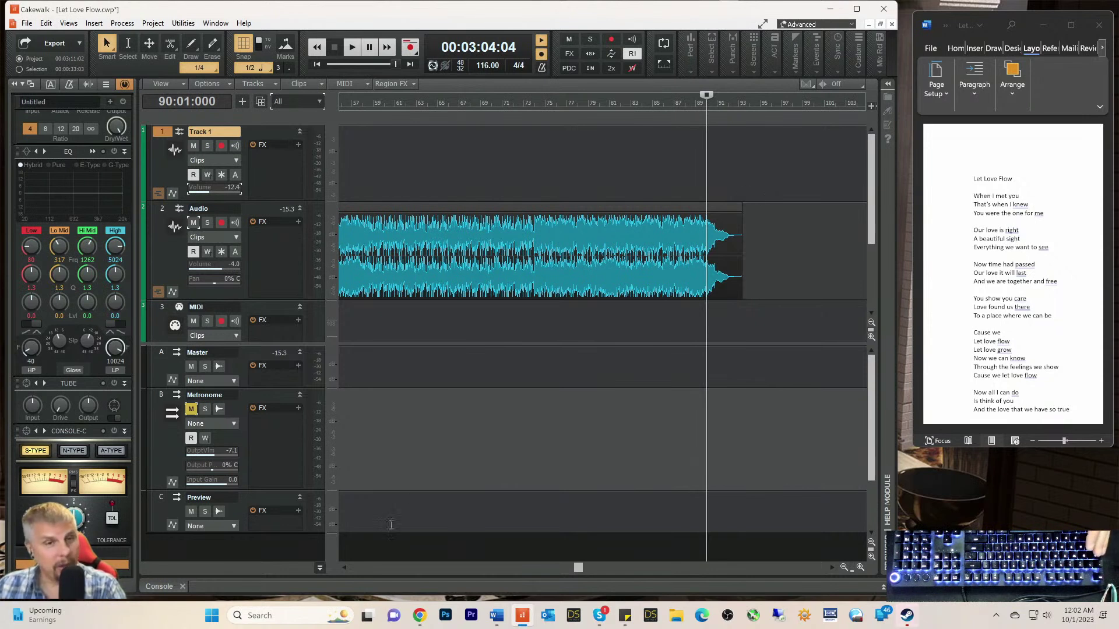
key(space)
key(space)
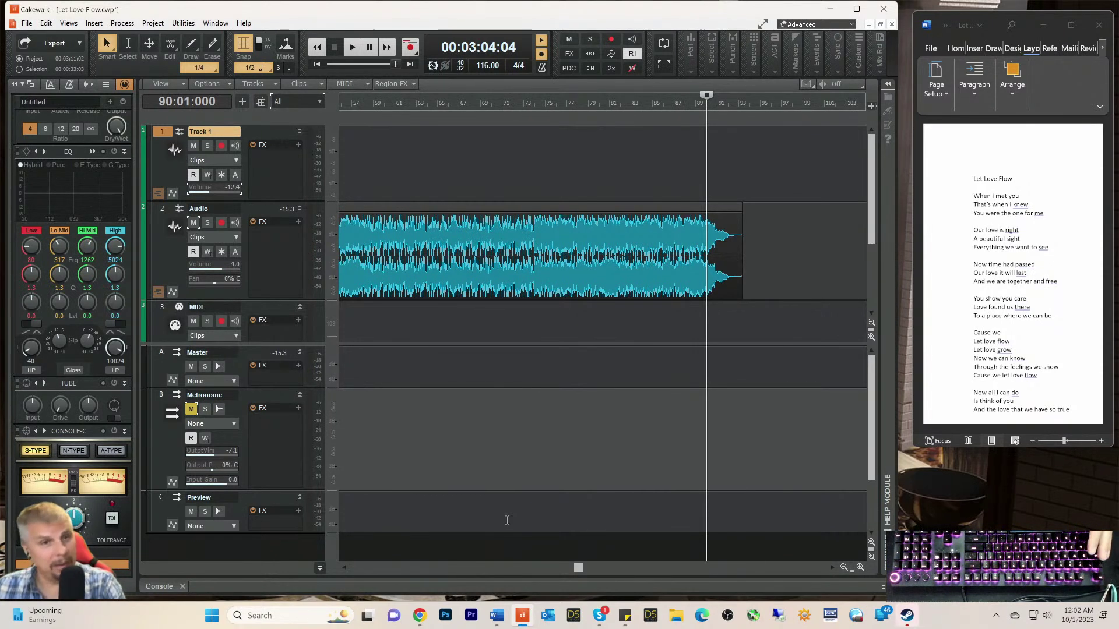
key(space)
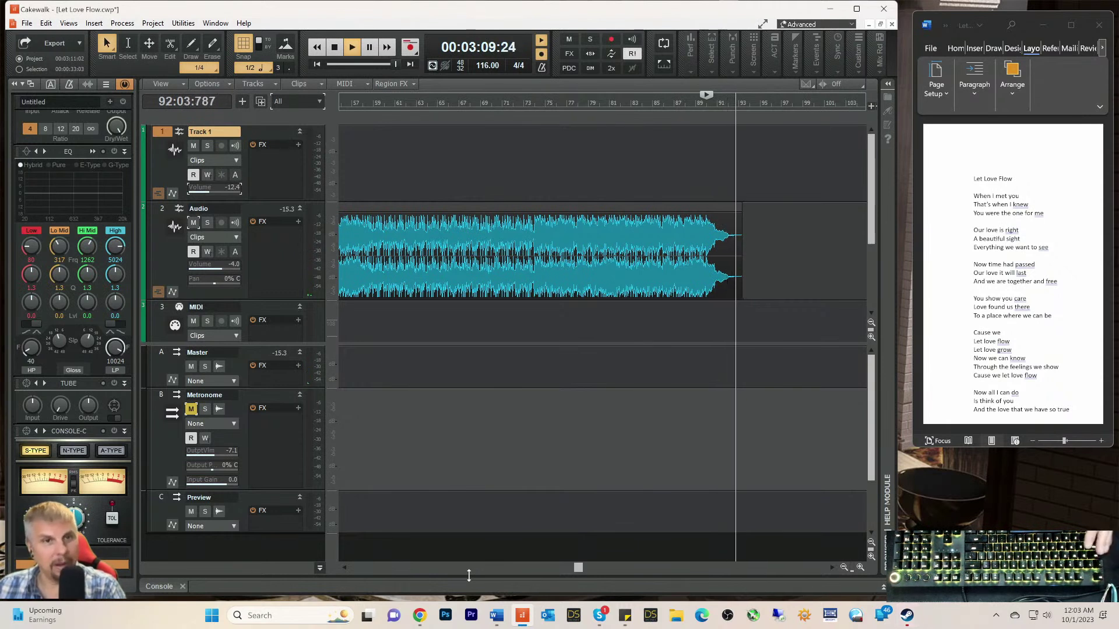
key(space)
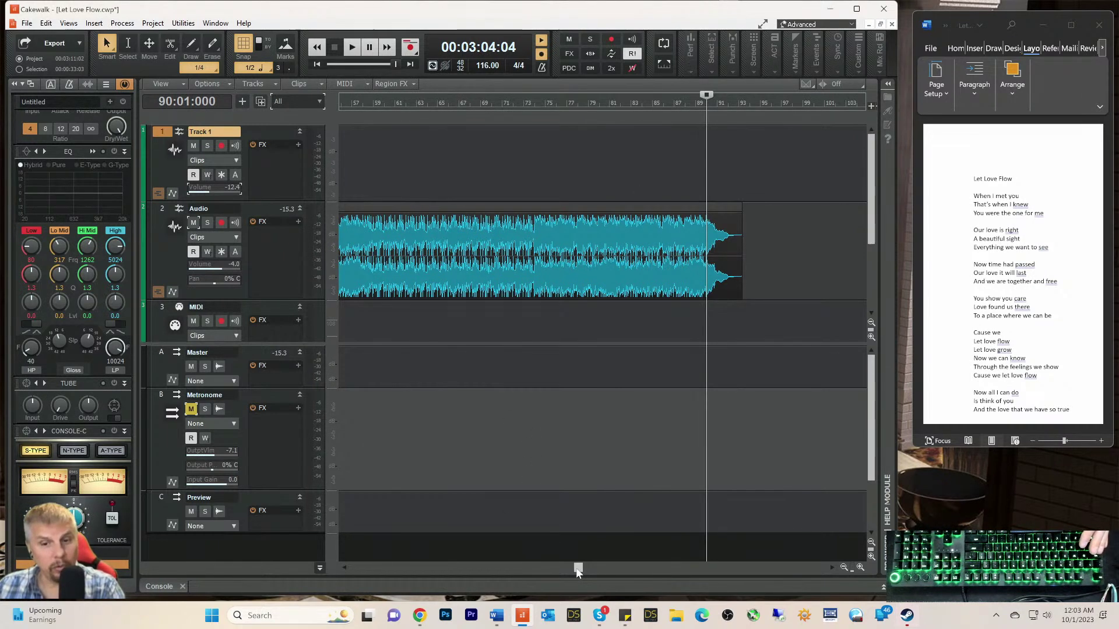
Step: Delete the split clips before measure 12 on the Audio track and extend the remaining clip's start back to measure 2
drag(578, 568, 497, 579)
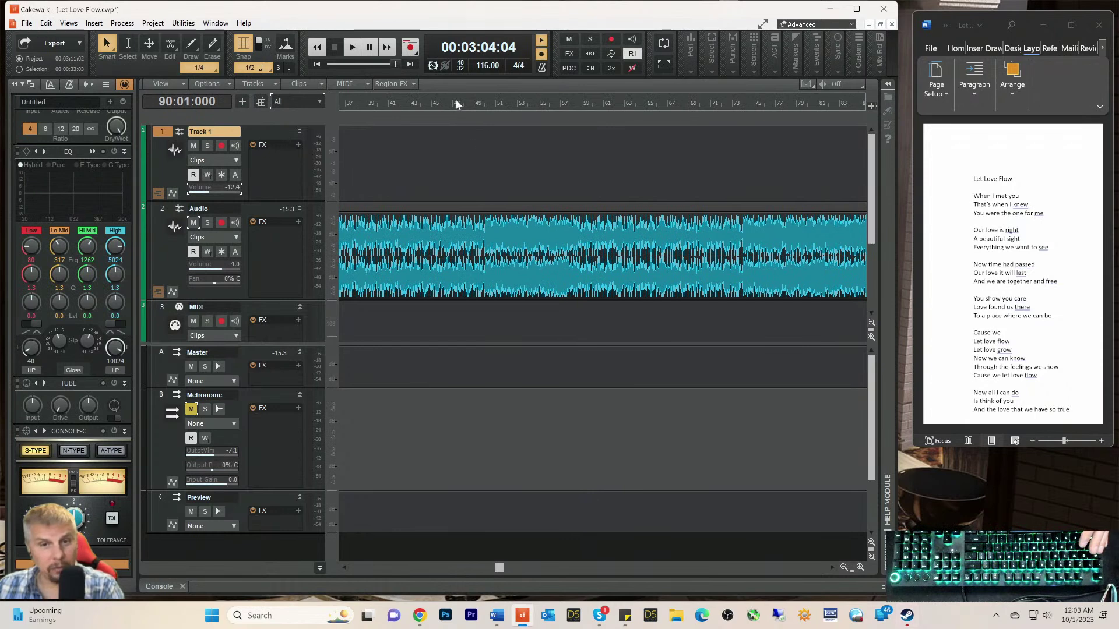
drag(509, 569, 244, 579)
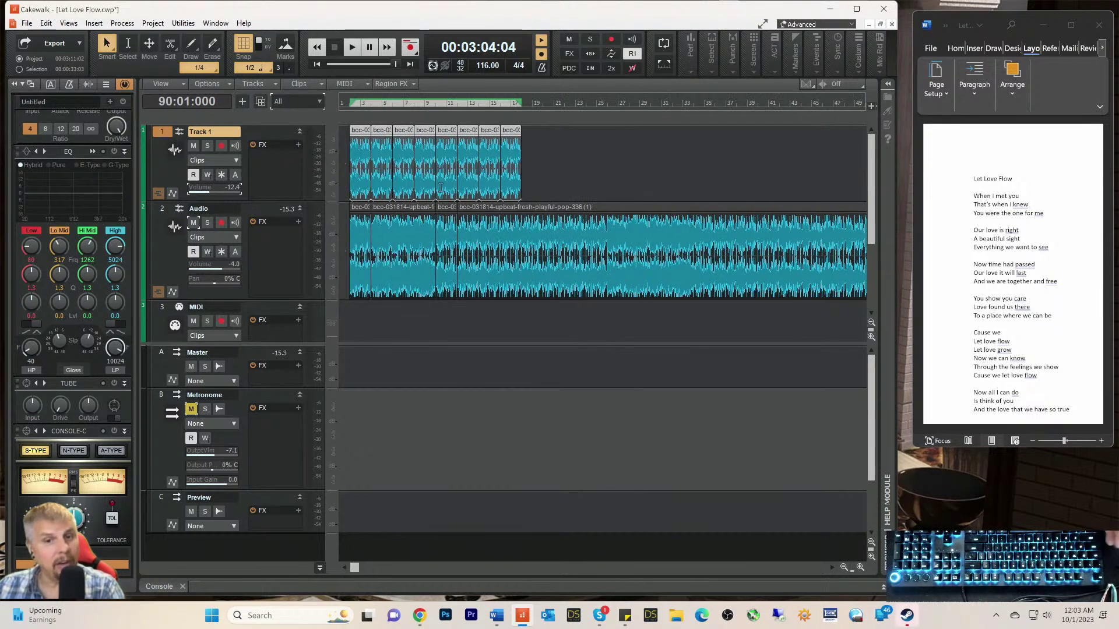
drag(451, 256, 326, 258)
key(Delete)
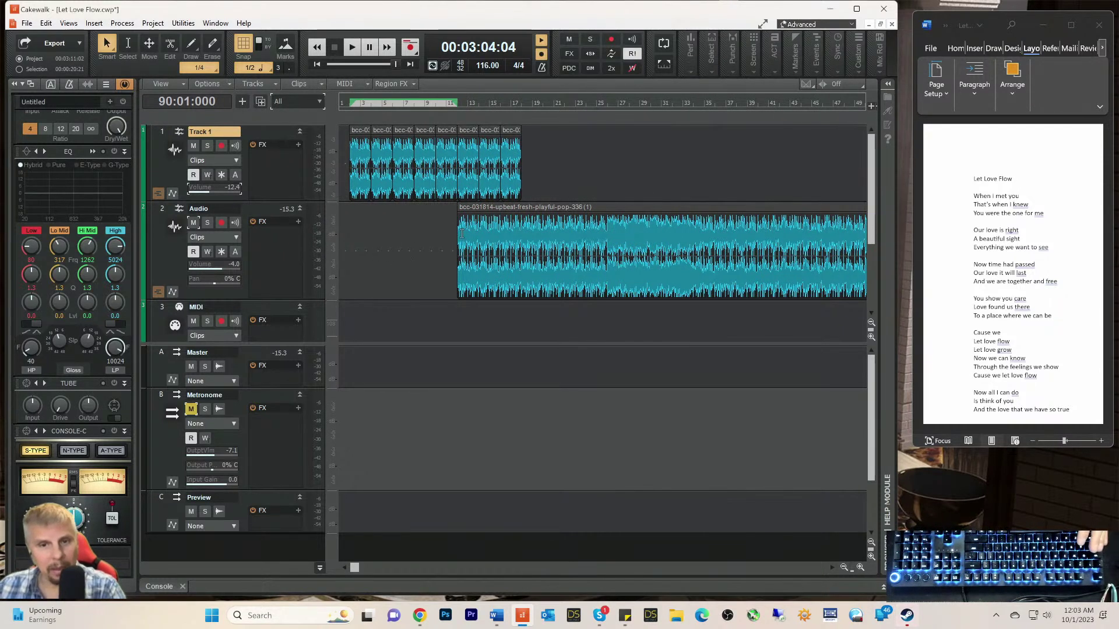
drag(458, 248, 348, 250)
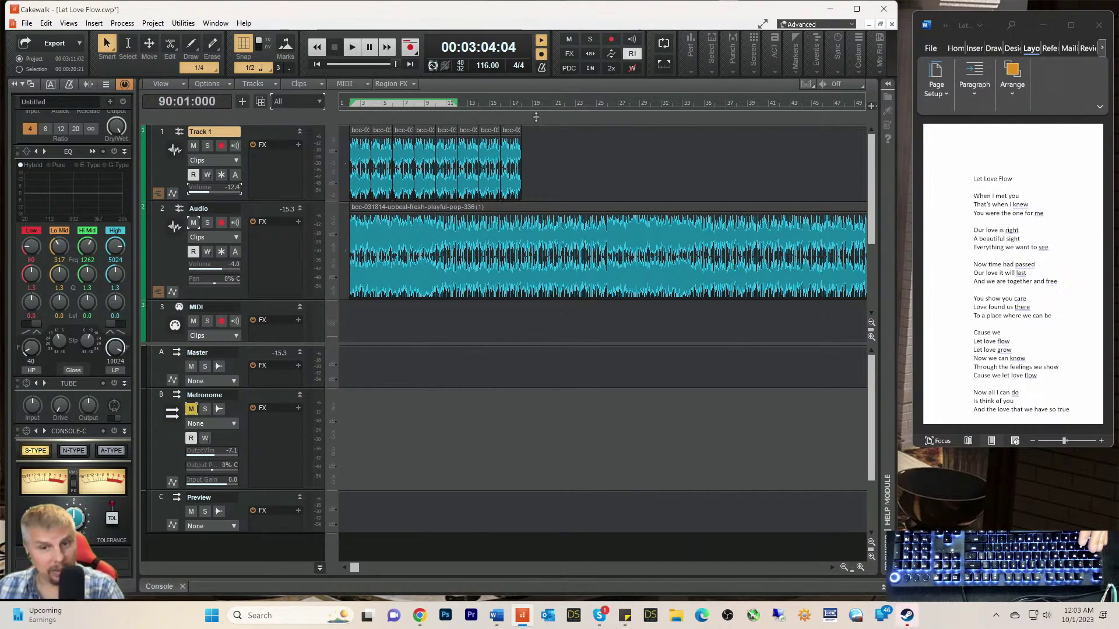
Step: Play the song from measure 20, beat 3 to check the restored Audio clip
click(546, 103)
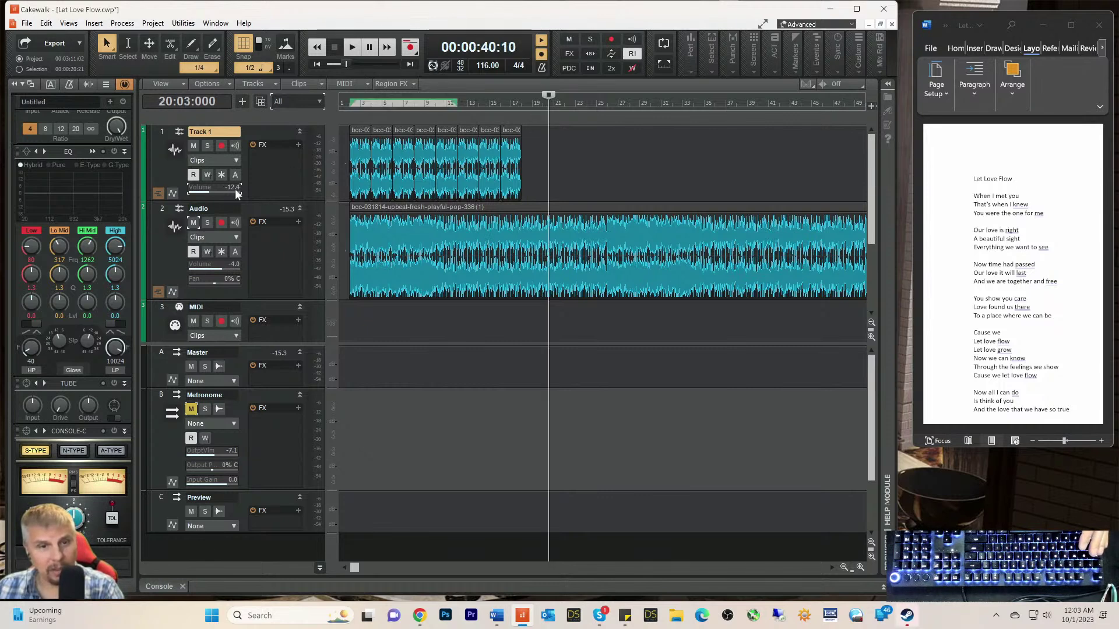
key(space)
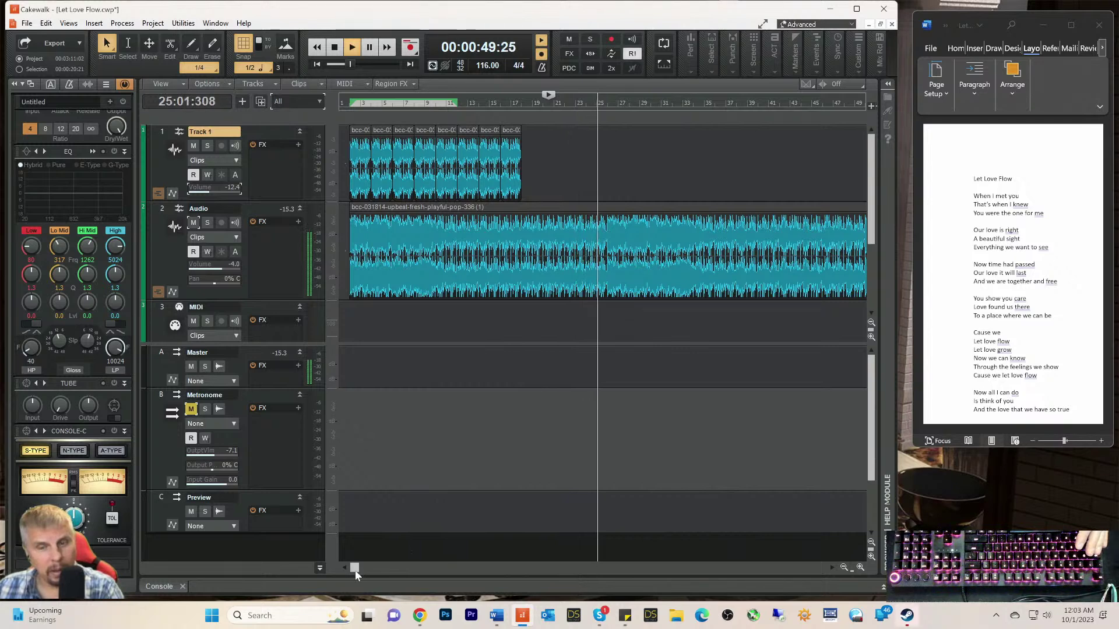
key(space)
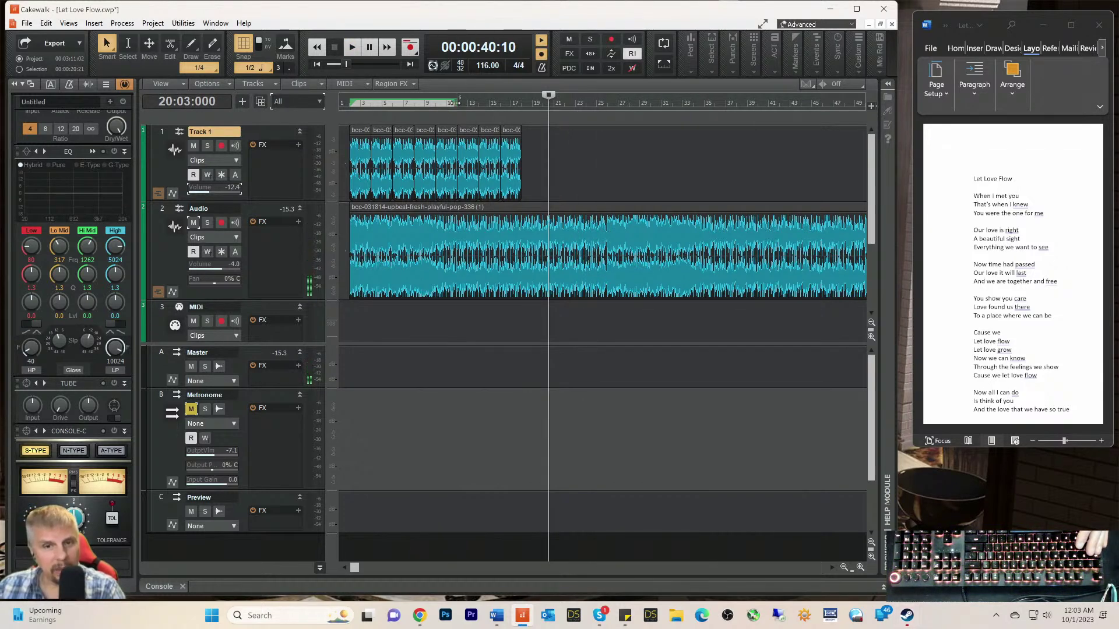
Step: Mute Track 1 and listen to the Audio track from measure 11
click(457, 103)
click(446, 104)
click(193, 145)
key(space)
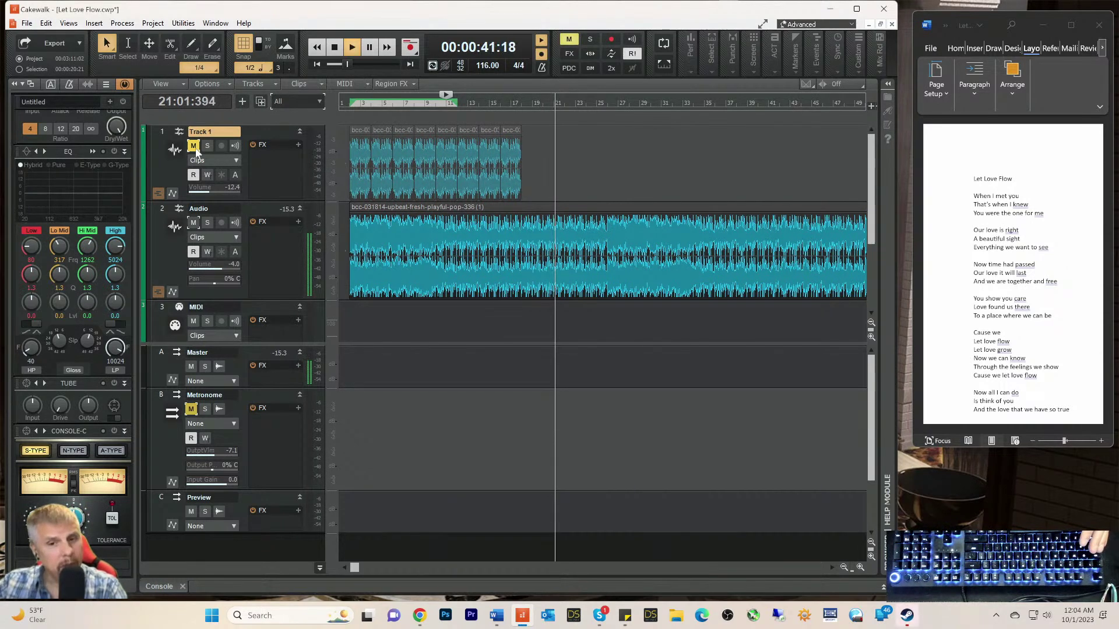
key(space)
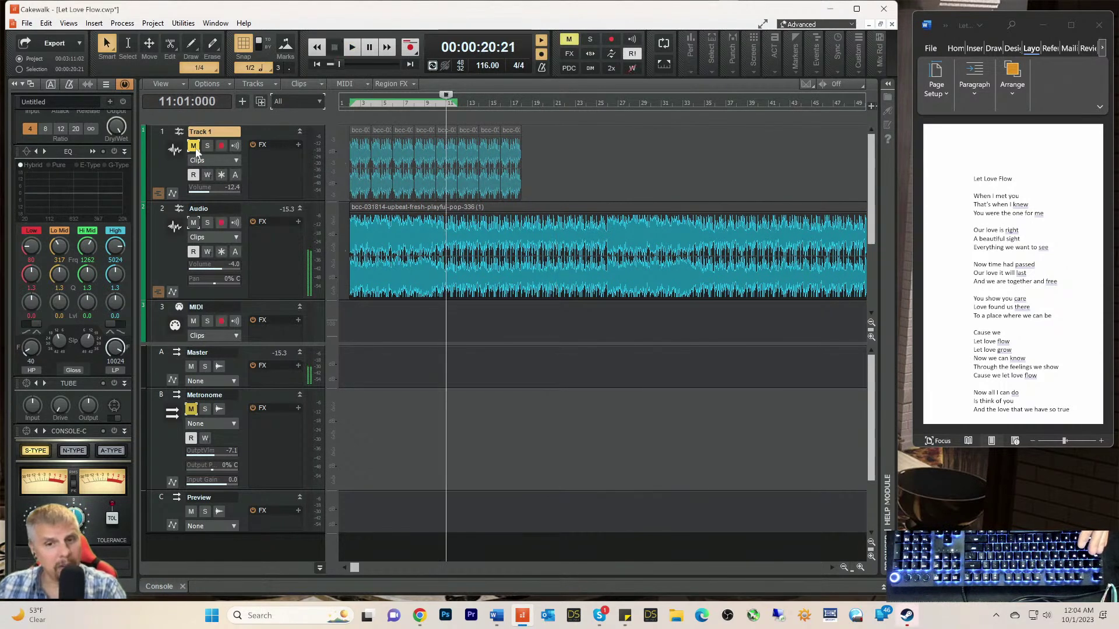
key(space)
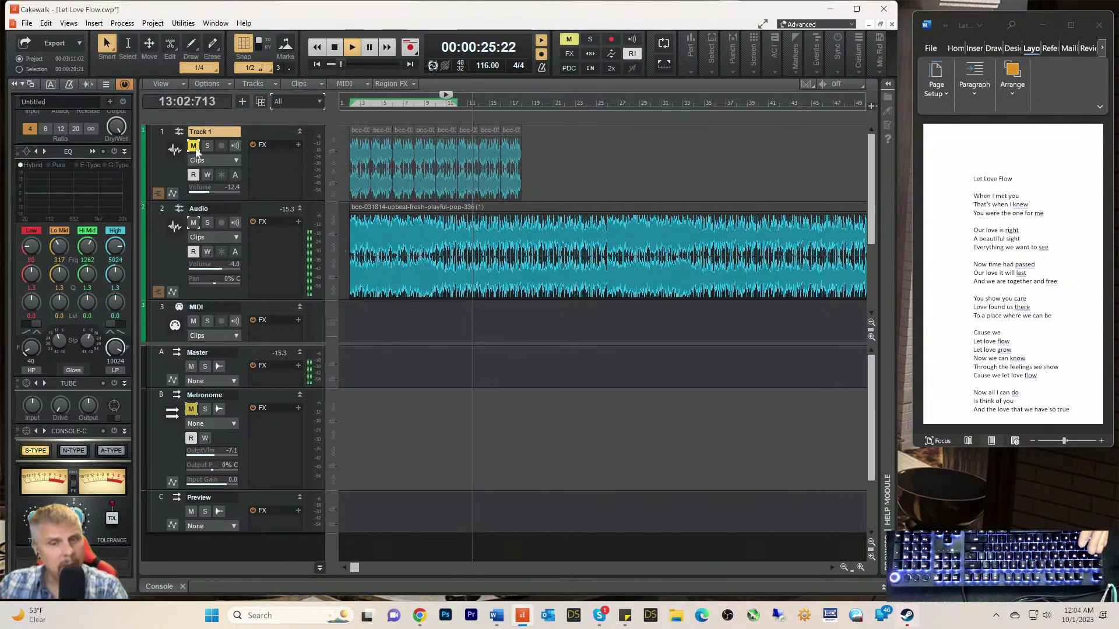
key(space)
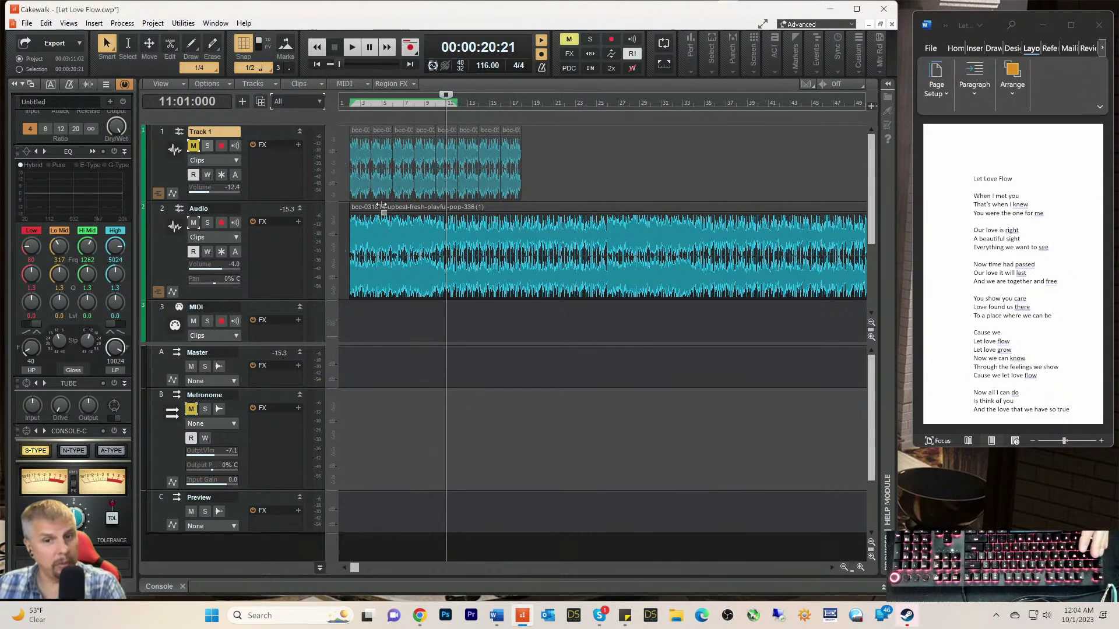
key(space)
key(space)
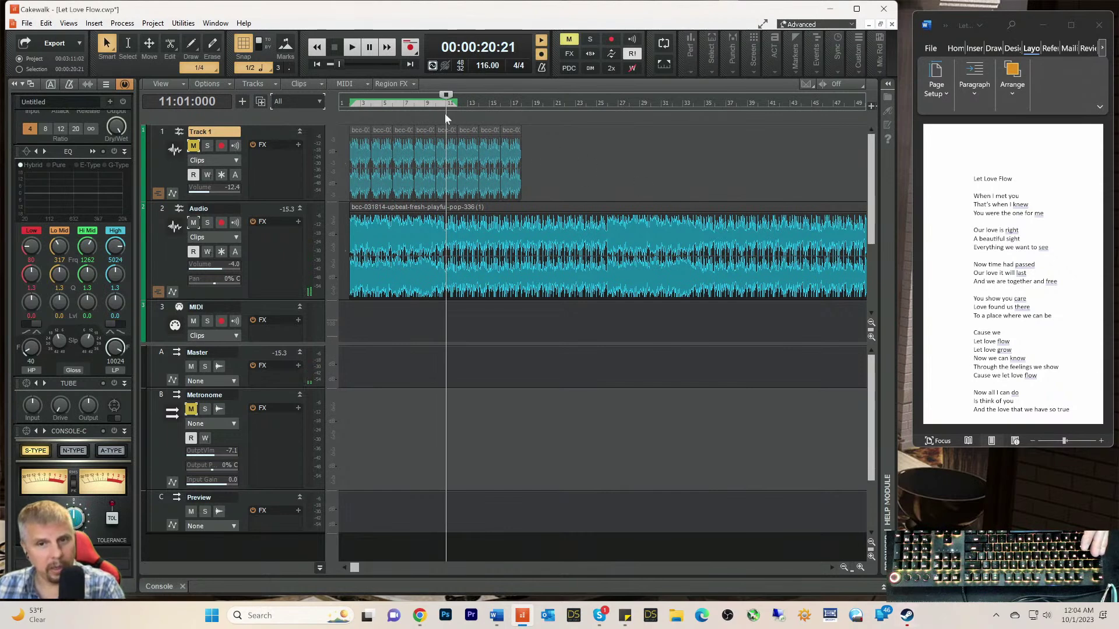
Step: Move the playhead to measure 10 and listen repeatedly to the section change on the Audio track
click(435, 103)
key(space)
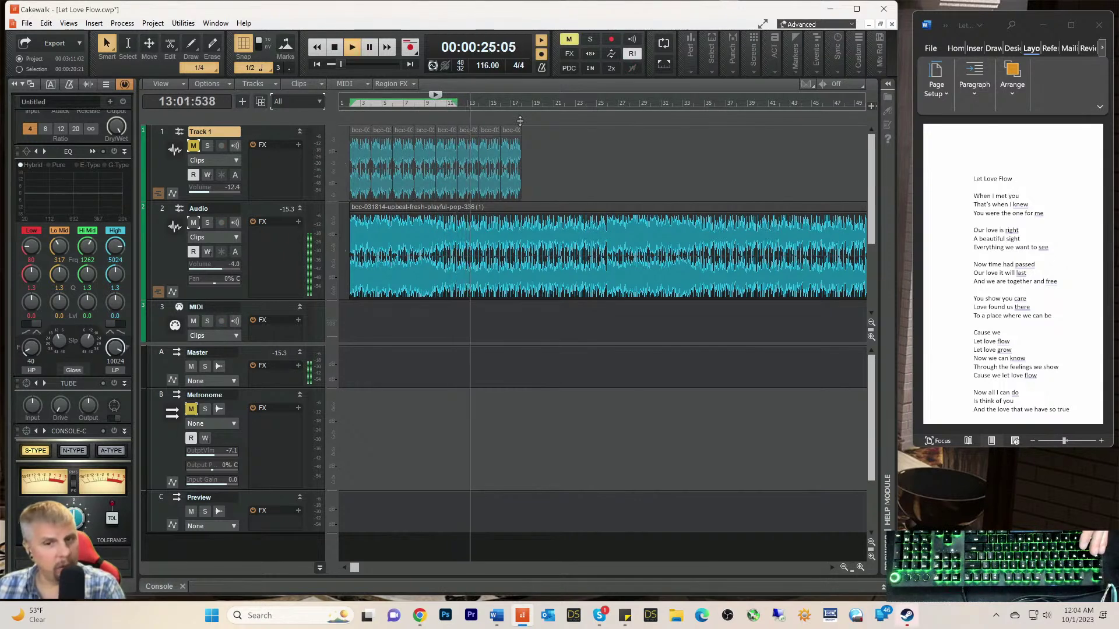
key(space)
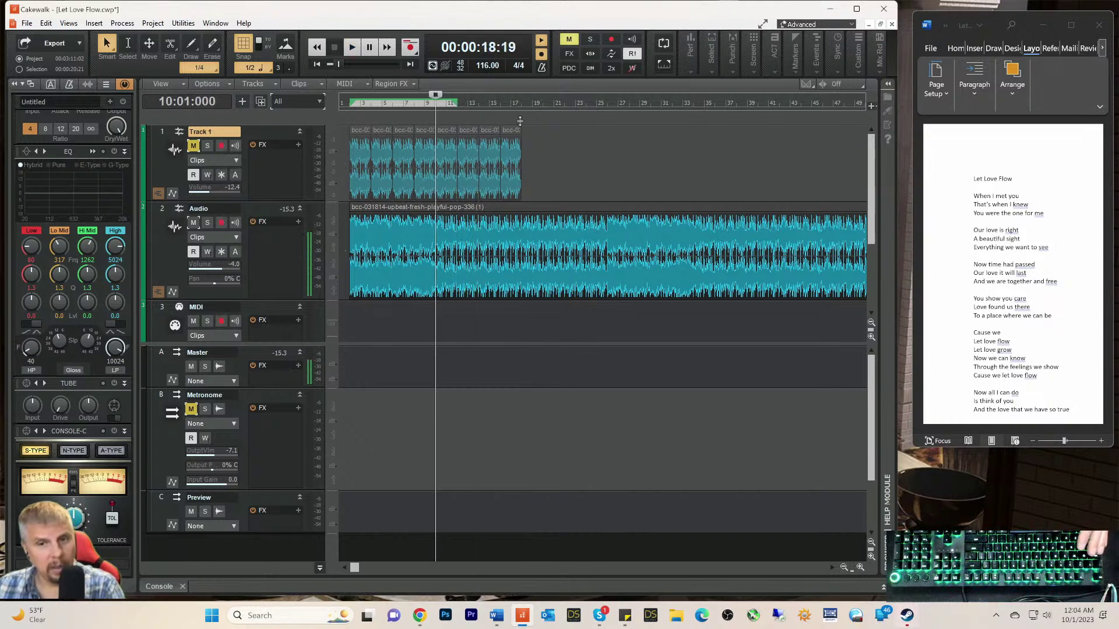
key(space)
key(space)
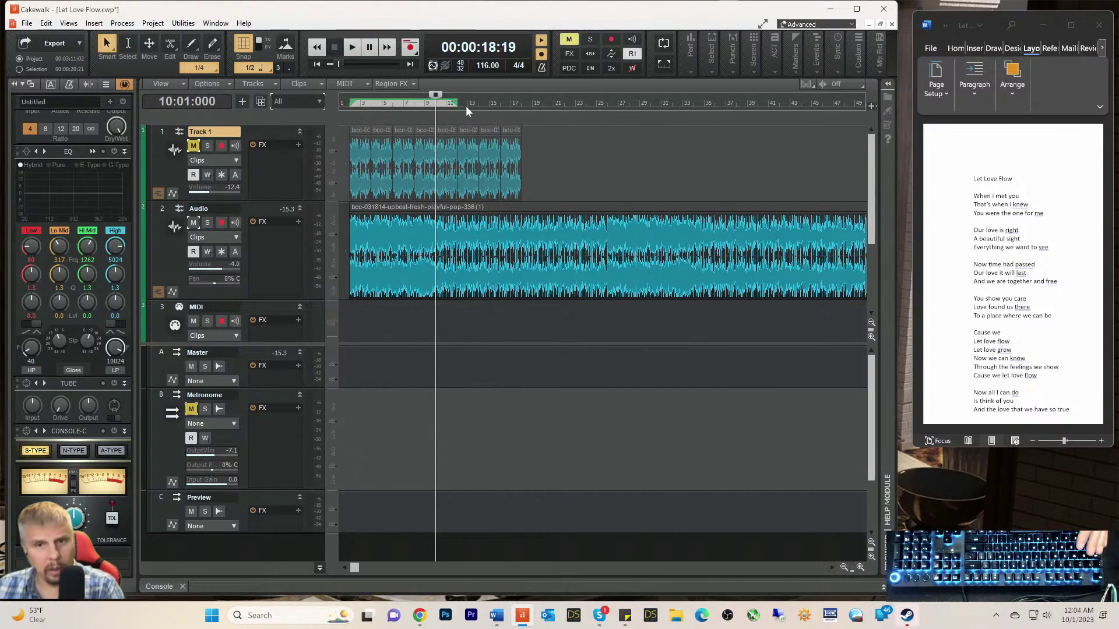
key(space)
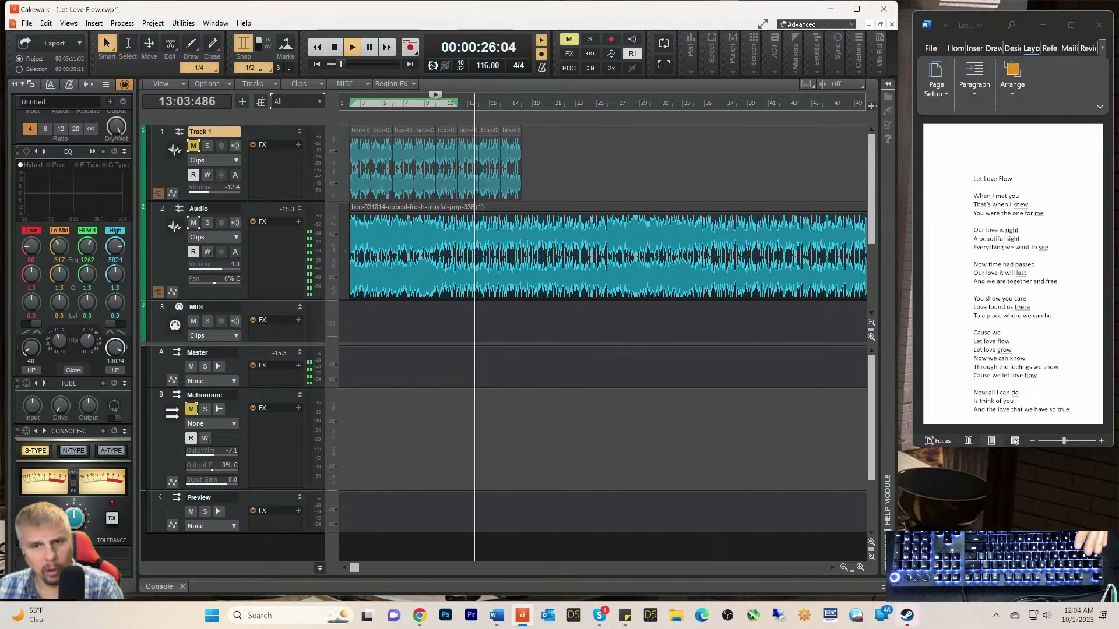
key(space)
key(space)
key(space)
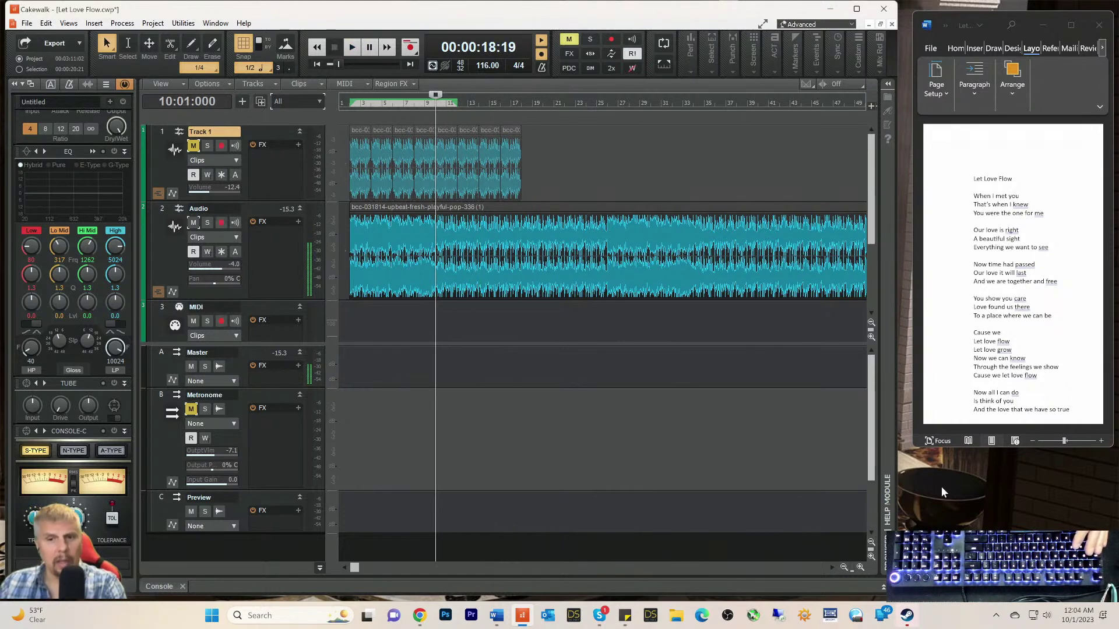
Step: Place the playhead at measure 45 and briefly play the middle of the Audio track
drag(349, 570, 410, 570)
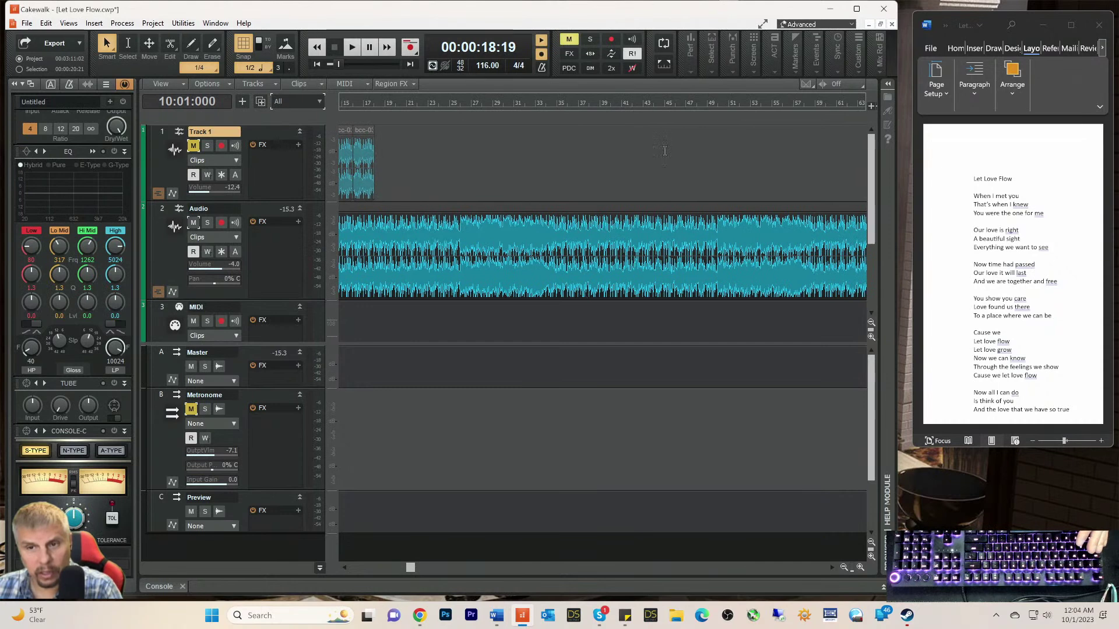
click(663, 105)
key(space)
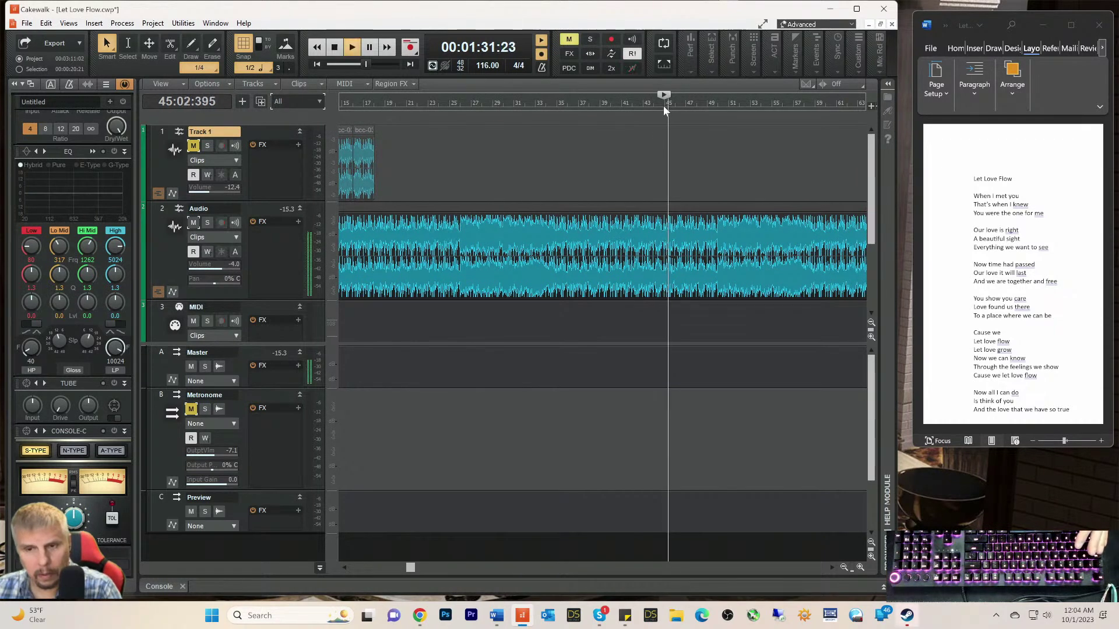
key(space)
Step: Move the playhead to measure 46 and listen to the Audio track's transition from there
click(673, 102)
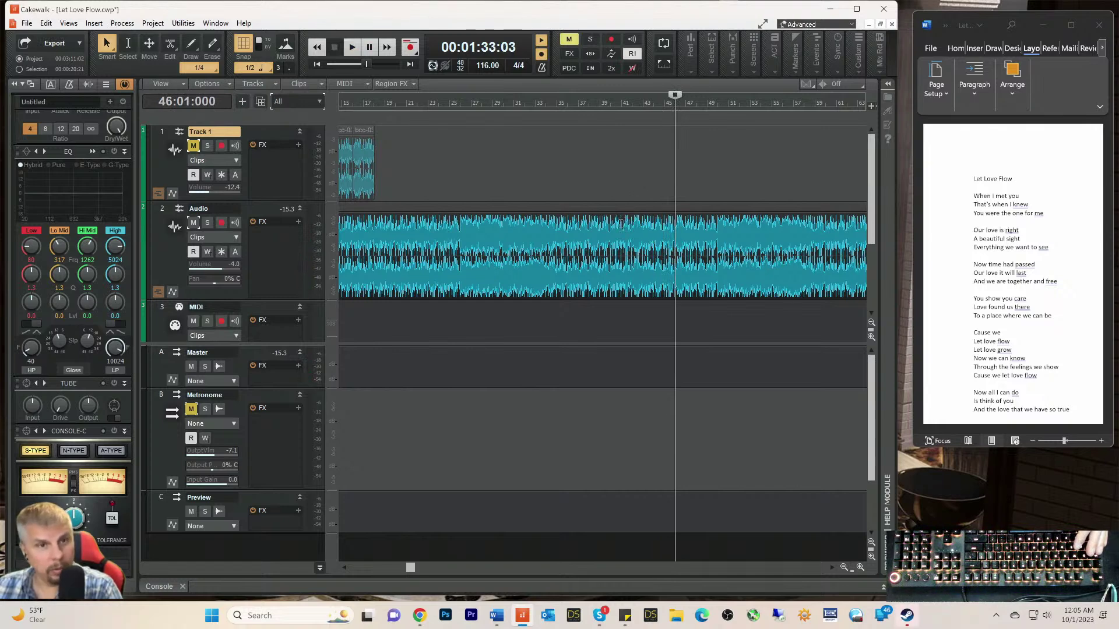
key(space)
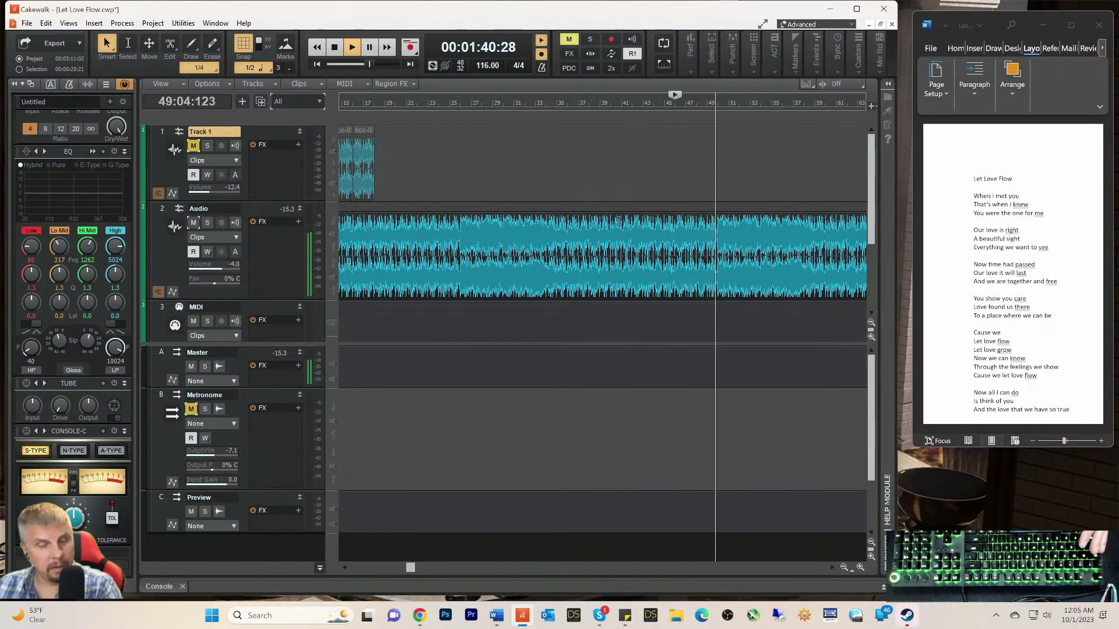
key(space)
key(space)
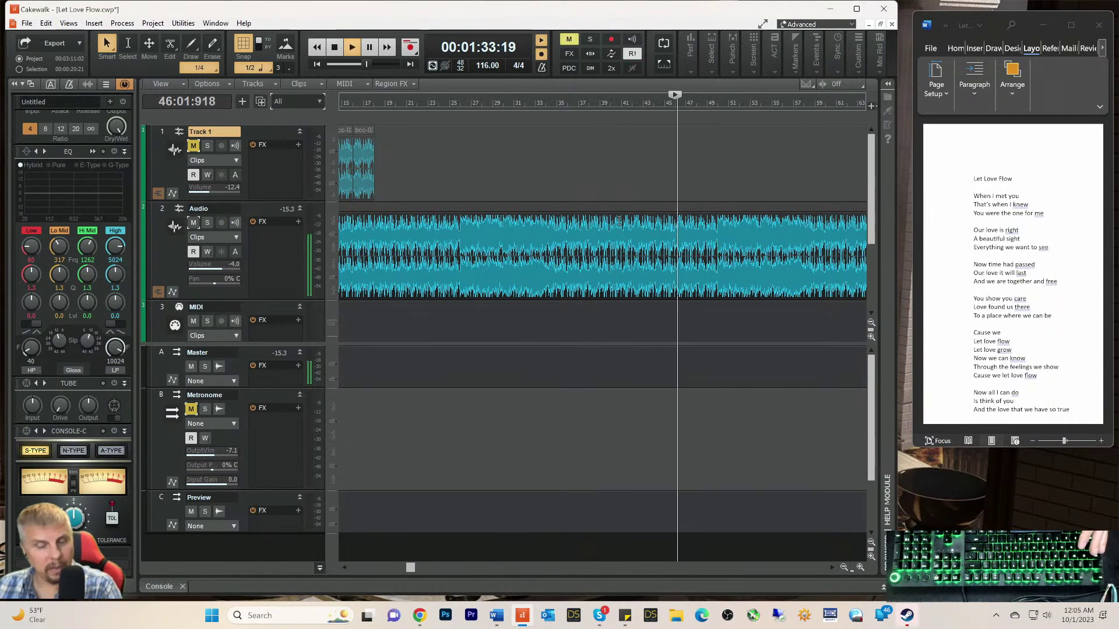
Step: Stop playback, move the playhead to measure 68 and listen to the later part of the Audio track
key(space)
drag(408, 568, 533, 567)
click(585, 101)
key(space)
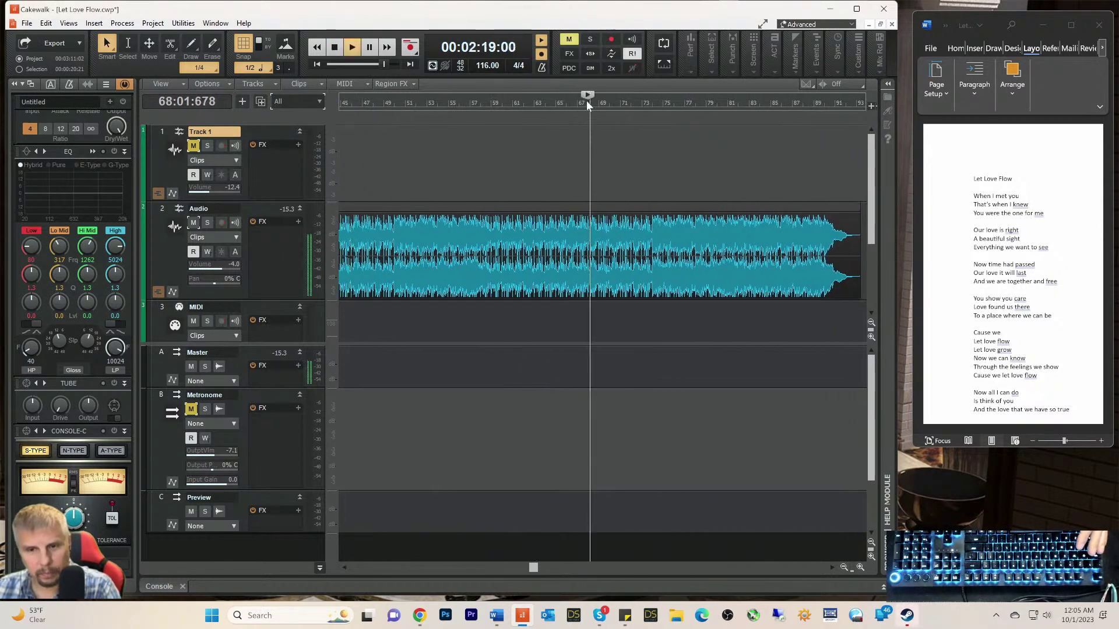
Step: Listen briefly to the Audio track from measure 66, and again from measure 64
key(space)
click(565, 100)
key(space)
key(space)
click(544, 100)
key(space)
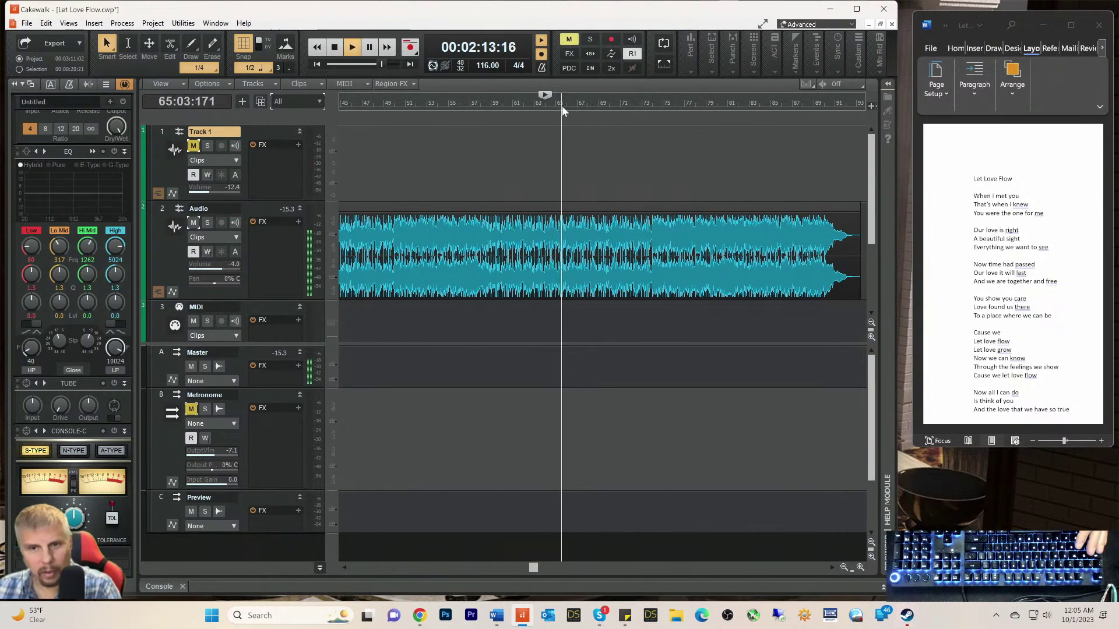
Step: Set the playhead to measure 66 and listen twice to the Audio track's section from there
click(565, 104)
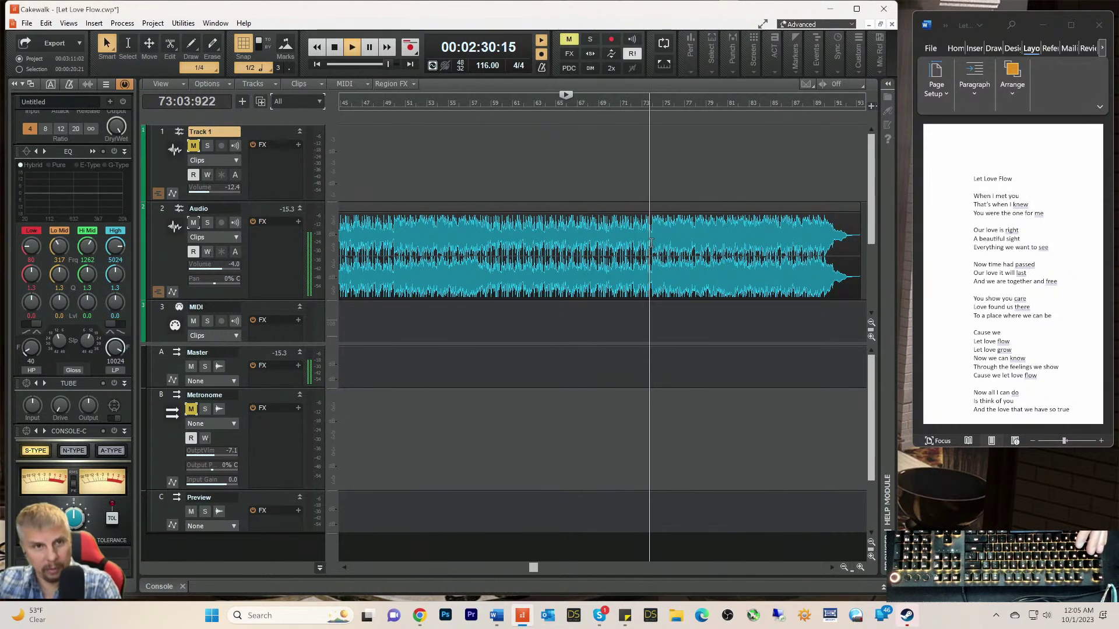
key(space)
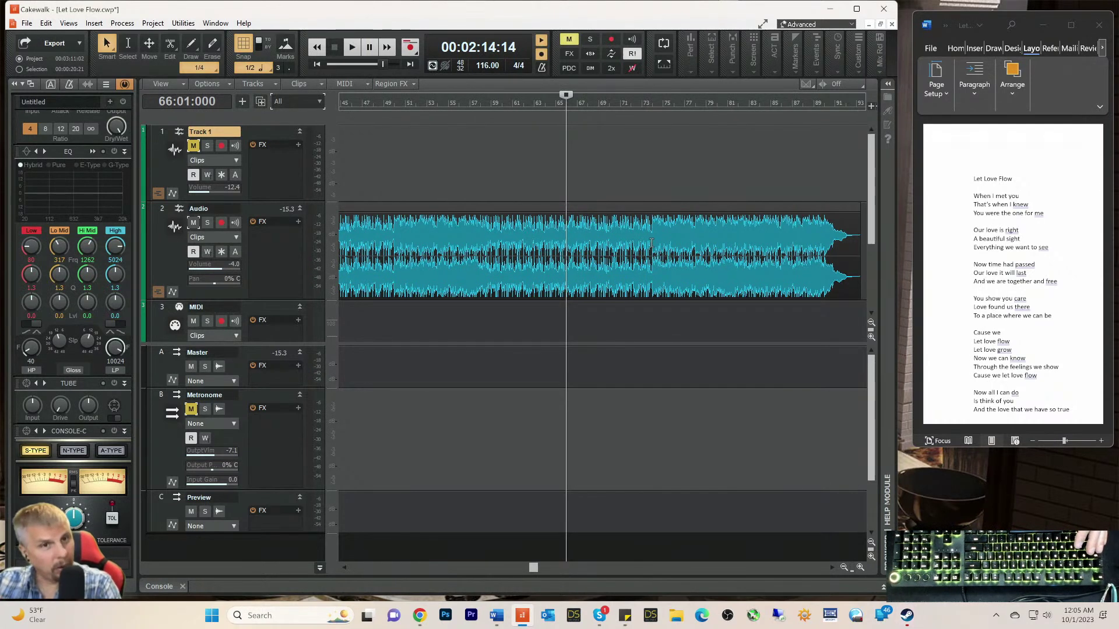
key(space)
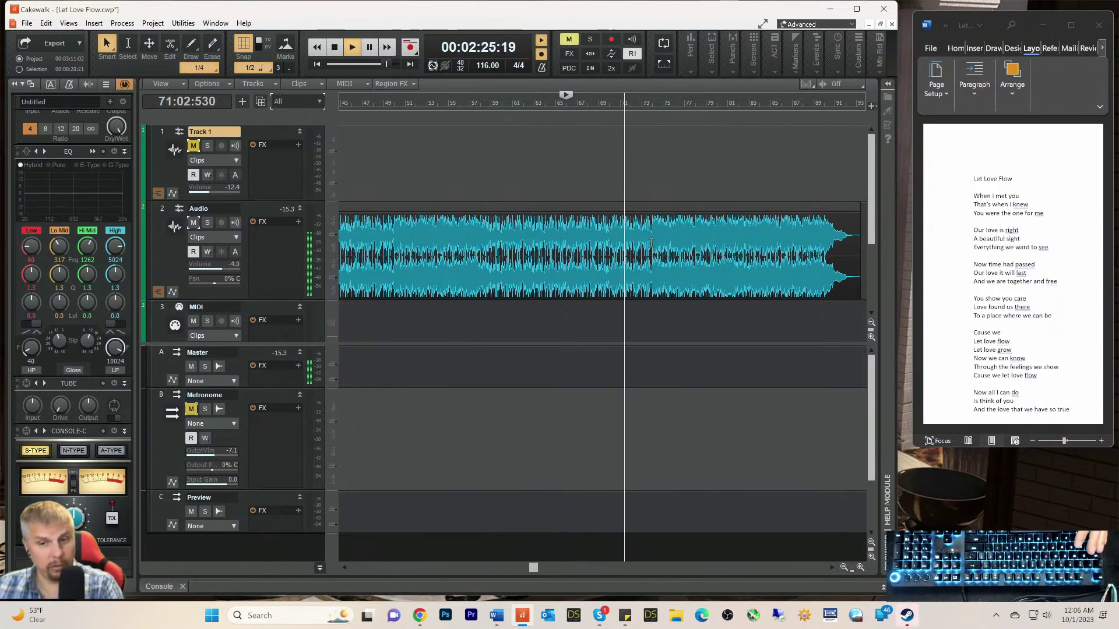
key(space)
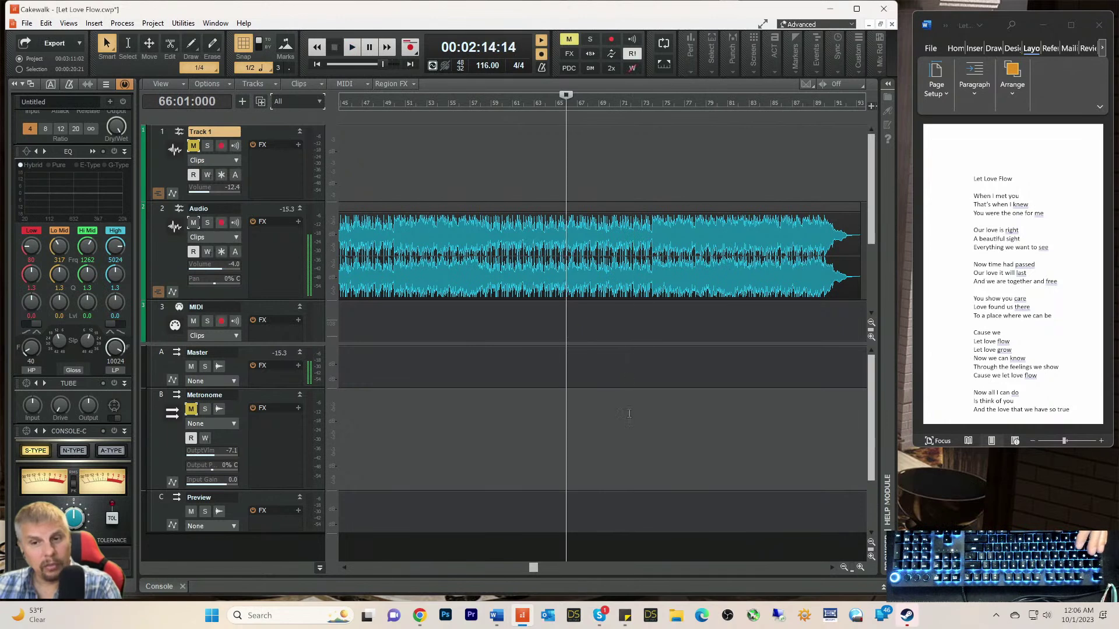
Step: Look over the full arrangement, return to the song's start and place the playhead at measure 2
click(844, 567)
click(844, 567)
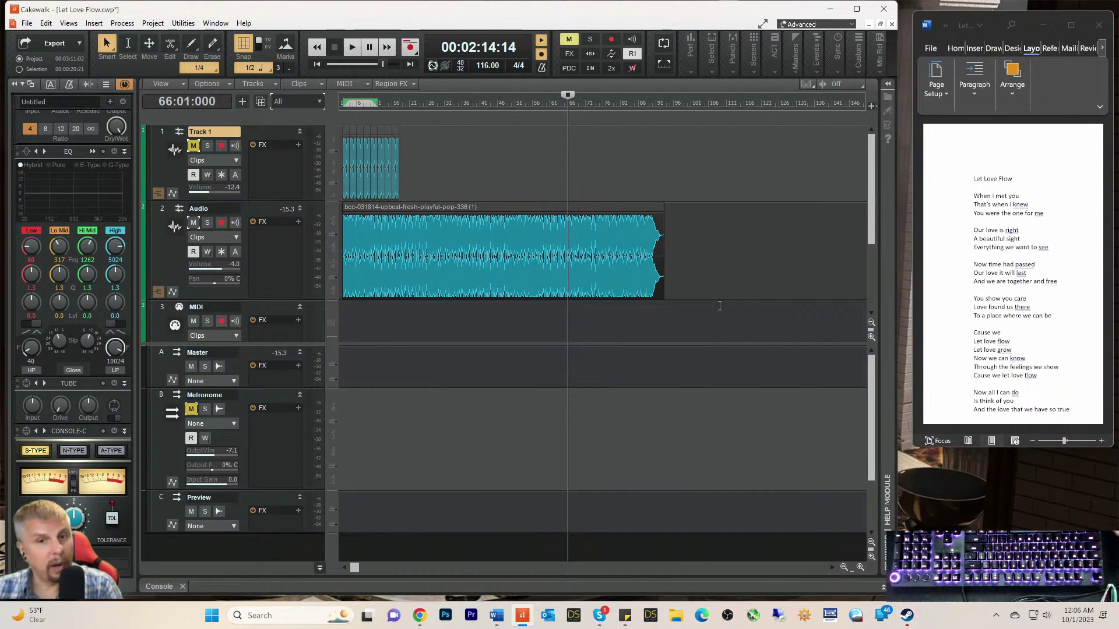
click(859, 569)
click(859, 569)
click(859, 569)
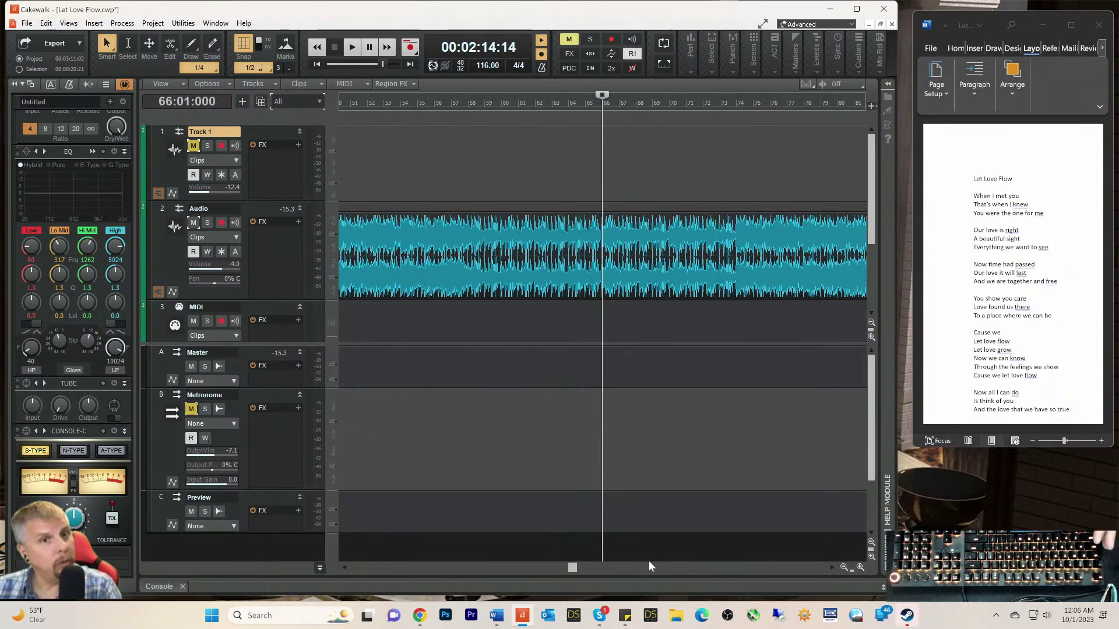
drag(573, 571, 354, 567)
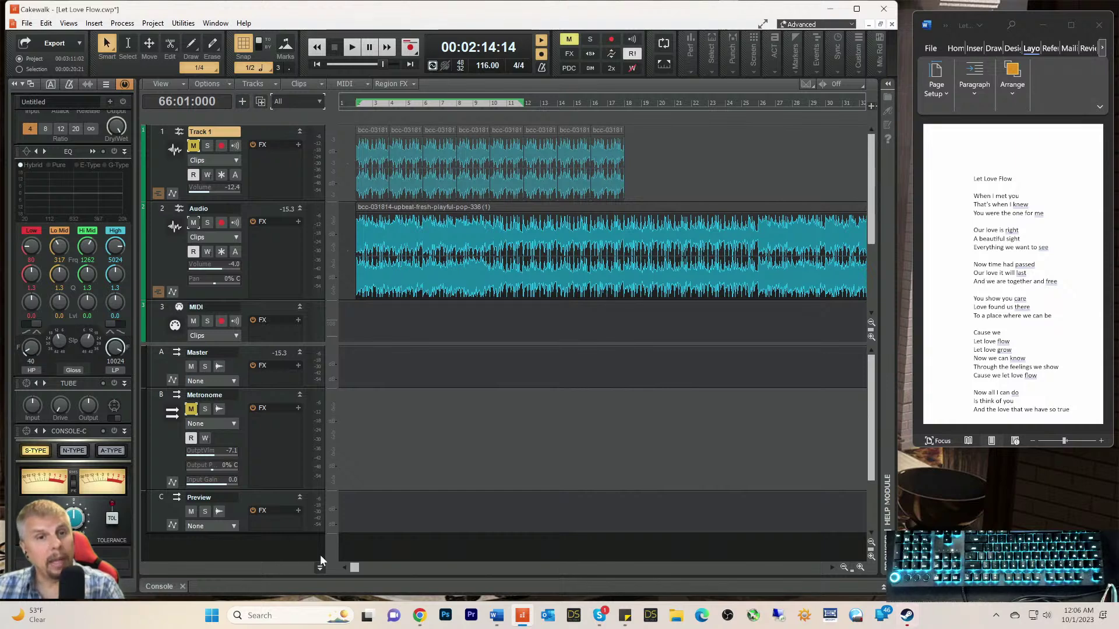
click(354, 103)
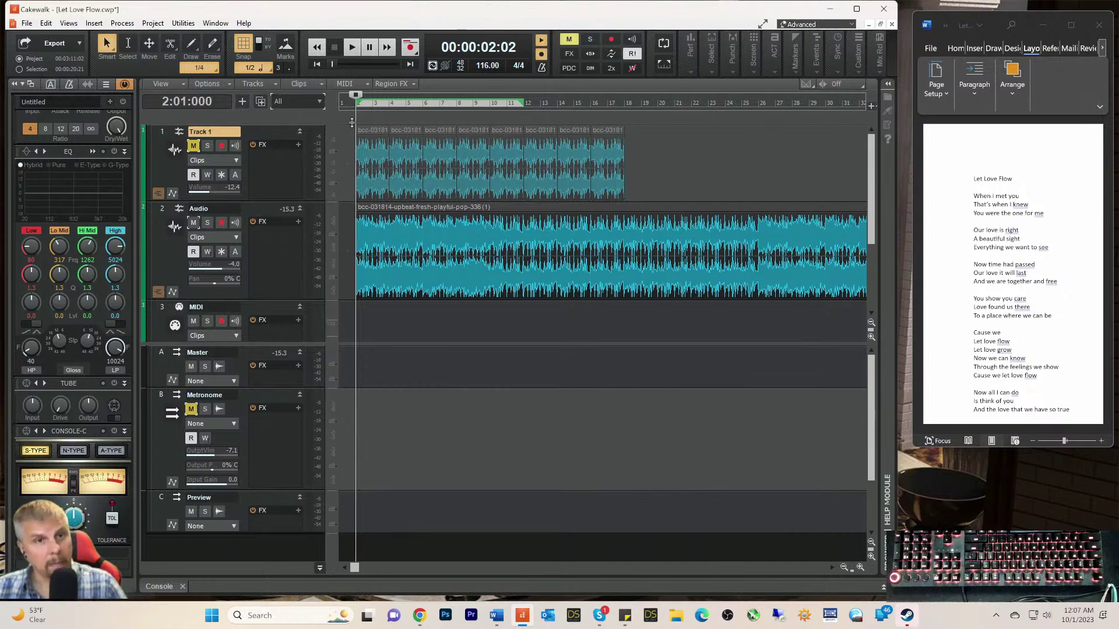
Step: Examine the full Audio waveform against the looped Track 1 clips, both as an overview and close up
click(843, 566)
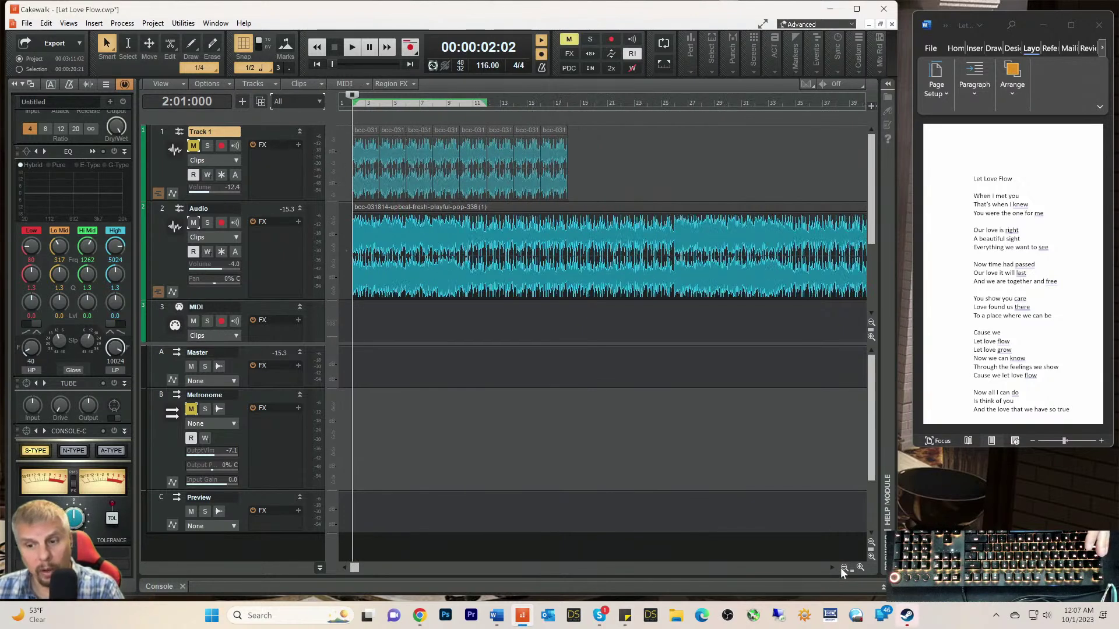
click(843, 567)
click(843, 567)
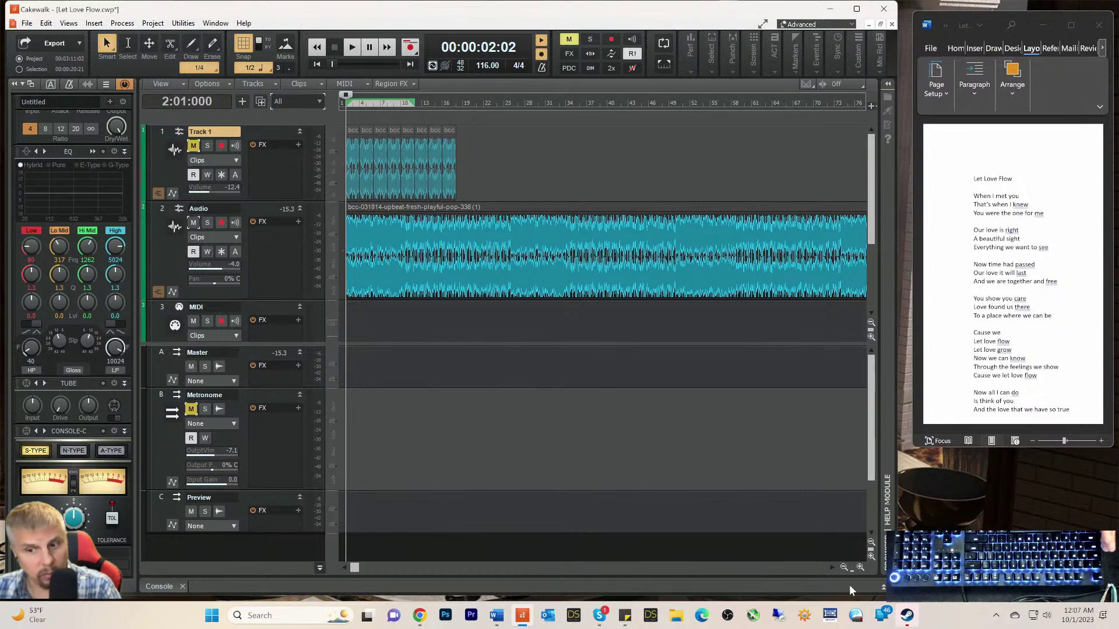
click(844, 567)
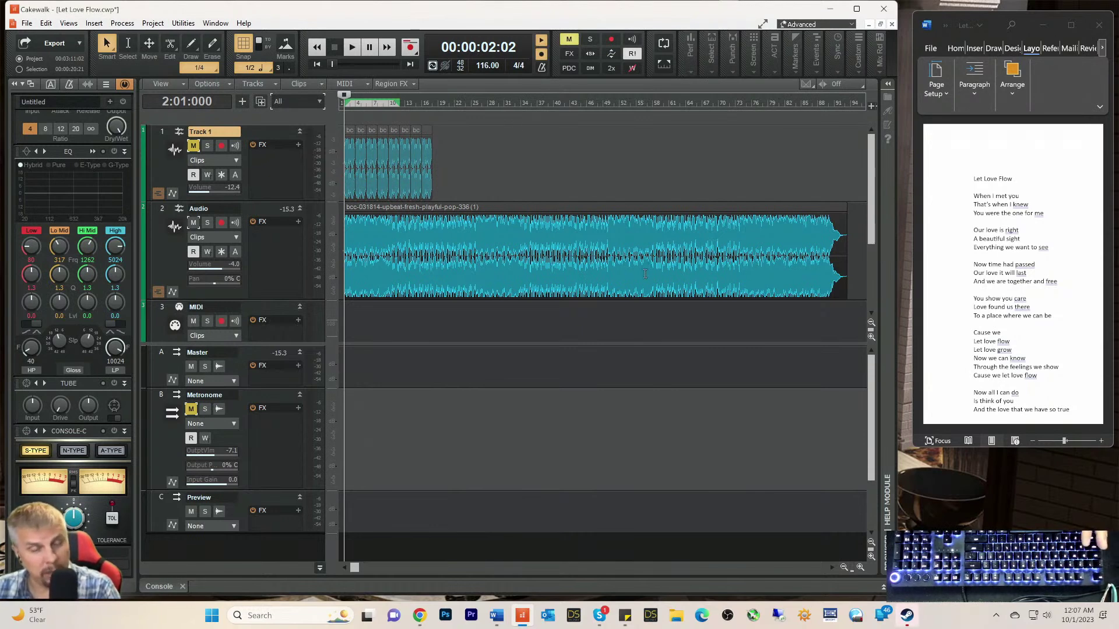
click(859, 568)
click(859, 567)
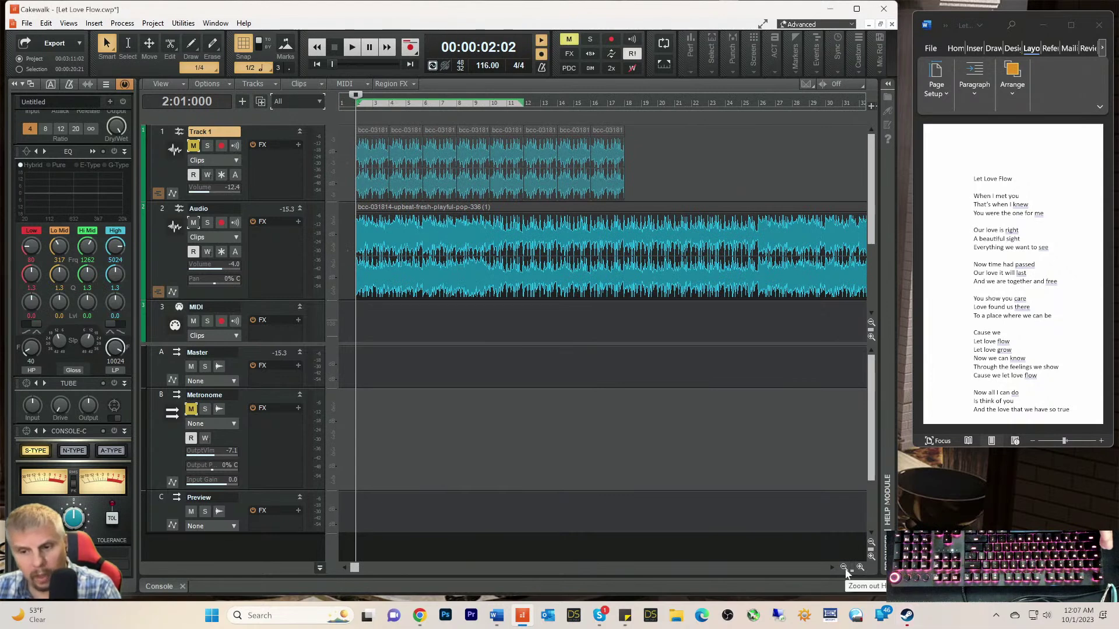
click(844, 567)
click(843, 568)
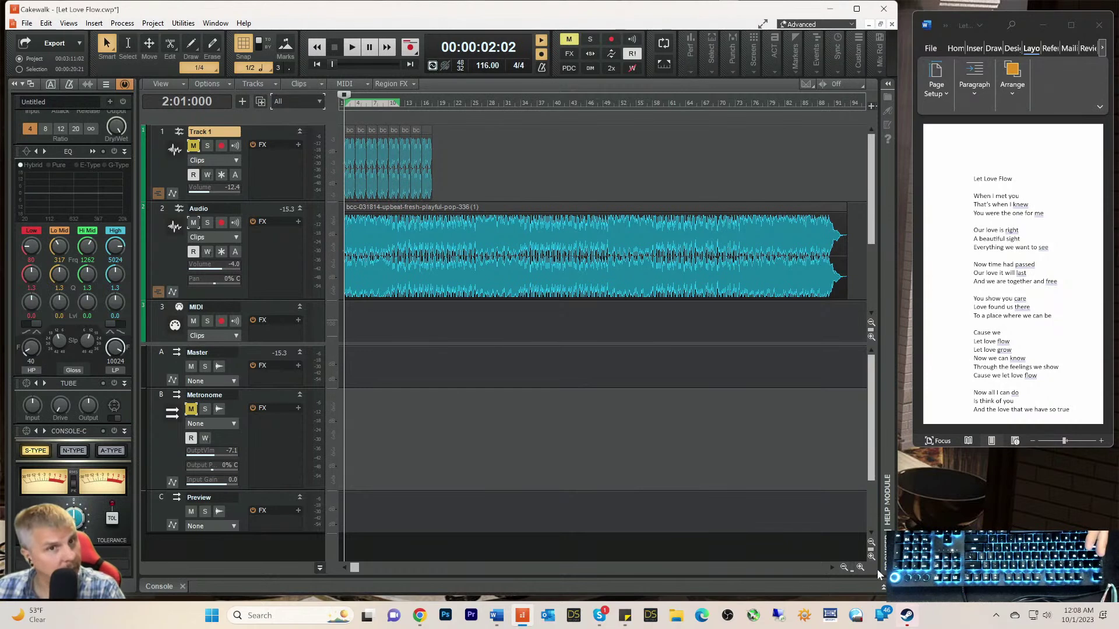
click(860, 567)
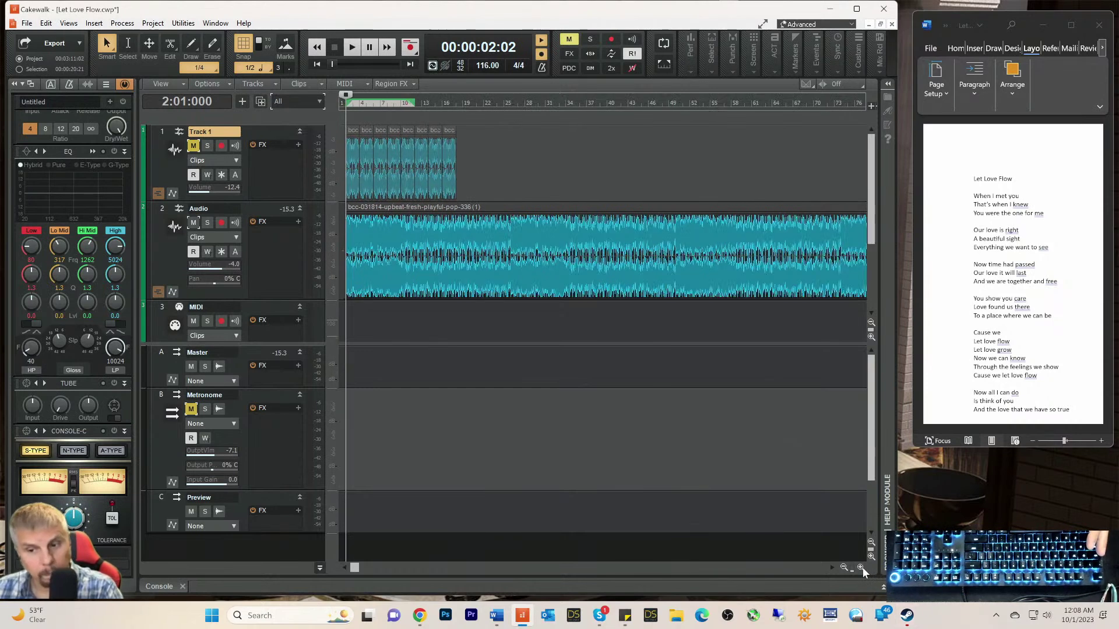
click(860, 567)
click(860, 567)
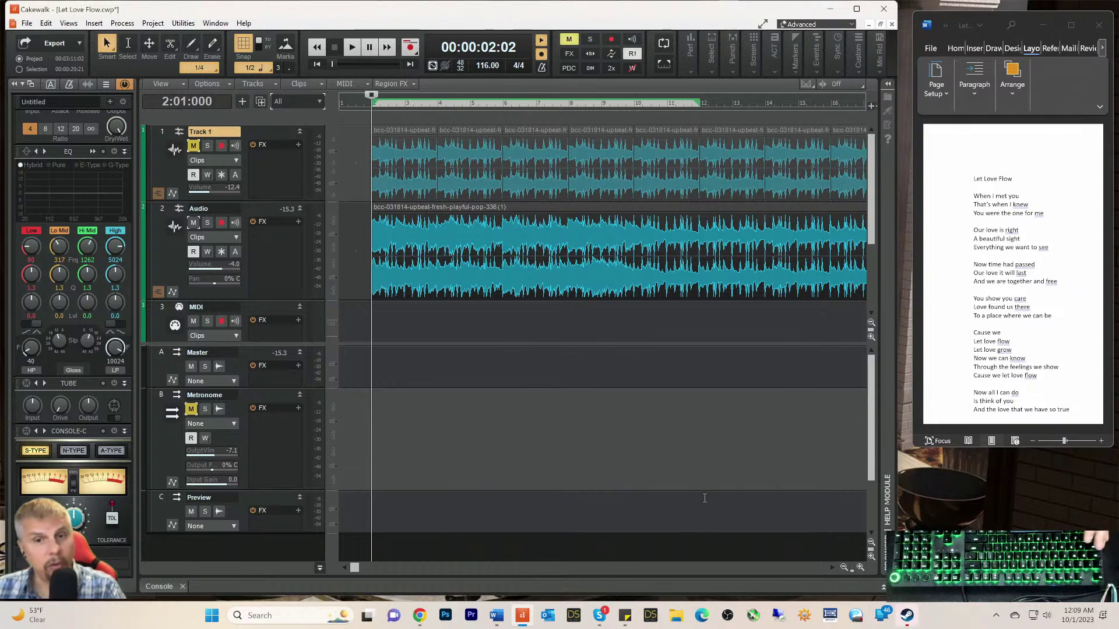
click(842, 568)
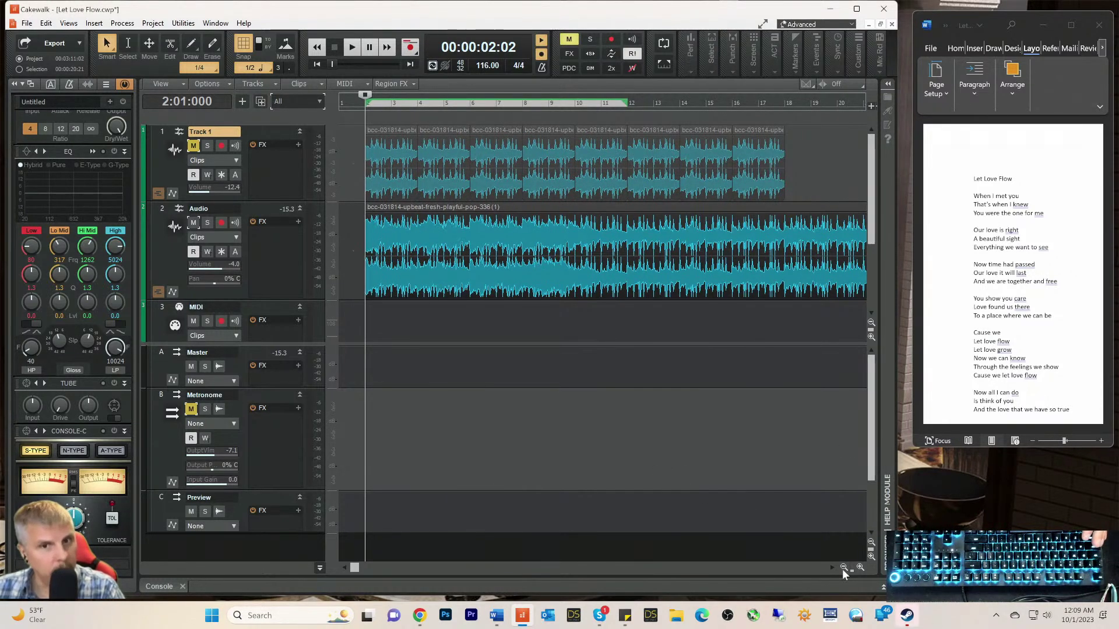
click(842, 568)
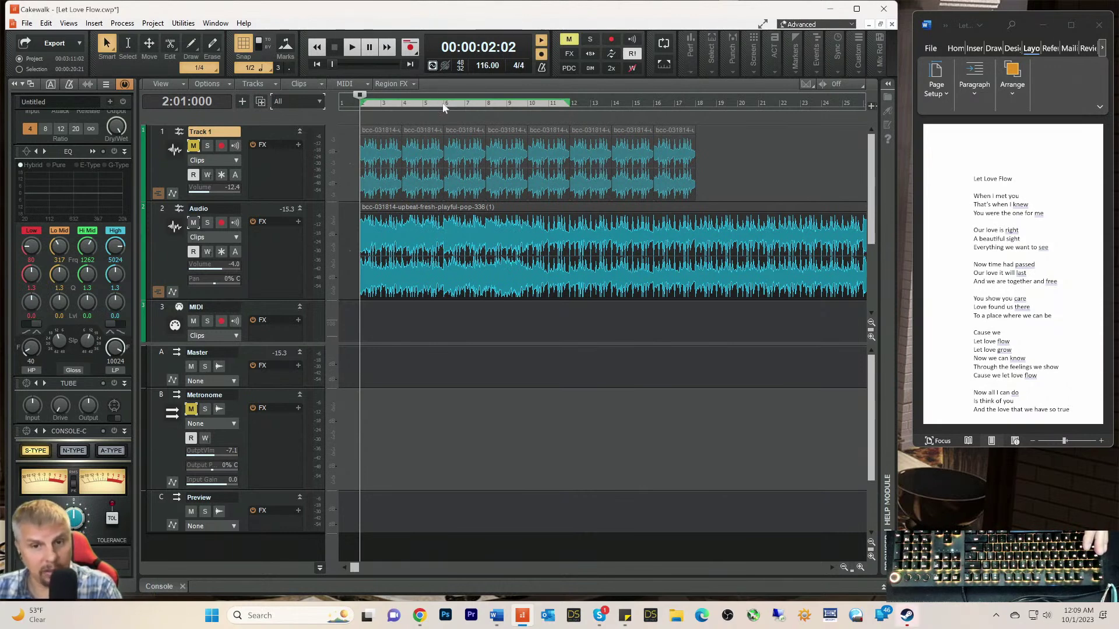
Step: Point out section positions on the Audio track by placing the playhead at measure 6 and at measure 26
click(443, 103)
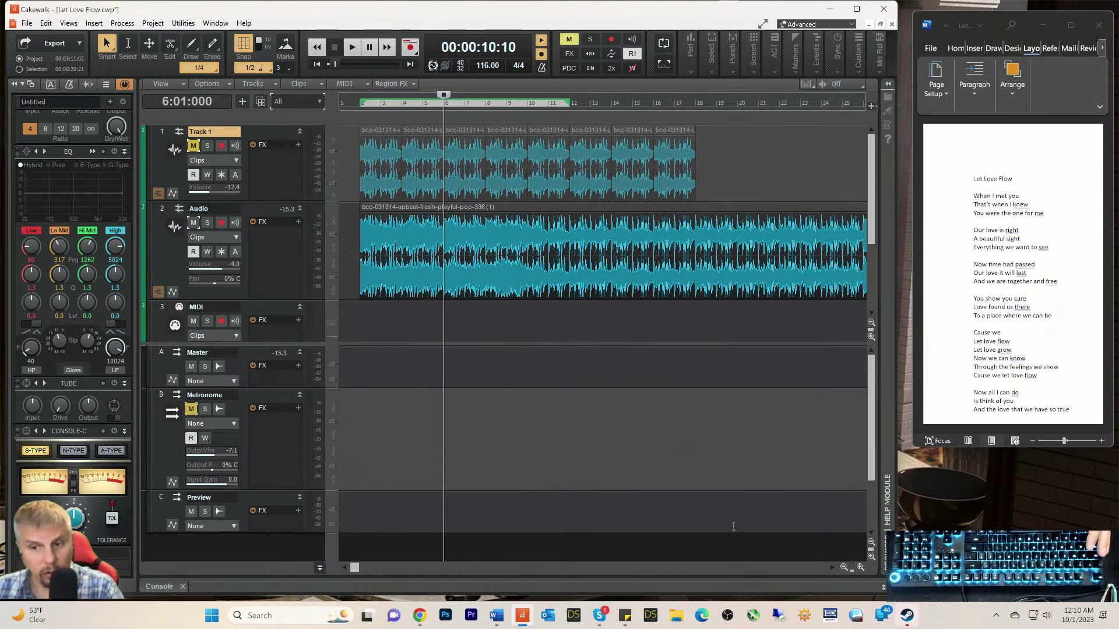
click(844, 567)
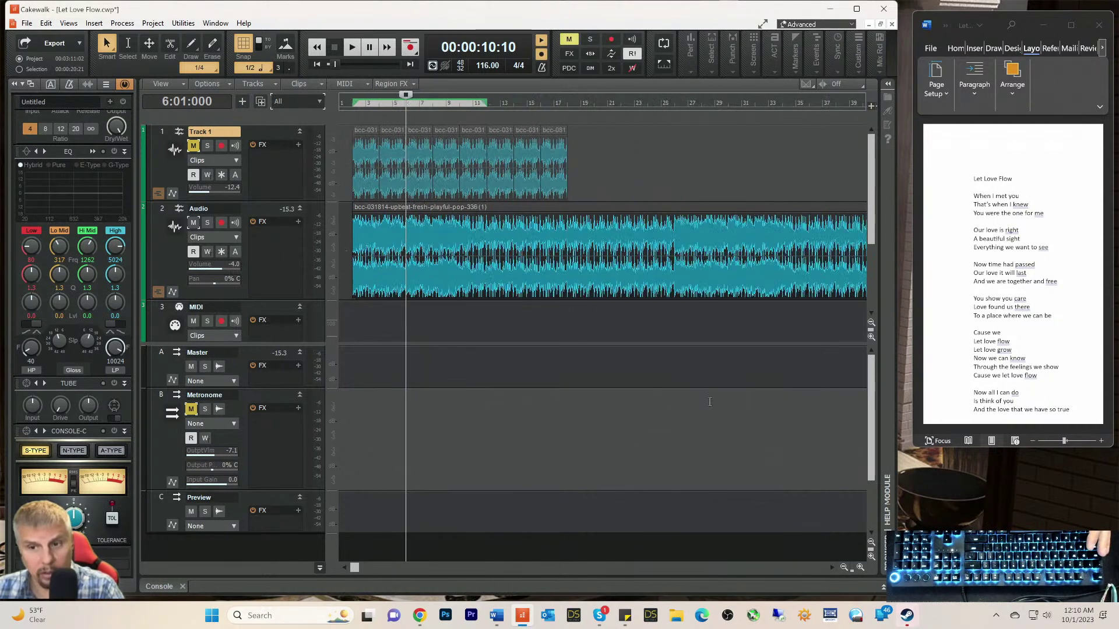
click(673, 102)
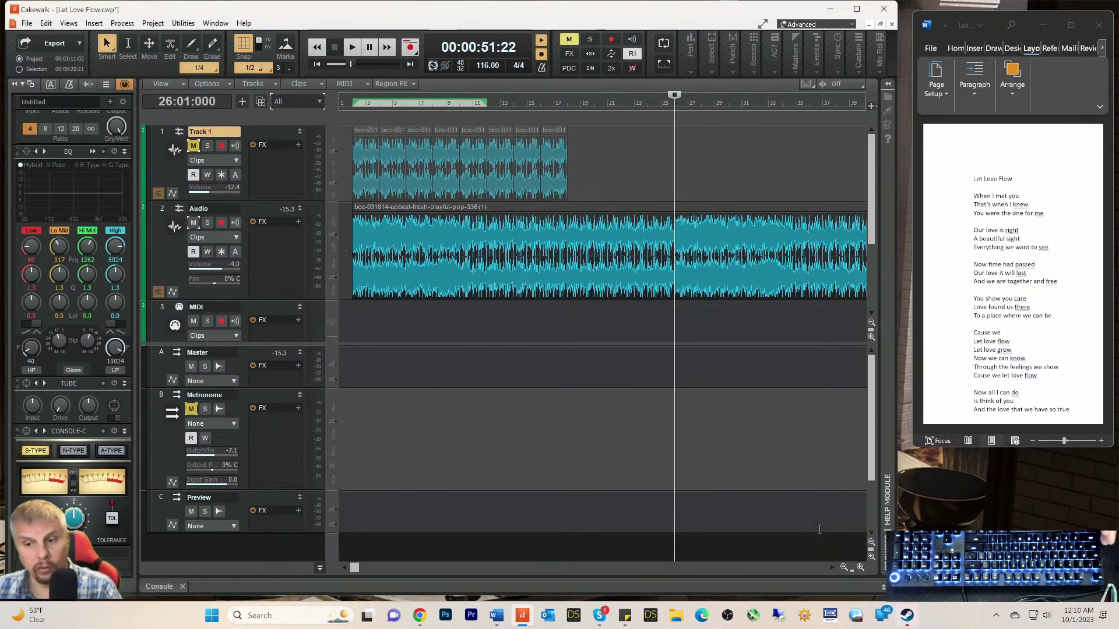
Step: Show the whole Audio track and return the playhead to measure 2
click(844, 567)
click(843, 567)
click(843, 567)
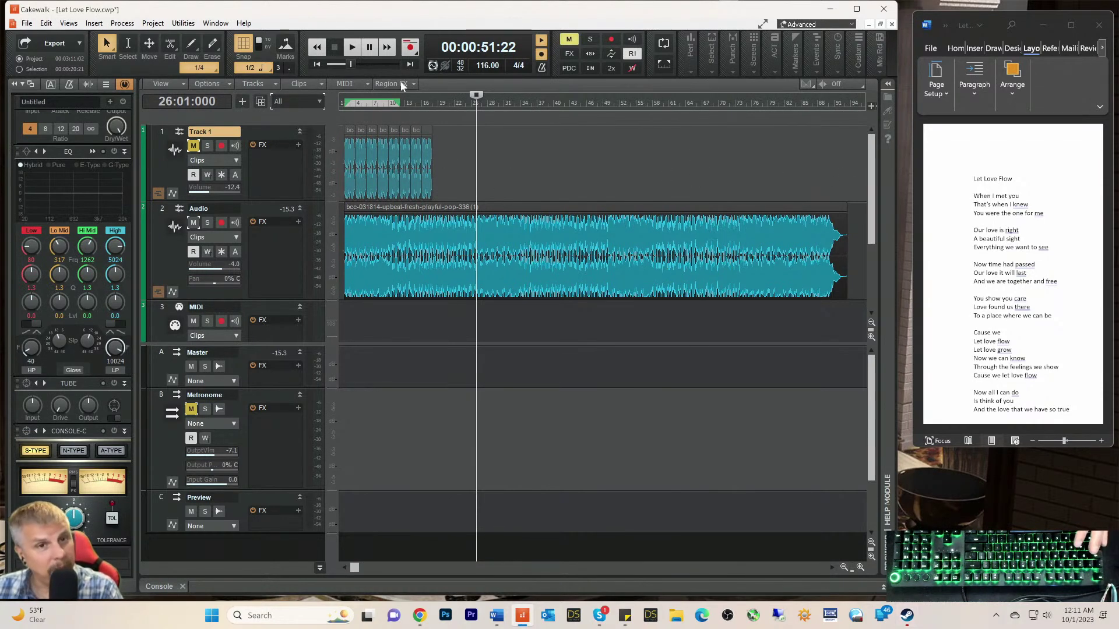
click(345, 102)
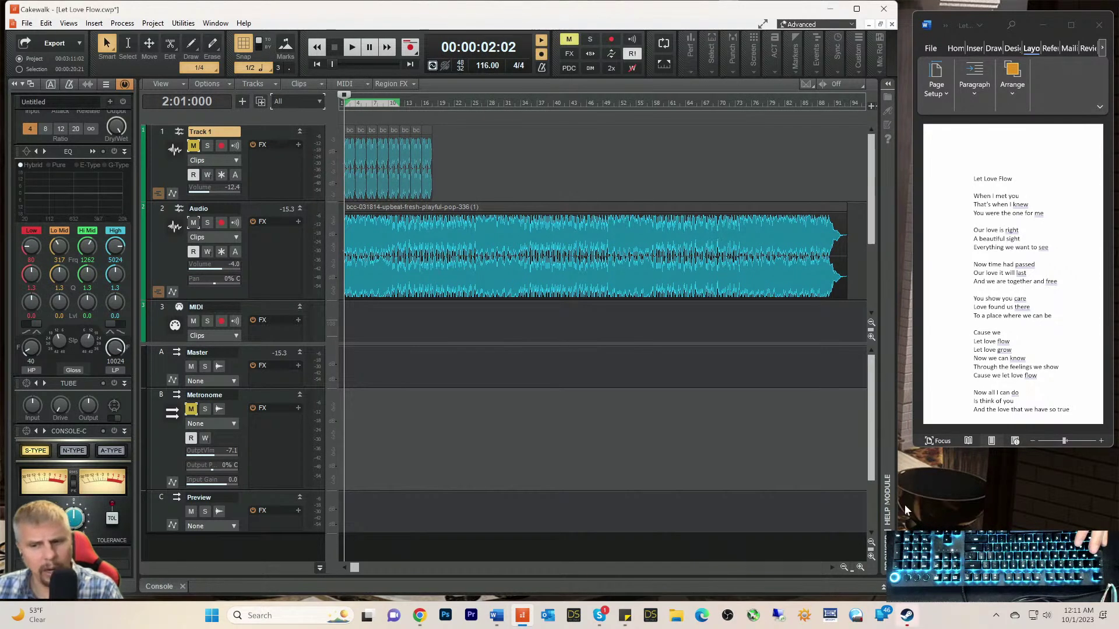
Step: Compare the opening measures of the looped Track 1 clips with the full-length Audio waveform
click(859, 567)
click(860, 567)
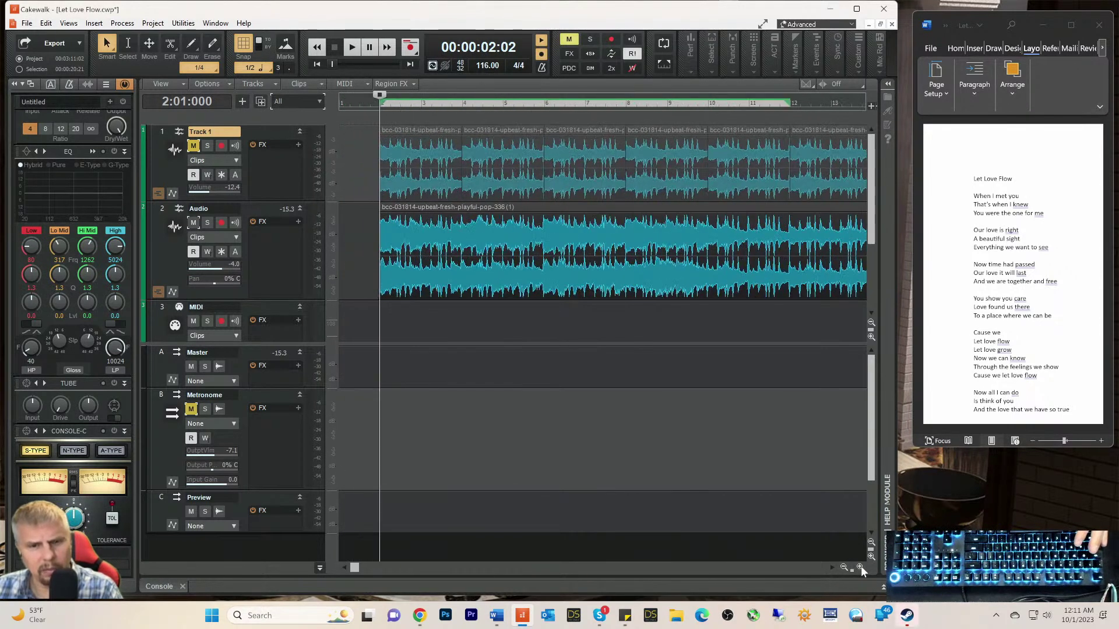
click(845, 567)
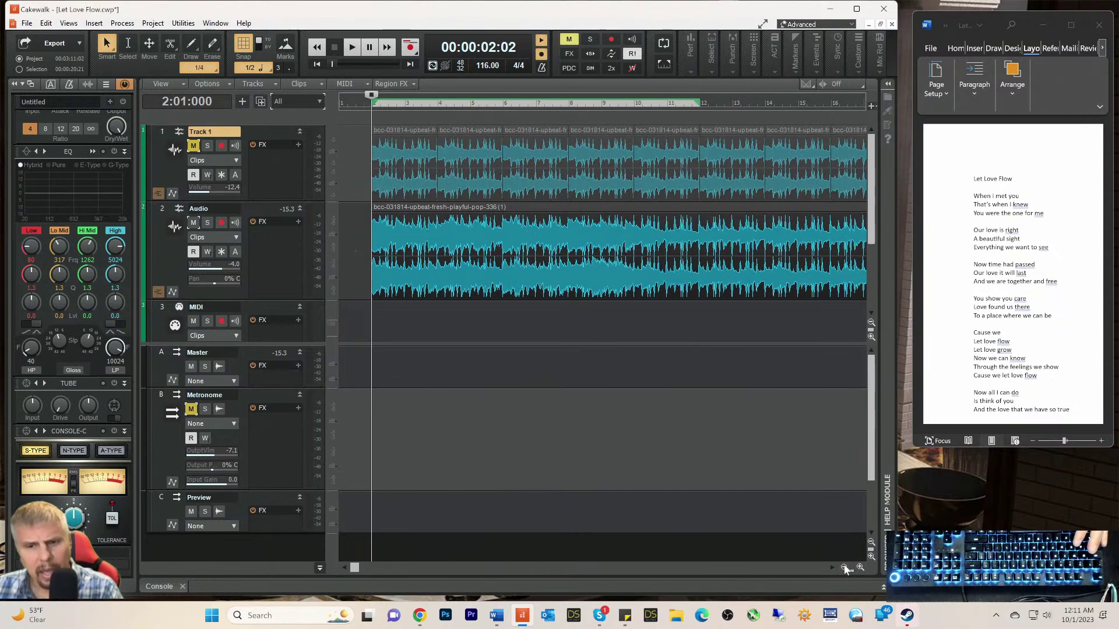
click(844, 567)
click(844, 567)
click(844, 567)
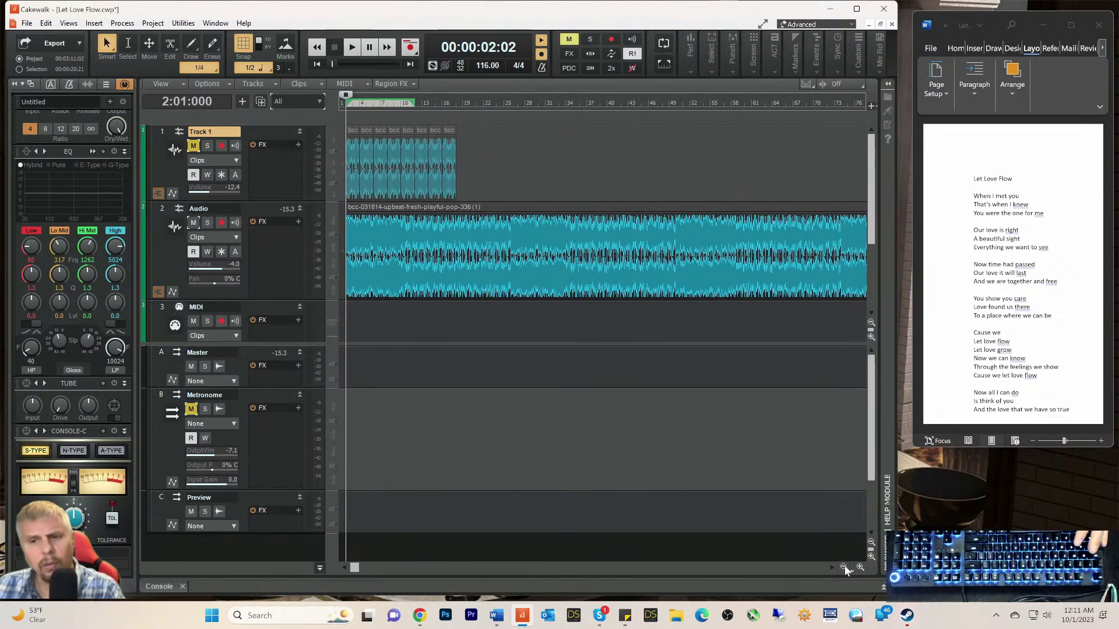
click(844, 567)
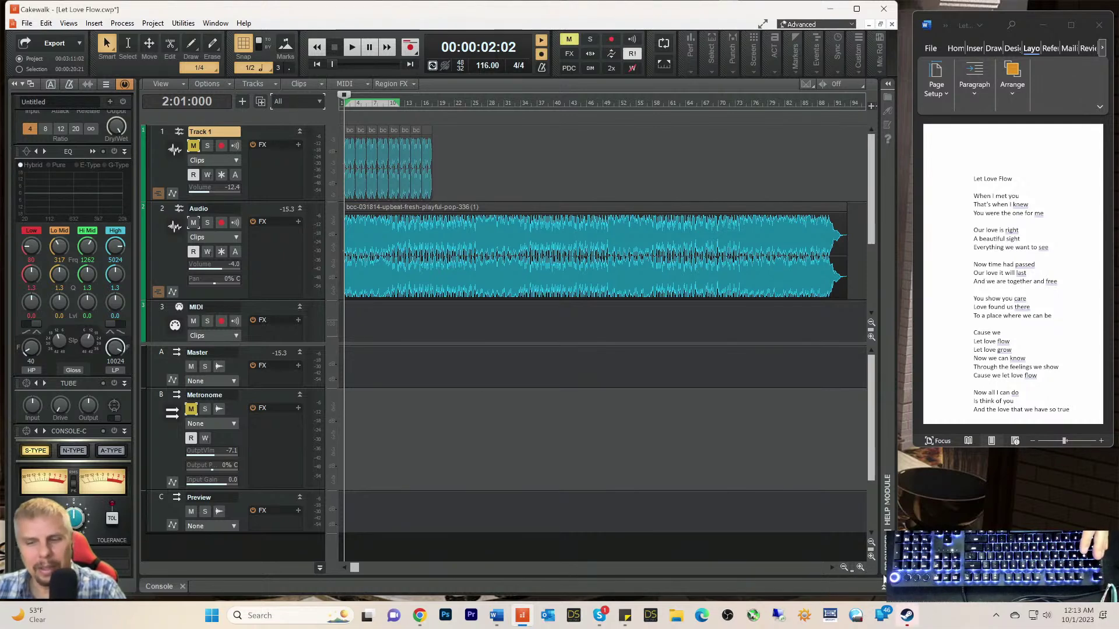
click(860, 567)
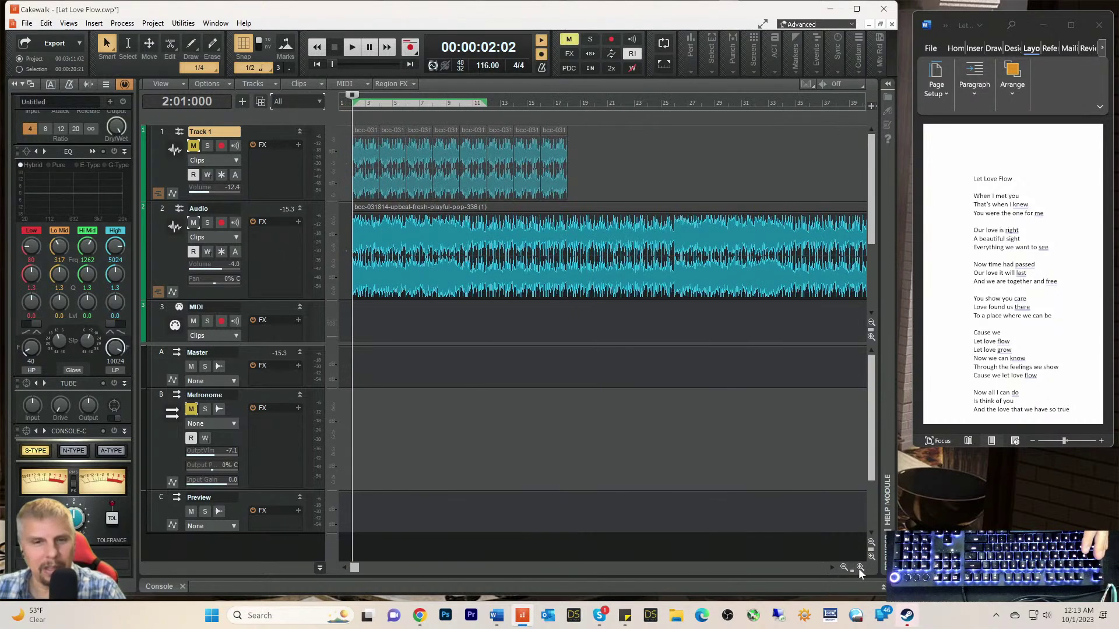
click(860, 567)
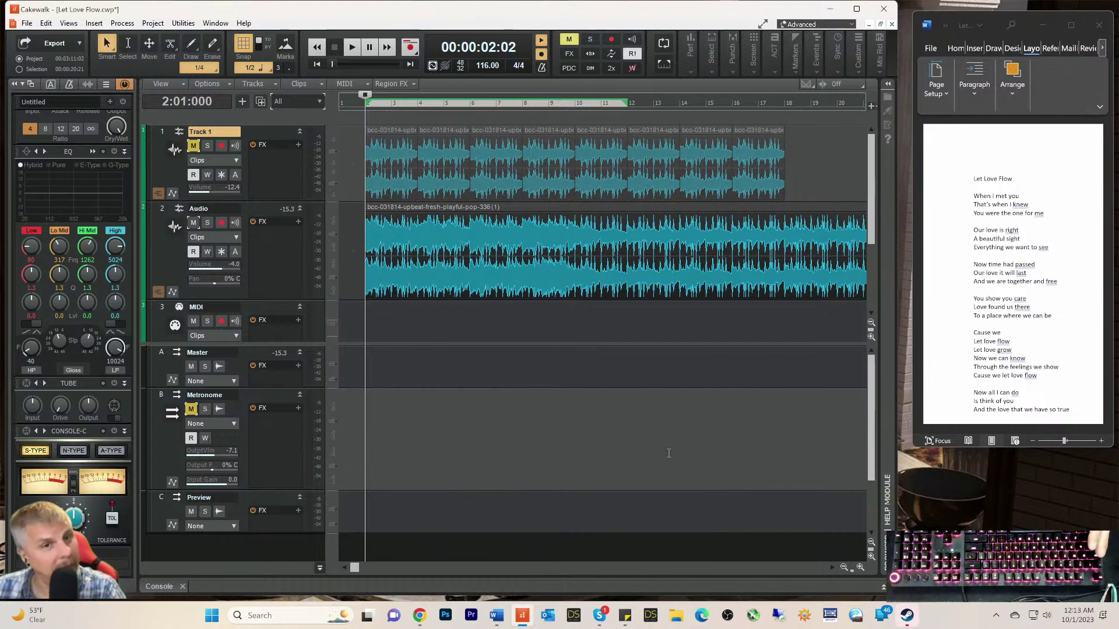
click(843, 568)
click(843, 567)
click(844, 568)
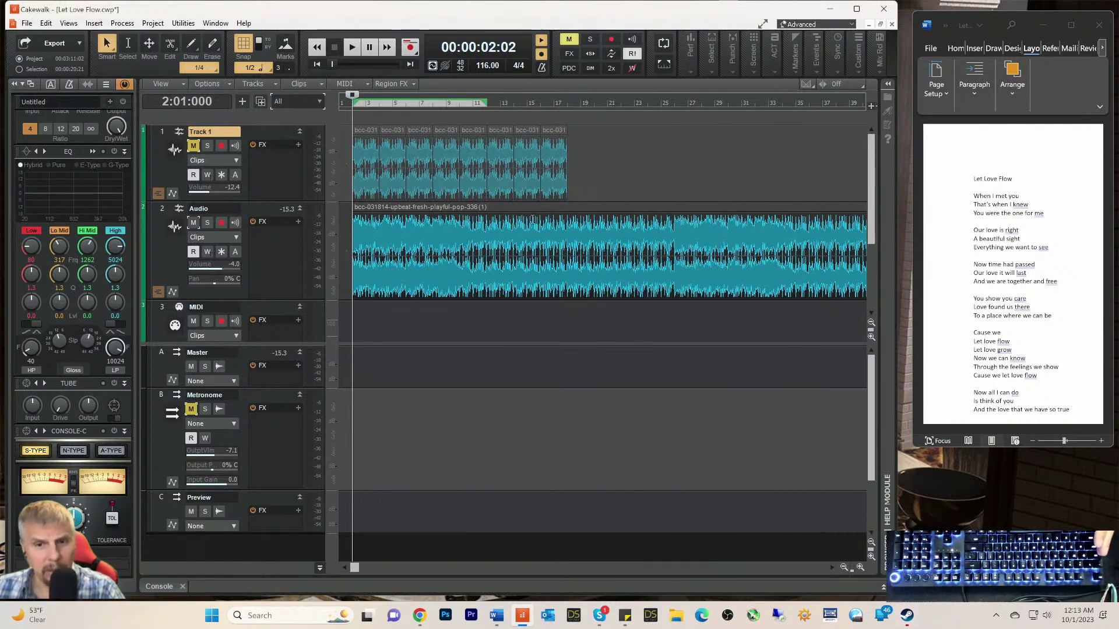
Step: Select the entire full-length backing clip on the Audio track
click(845, 569)
click(845, 570)
click(845, 570)
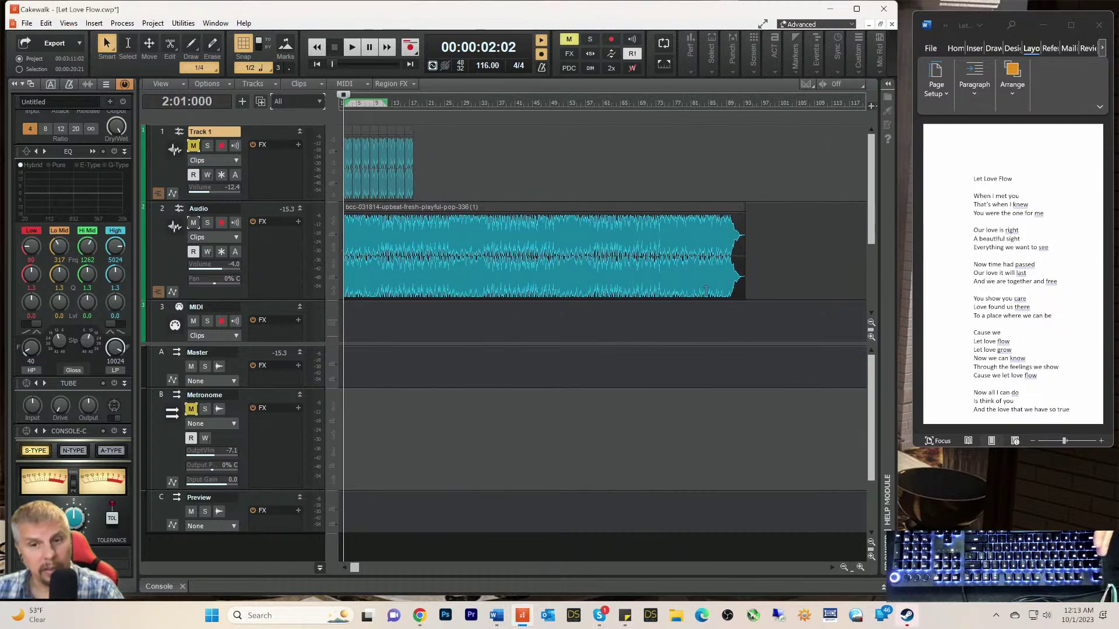
drag(764, 234, 322, 253)
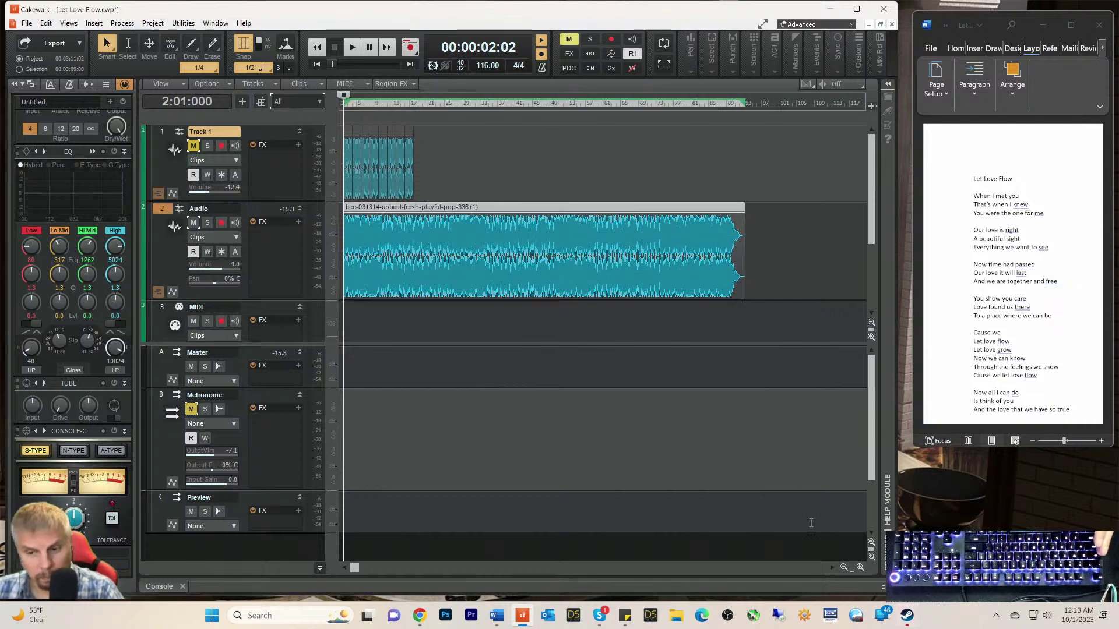
click(857, 568)
click(856, 569)
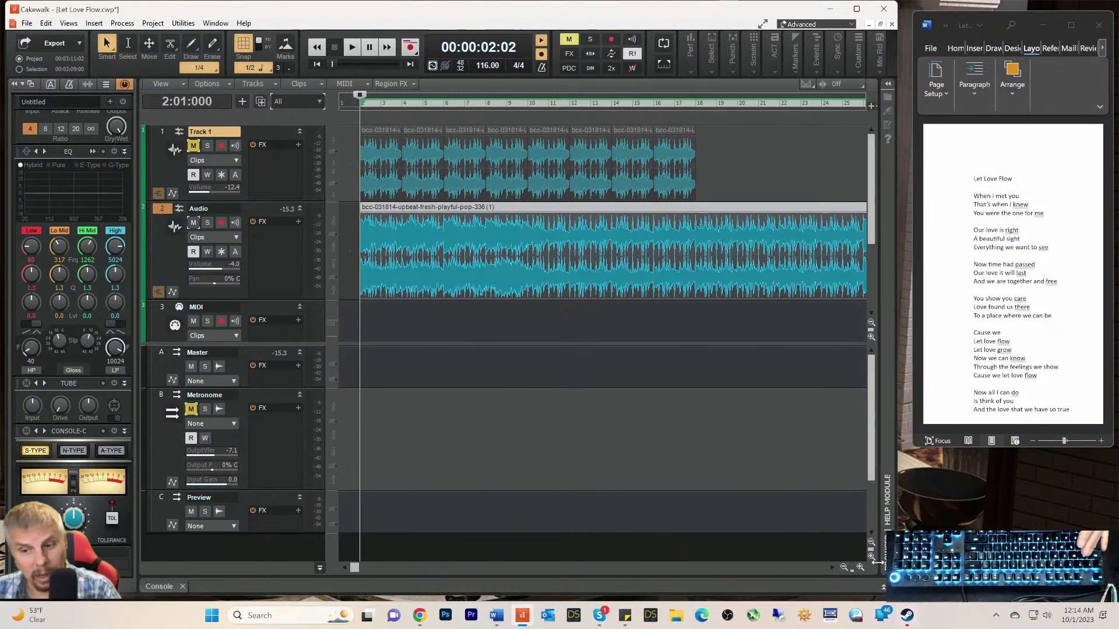
click(844, 567)
click(844, 568)
click(844, 567)
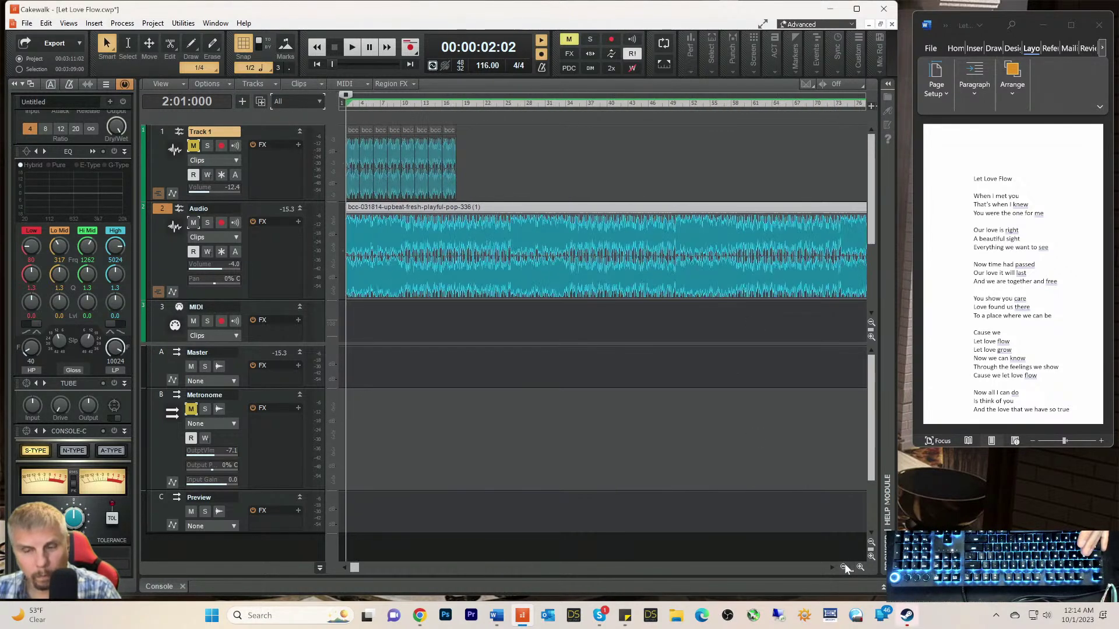
Step: Show the full-length backing clip and sweep a selection across it from just past its end back to its start
click(845, 567)
click(844, 568)
drag(775, 251, 341, 249)
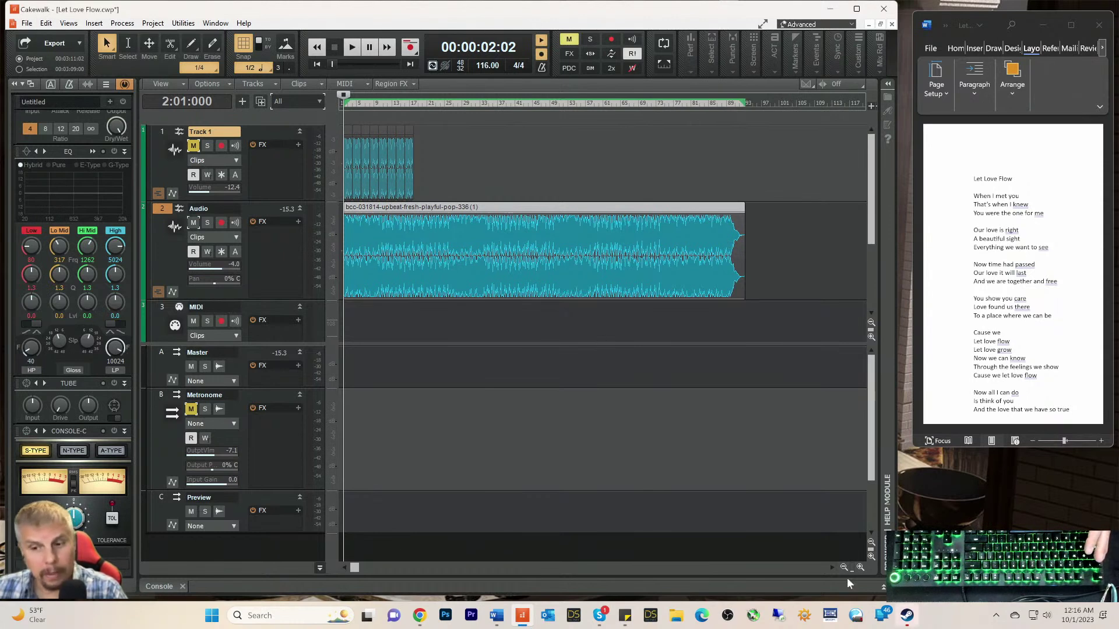
Step: Examine the section changes of the full-length Audio waveform alongside the looped Track 1 clips, from the opening measures through the ending
click(860, 567)
click(860, 567)
click(860, 566)
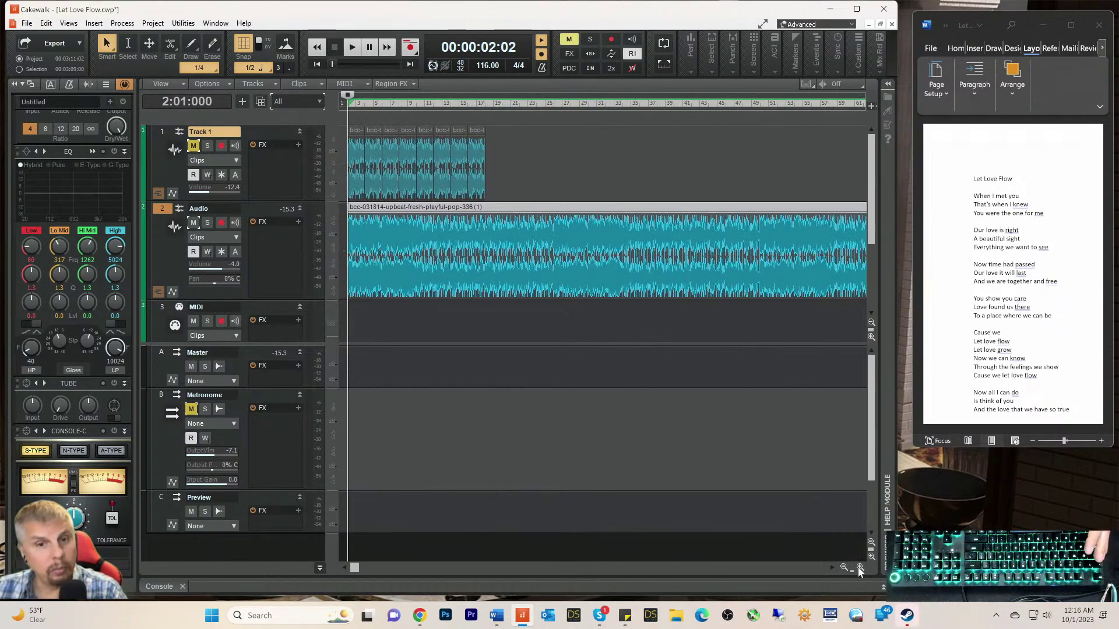
click(860, 567)
click(859, 566)
click(860, 567)
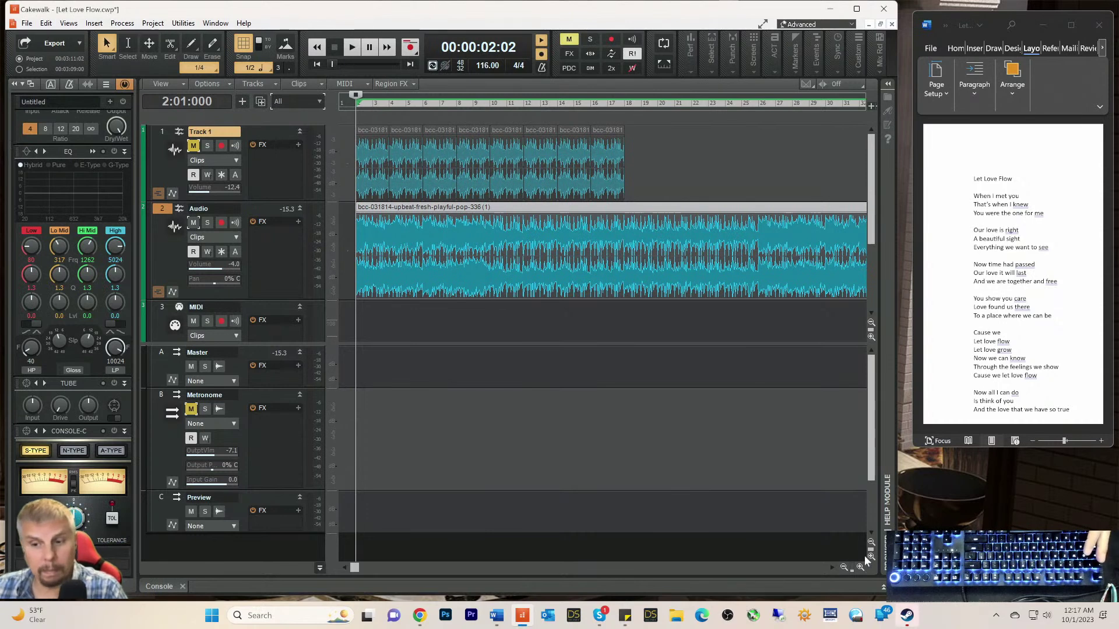
click(843, 567)
click(843, 567)
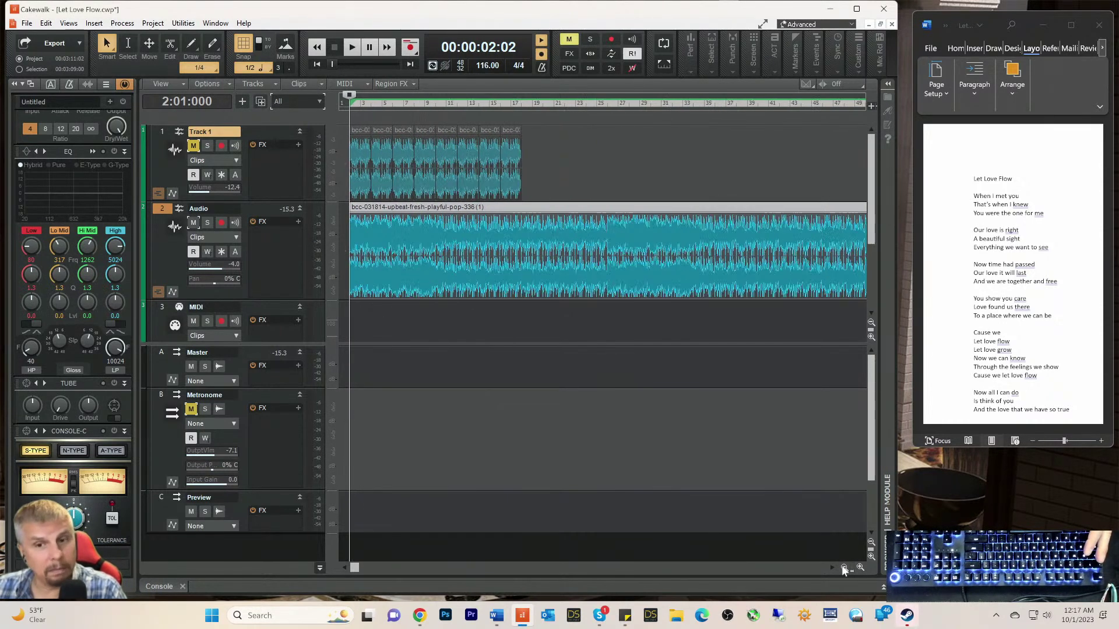
click(843, 568)
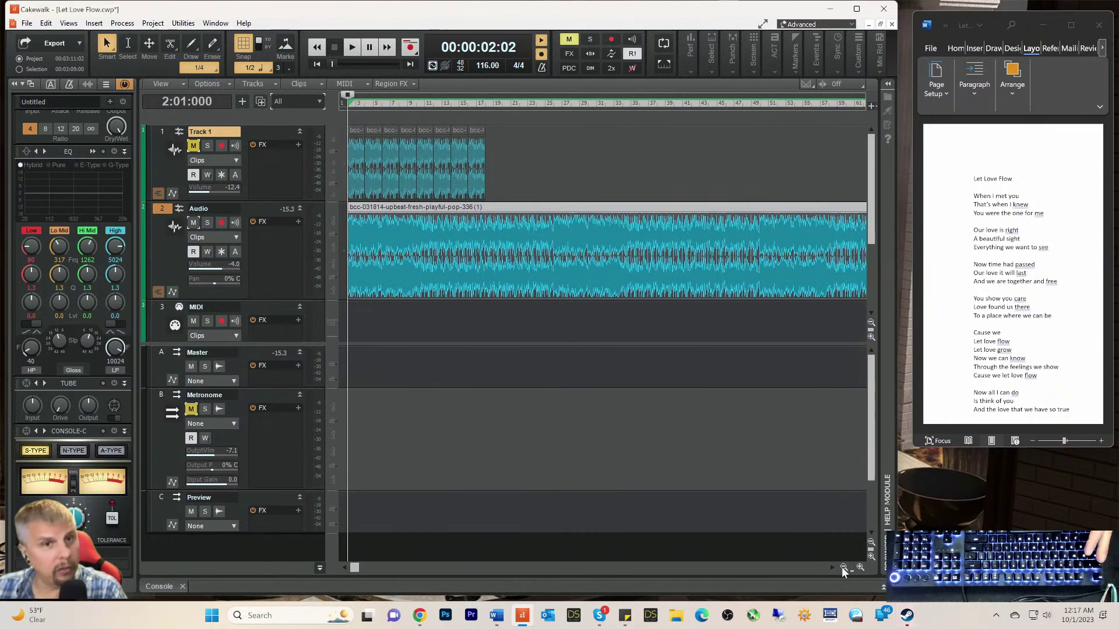
click(843, 567)
click(843, 568)
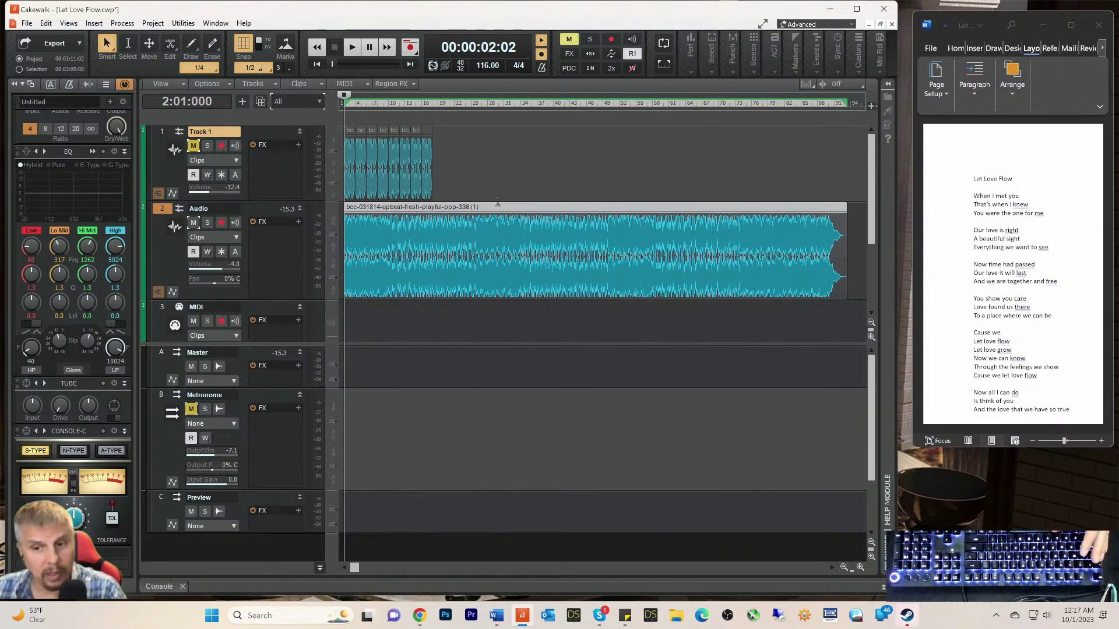
click(858, 567)
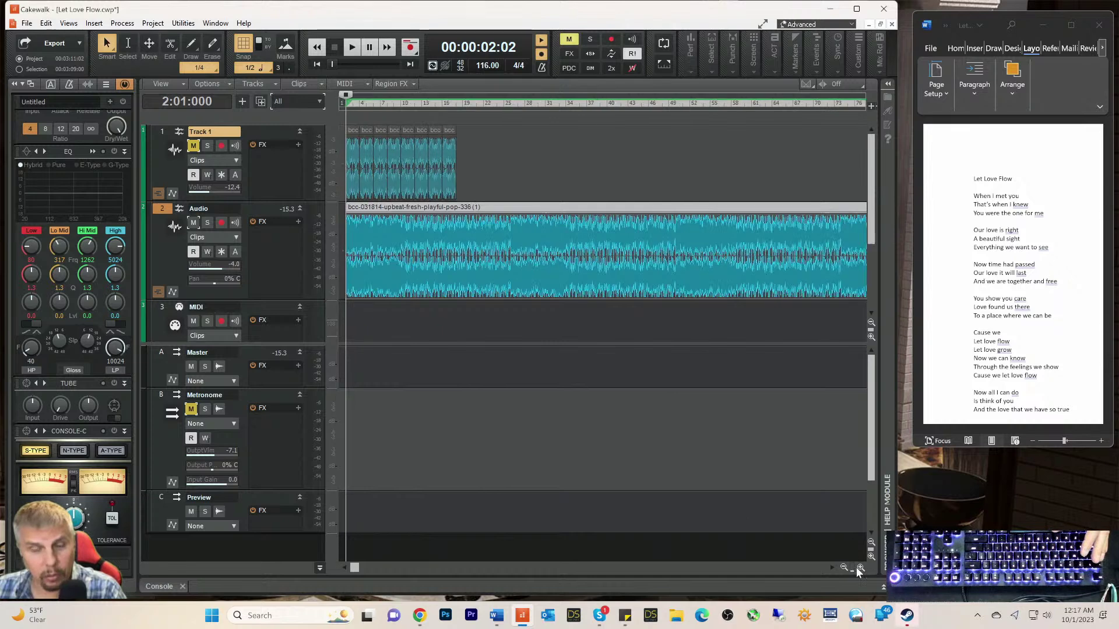
click(858, 567)
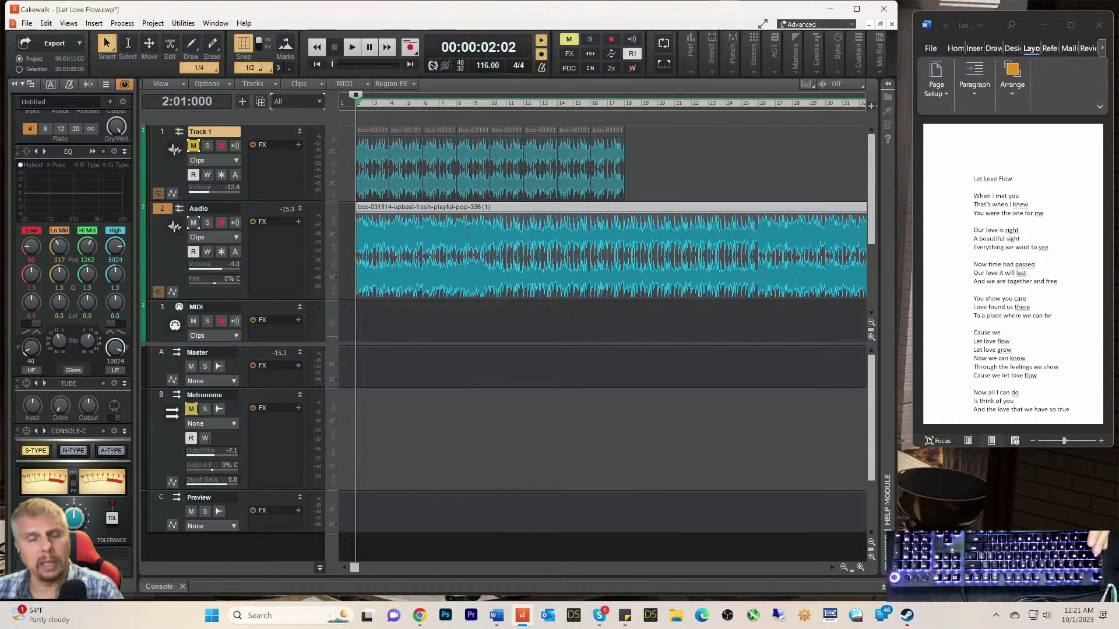
Step: Play the song from the beginning and lower the Audio track's volume to -10.5
key(w)
key(space)
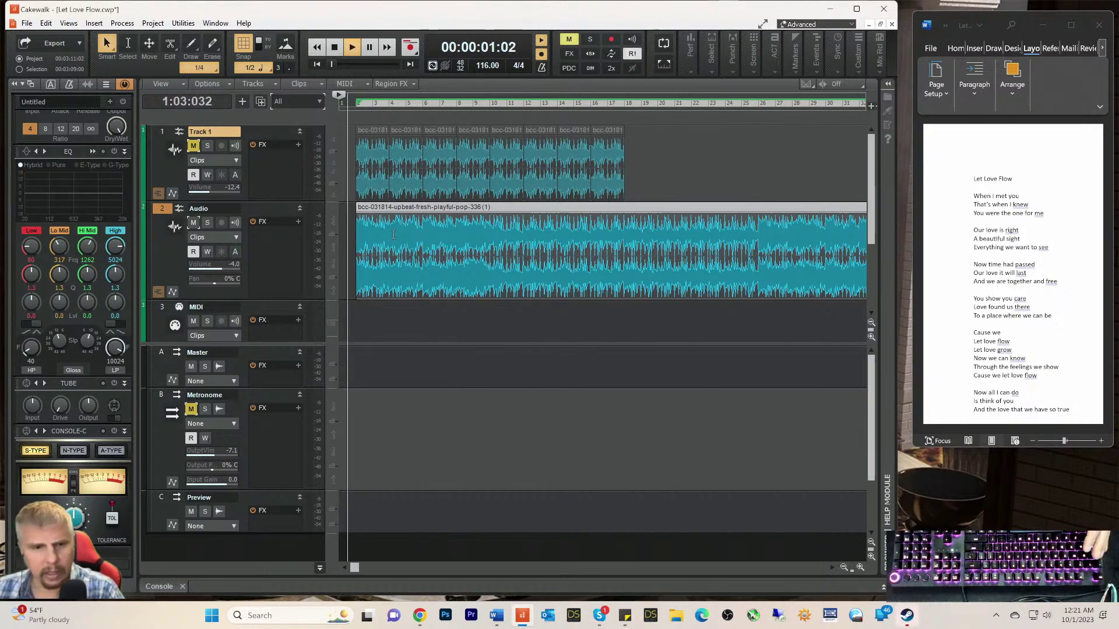
mouse_move(230, 266)
mouse_down()
mouse_move(219, 267)
mouse_move(229, 266)
mouse_up()
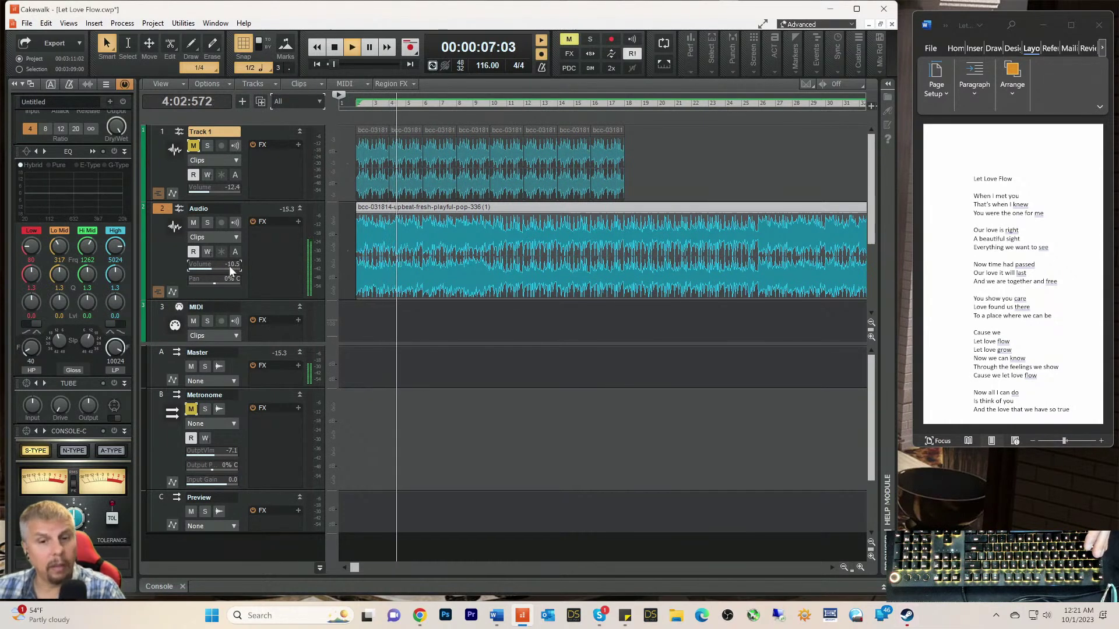